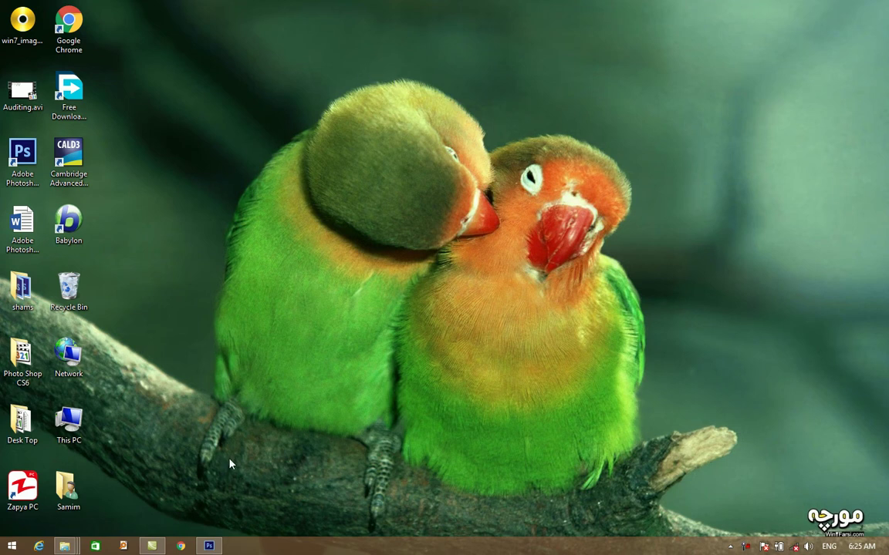
Switch to Photoshop and examine which tools are grouped with the Eraser and with the Paint Bucket
click(210, 546)
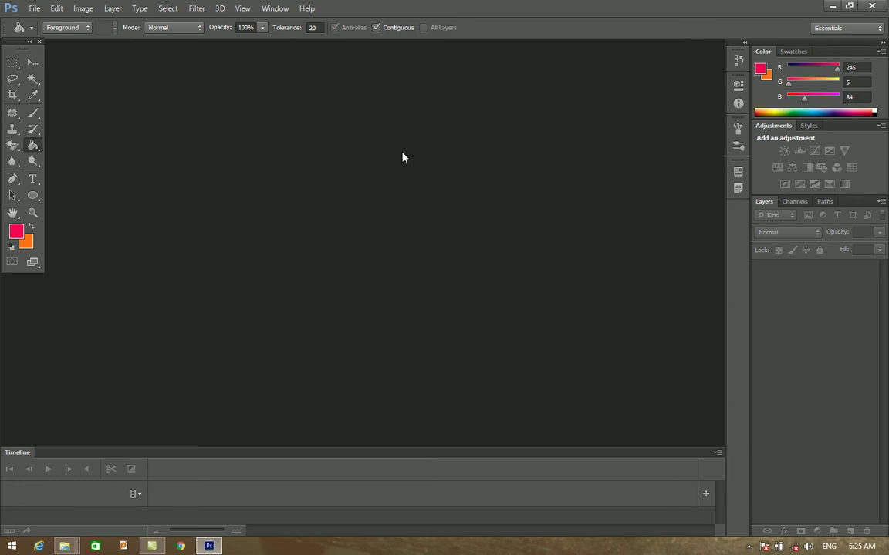
click(14, 151)
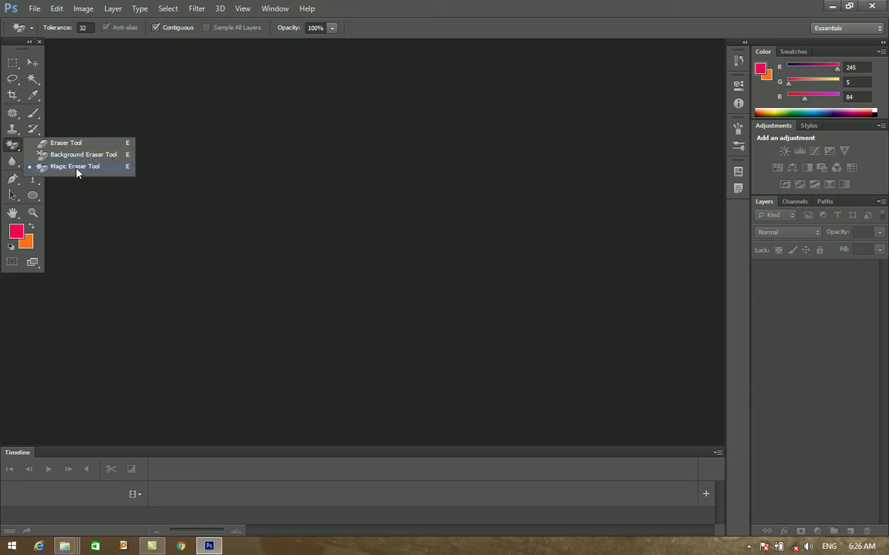
click(102, 111)
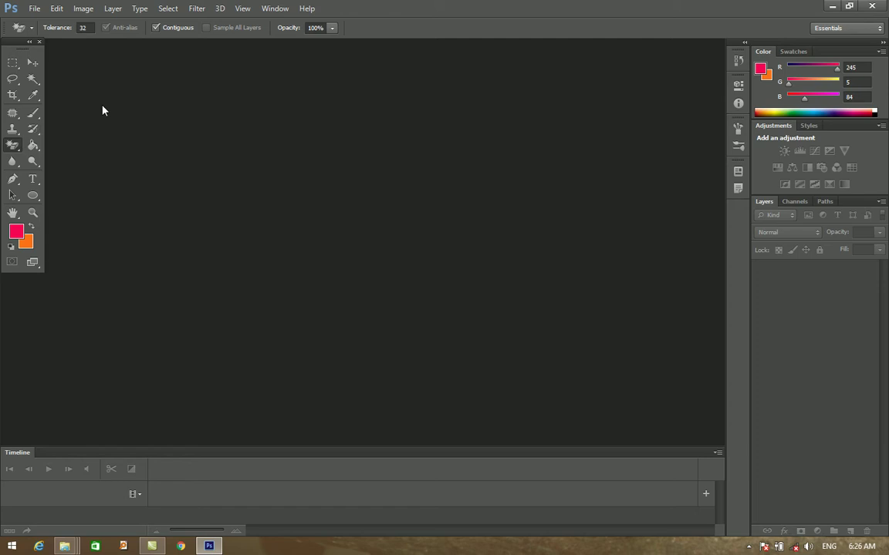
click(35, 147)
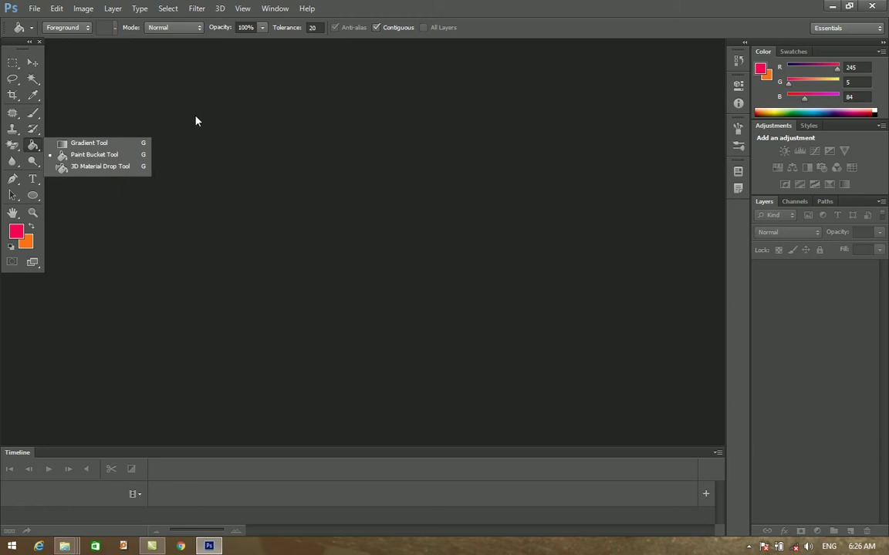
click(16, 151)
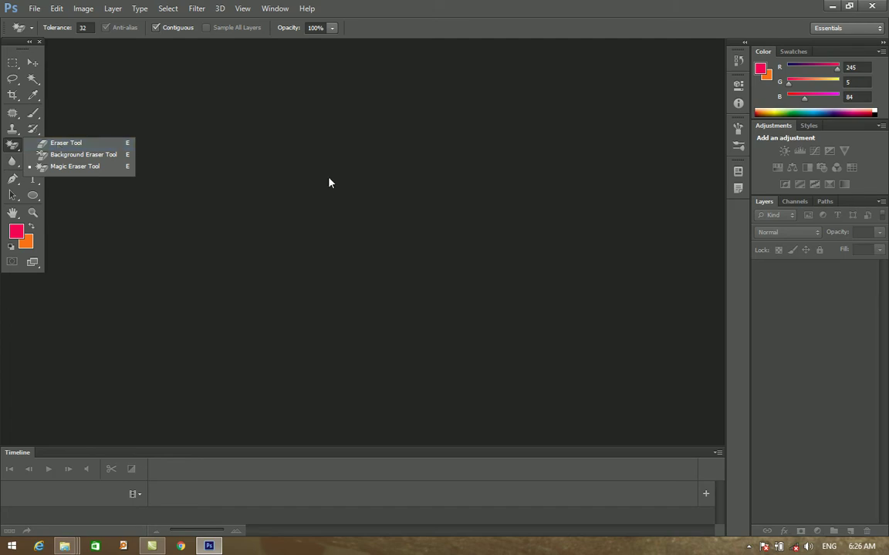
Open the photo of the boy in the black tuxedo from the Down Load From Hash folder
double_click(342, 123)
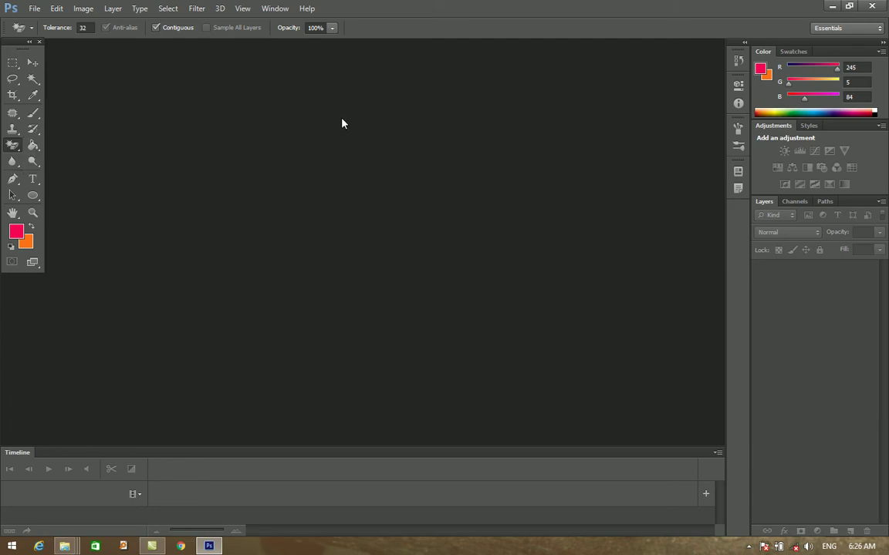
drag(610, 159, 602, 210)
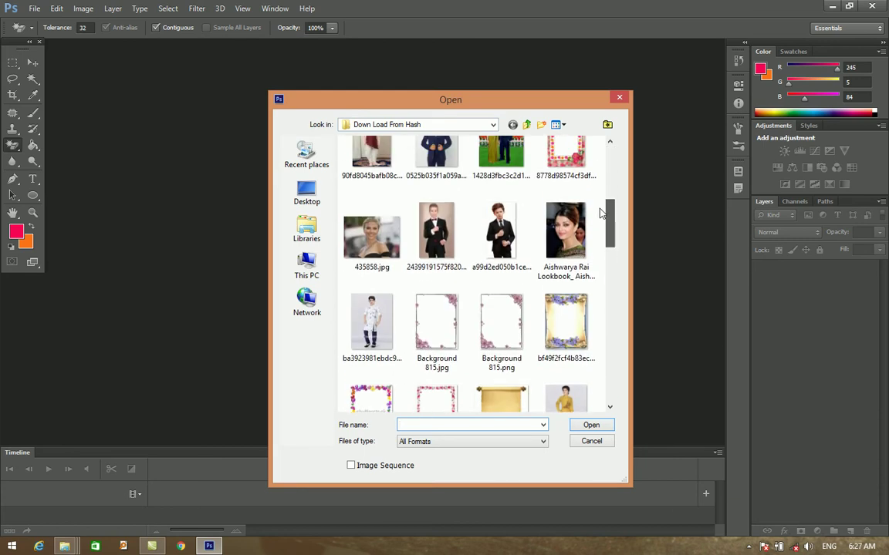
click(436, 231)
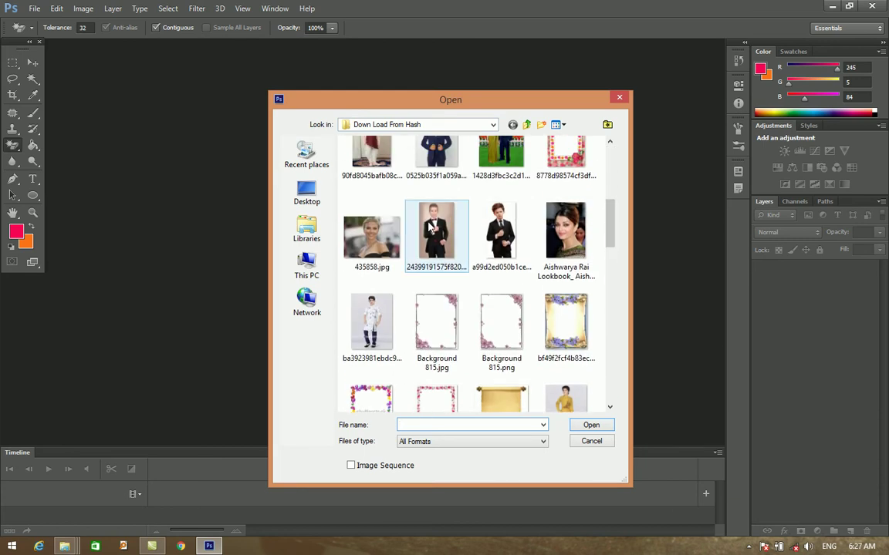
click(591, 425)
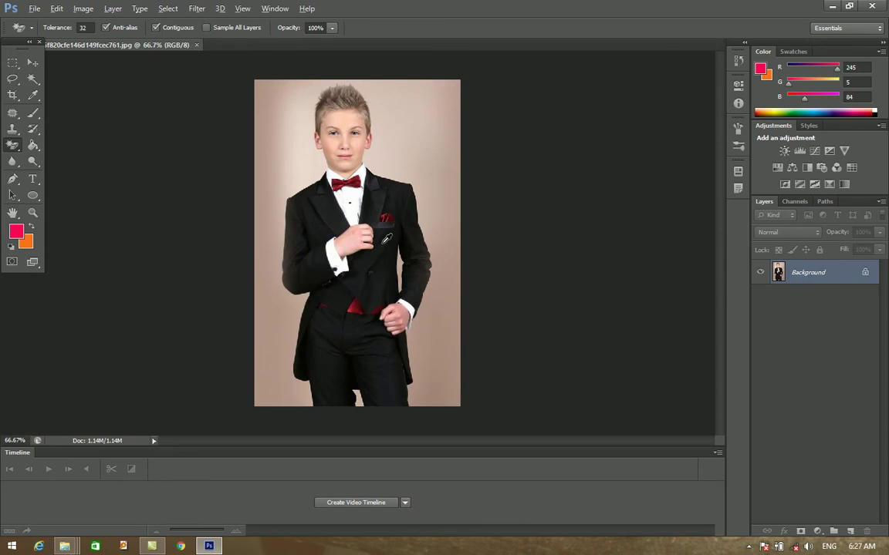
scroll(383, 240, up, 3)
scroll(388, 239, up, 2)
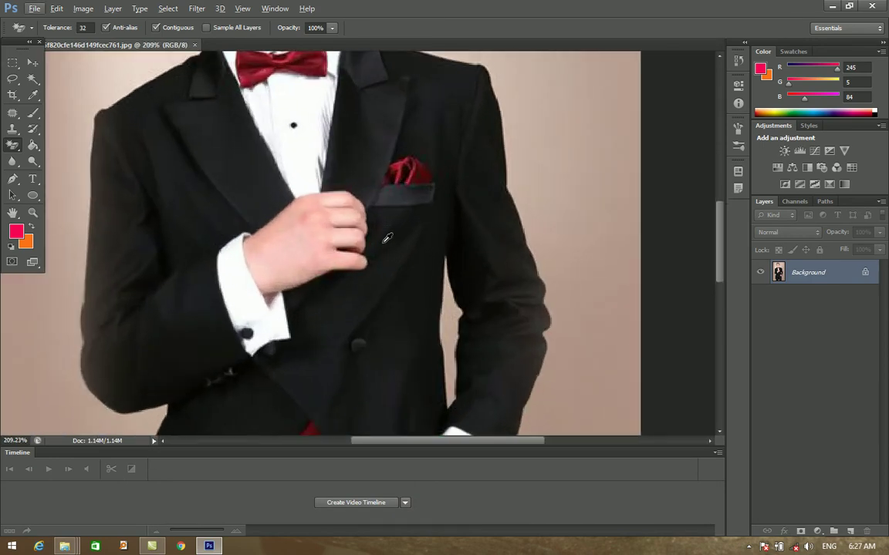
drag(717, 268, 715, 200)
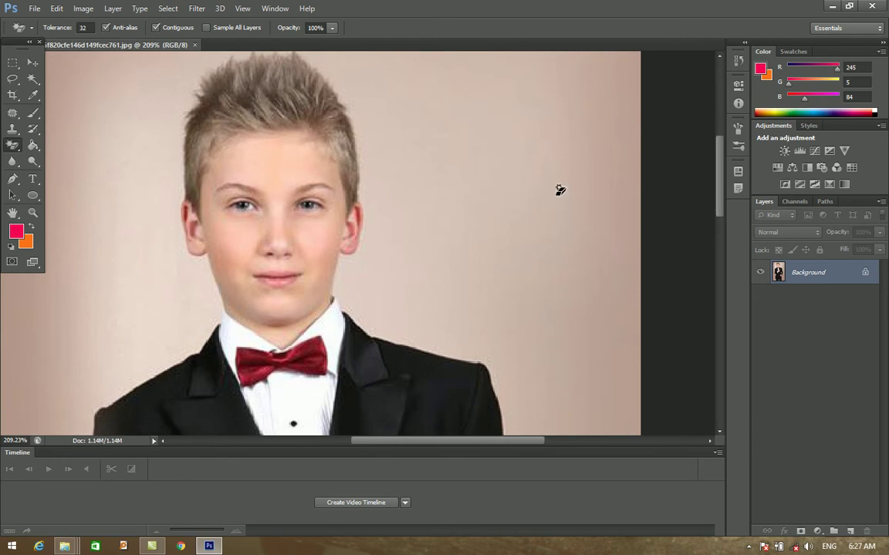
Choose the Brush tool and convert the locked Background into a regular layer with the default settings
click(32, 62)
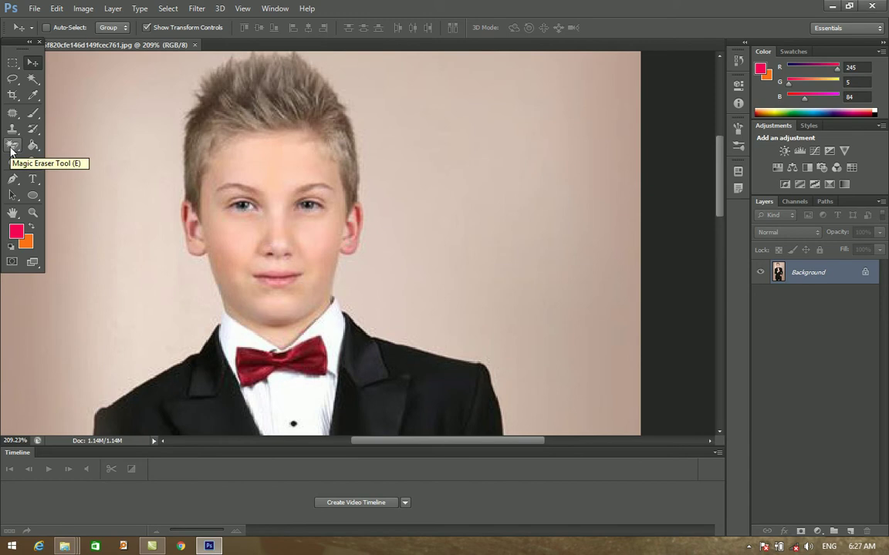
click(33, 112)
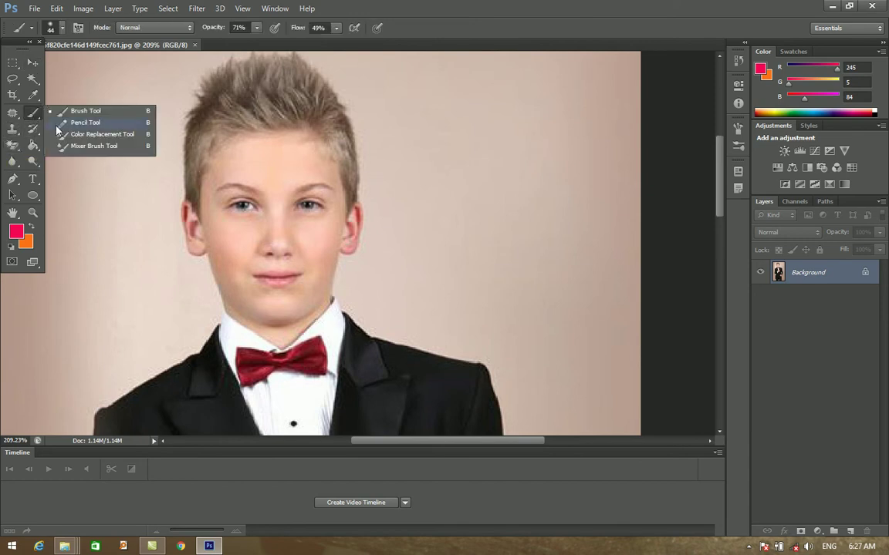
click(74, 112)
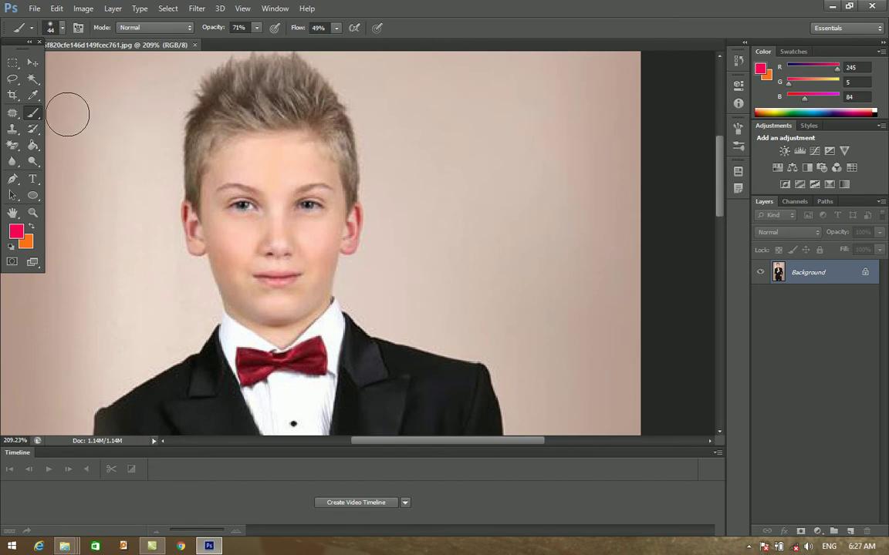
double_click(806, 274)
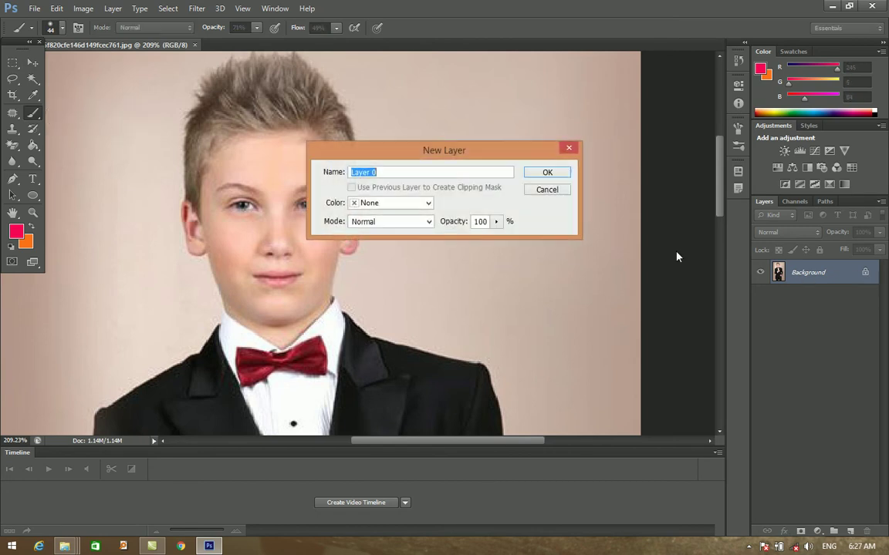
click(550, 174)
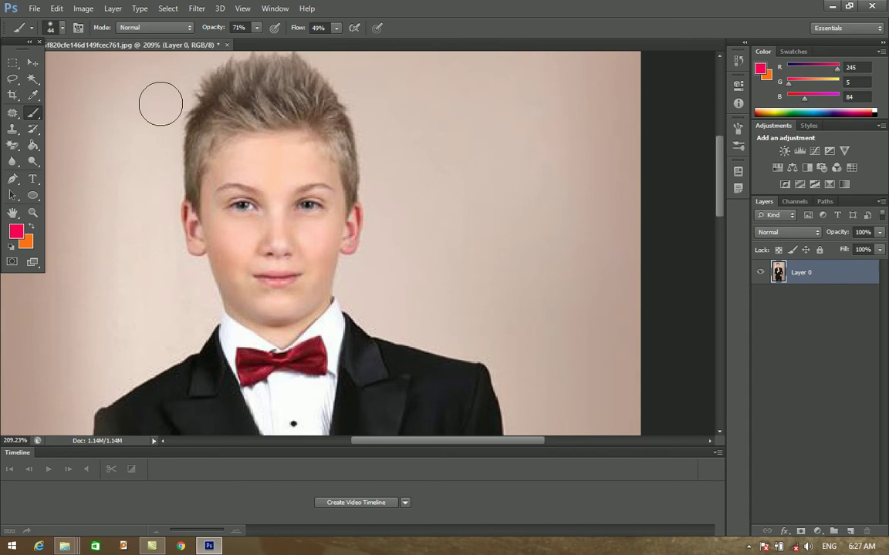
Add a new empty layer with default settings and paint loose pink brush strokes over the boy's head and the backdrop
click(113, 9)
mouse_move(130, 24)
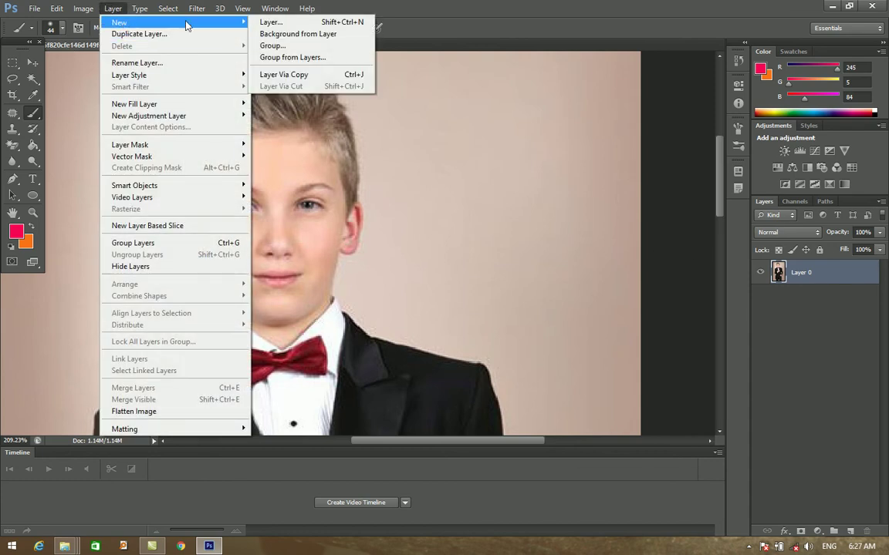
click(280, 24)
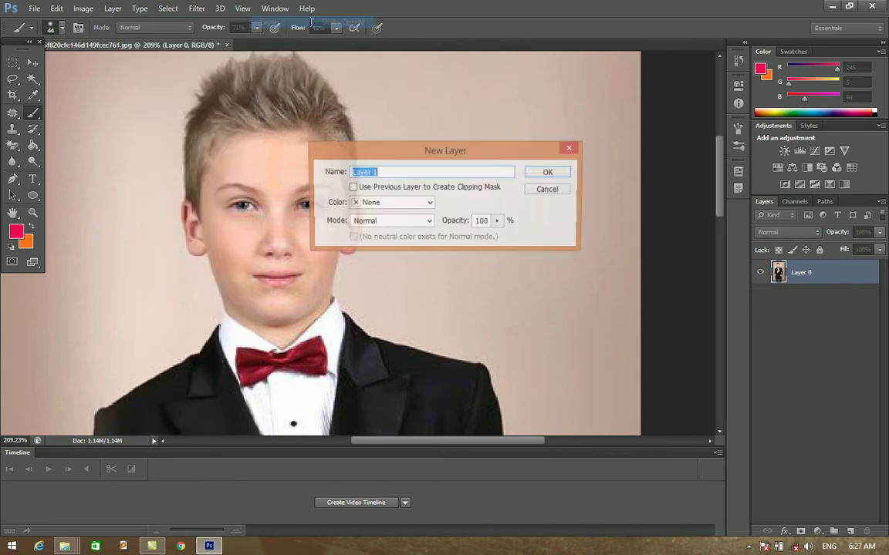
click(544, 174)
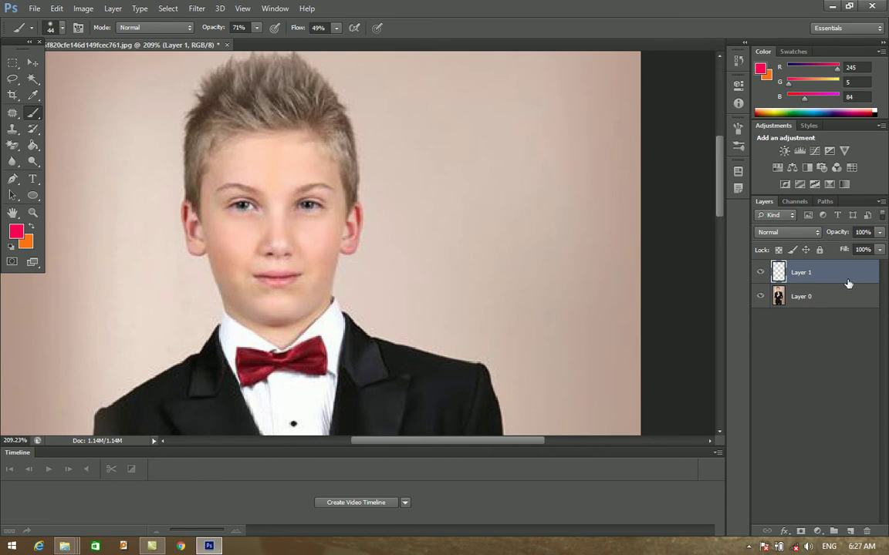
drag(440, 154, 266, 266)
mouse_move(199, 305)
mouse_down()
mouse_move(109, 292)
mouse_move(173, 199)
mouse_move(115, 158)
mouse_move(296, 332)
mouse_move(639, 154)
mouse_move(324, 139)
mouse_move(278, 150)
mouse_move(108, 133)
mouse_move(285, 77)
mouse_up()
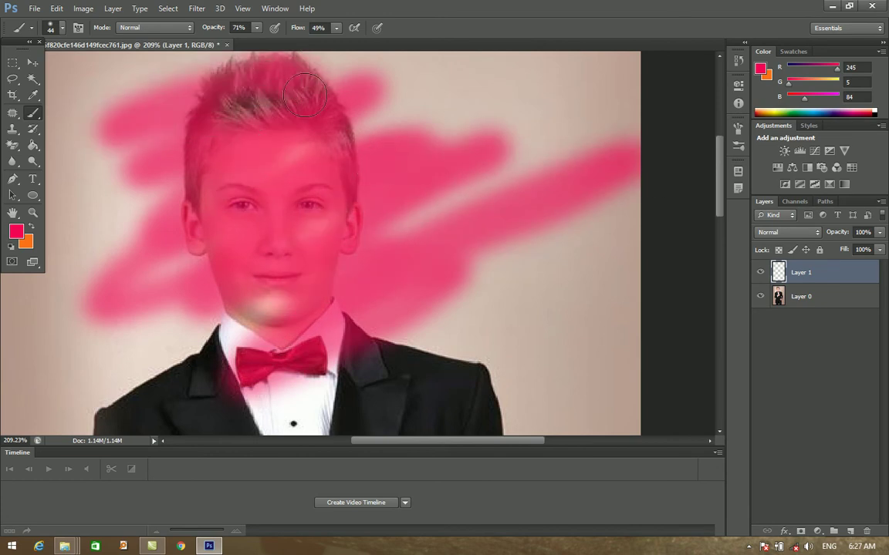
Erase all the pink brush strokes from Layer 1 with the regular Eraser tool
right_click(12, 144)
click(57, 132)
drag(79, 149, 99, 153)
mouse_move(188, 140)
mouse_down()
mouse_move(55, 313)
mouse_move(385, 289)
mouse_move(581, 135)
mouse_move(643, 147)
mouse_move(163, 115)
mouse_move(135, 155)
mouse_move(31, 188)
mouse_move(143, 118)
mouse_move(278, 363)
mouse_up()
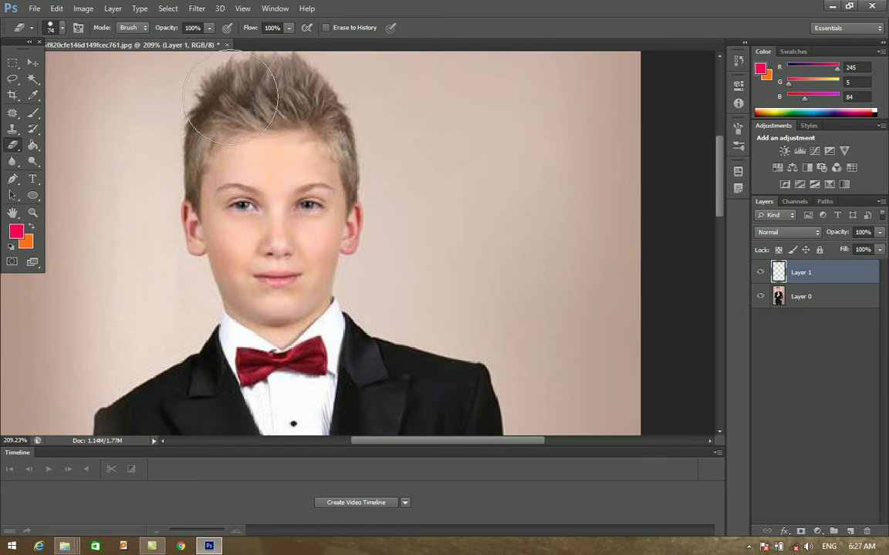
Erase a wide streak across the boy's face on Layer 0, and undo both eraser strokes
click(784, 297)
drag(185, 149, 193, 231)
shift+click(554, 184)
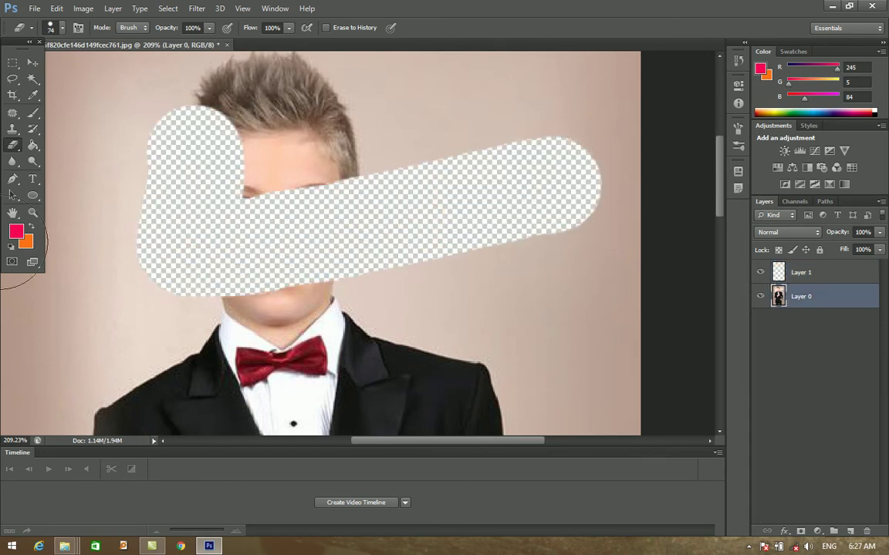
key(ctrl+alt+z)
key(ctrl+alt+z)
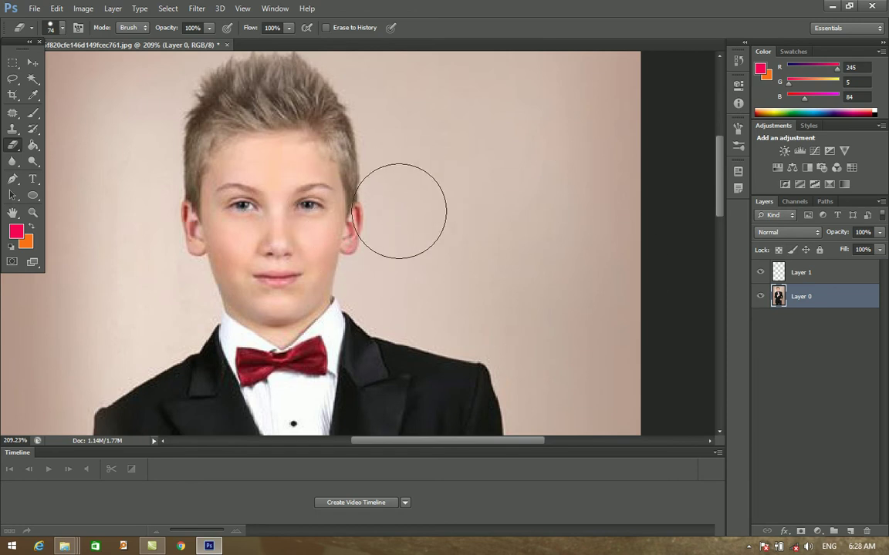
Outline the eyes and nose with the Patch tool, try patching on Layer 1, and patch them onto the backdrop beside the head on Layer 0
click(849, 272)
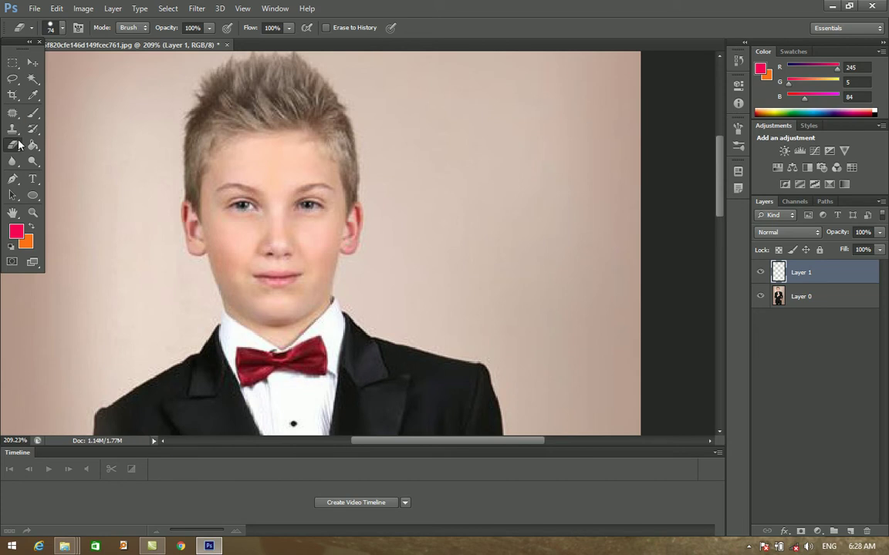
click(13, 113)
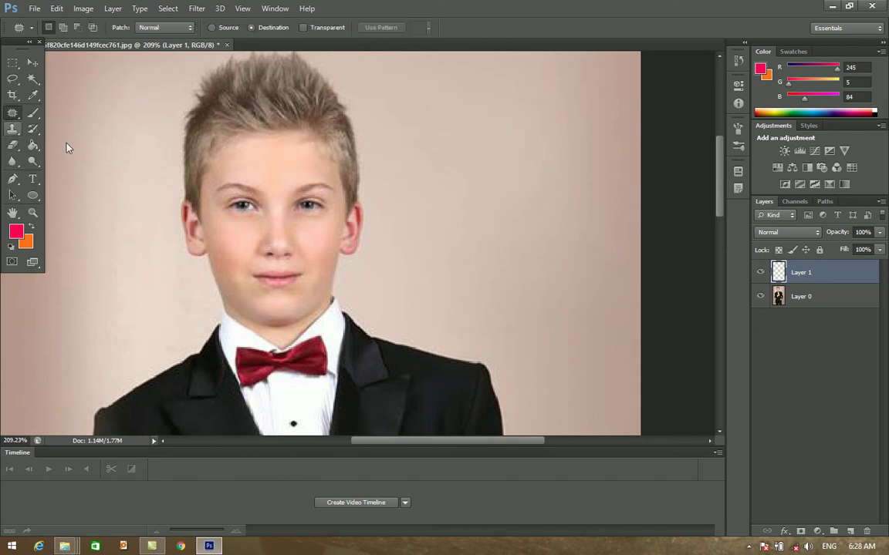
mouse_move(227, 164)
mouse_down()
mouse_move(322, 188)
mouse_move(318, 248)
mouse_move(240, 279)
mouse_move(212, 226)
mouse_move(212, 185)
mouse_move(228, 165)
mouse_up()
drag(263, 216, 440, 126)
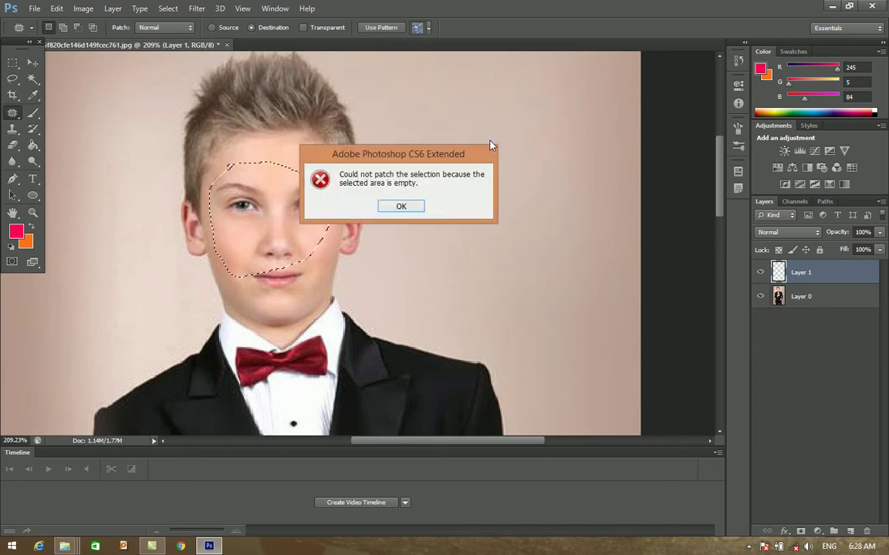
click(396, 204)
drag(236, 204, 254, 206)
click(399, 205)
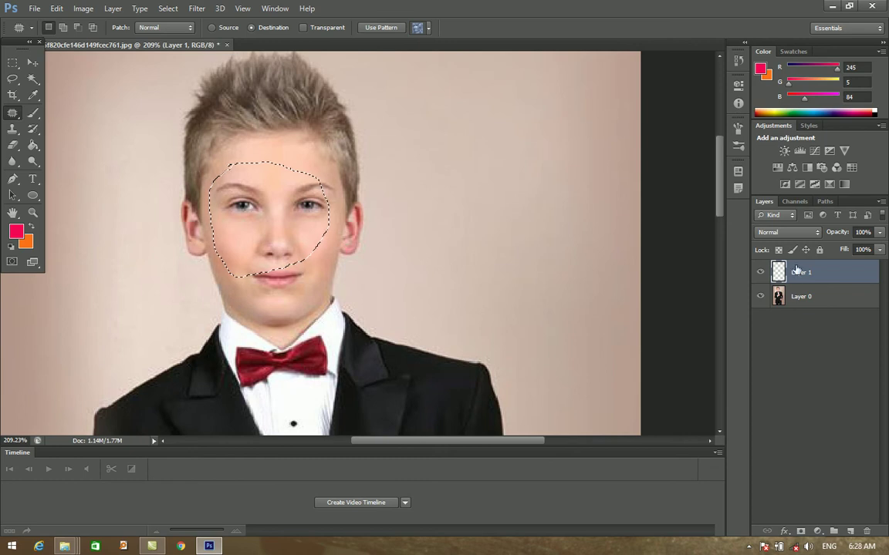
click(781, 302)
drag(270, 229, 500, 181)
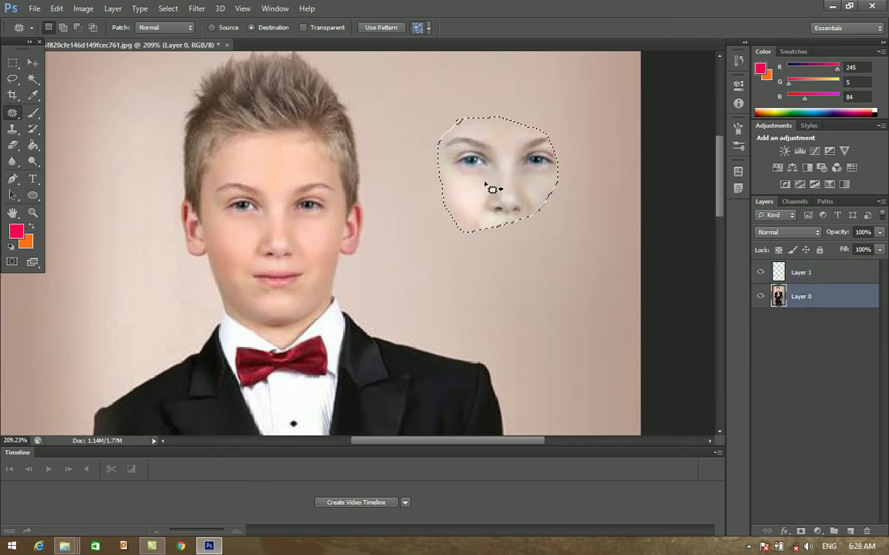
Clear the selection and erase the boy's head and most of the surrounding backdrop on Layer 0 with the Eraser tool
click(819, 272)
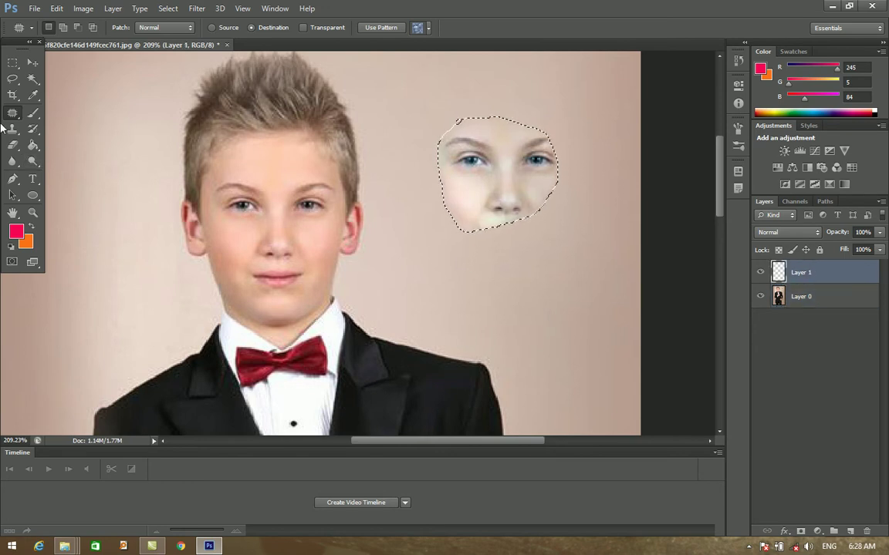
click(11, 147)
click(77, 137)
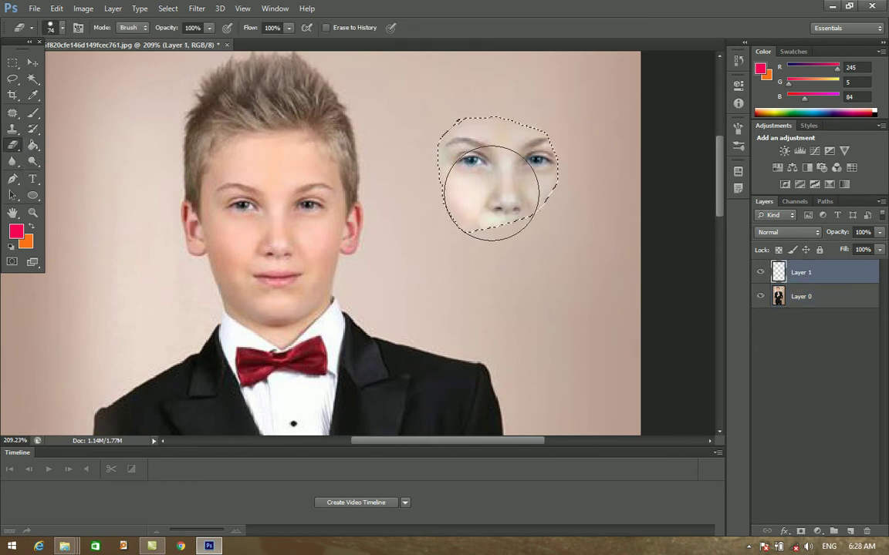
key(ctrl+d)
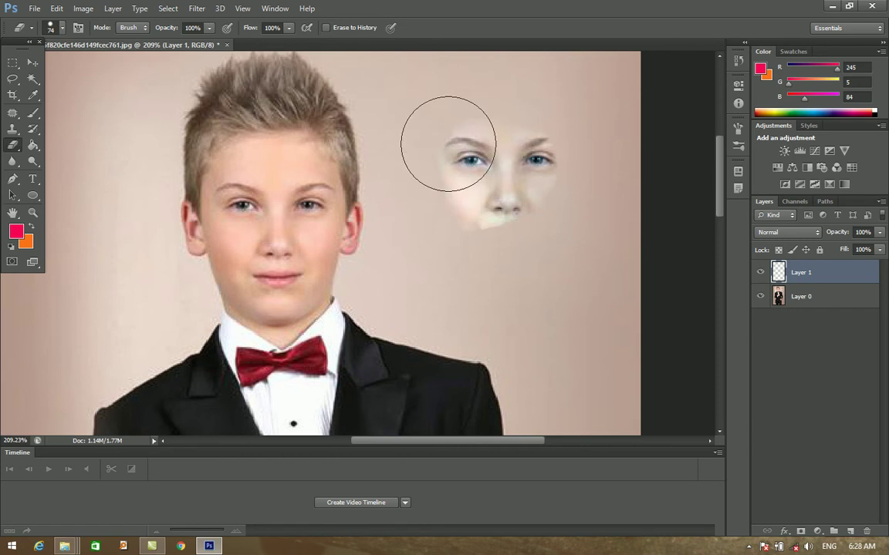
click(802, 297)
mouse_move(533, 207)
mouse_down()
mouse_move(490, 169)
mouse_move(437, 189)
mouse_move(475, 149)
mouse_move(476, 196)
mouse_move(571, 163)
mouse_move(528, 231)
mouse_move(239, 271)
mouse_move(418, 147)
mouse_move(108, 233)
mouse_move(363, 137)
mouse_move(236, 124)
mouse_move(477, 90)
mouse_move(504, 100)
mouse_move(127, 114)
mouse_move(179, 75)
mouse_move(85, 119)
mouse_move(227, 230)
mouse_move(431, 275)
mouse_move(252, 369)
mouse_move(365, 279)
mouse_move(113, 400)
mouse_move(167, 268)
mouse_move(31, 388)
mouse_move(464, 239)
mouse_move(528, 192)
mouse_move(602, 70)
mouse_up()
drag(402, 407, 486, 298)
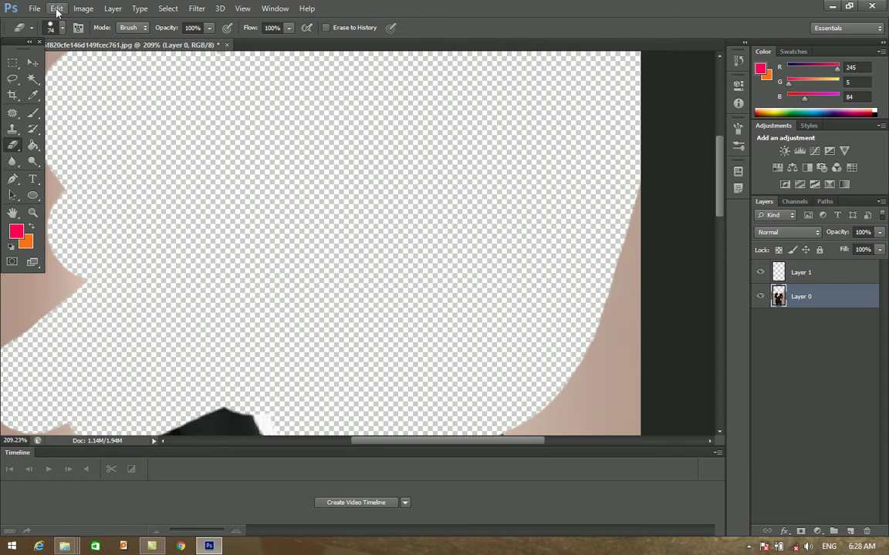
Revert the photo to its last saved state and check where the Revert command is listed
key(F12)
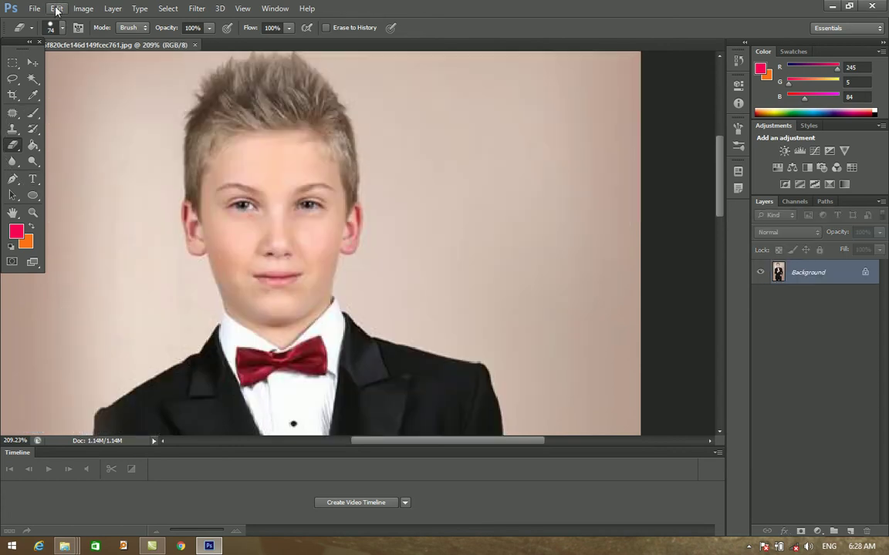
click(36, 11)
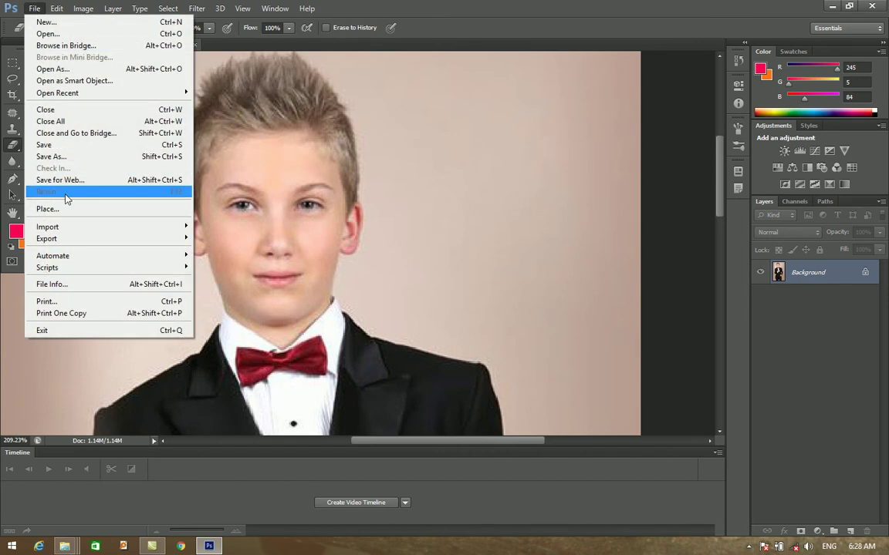
click(486, 114)
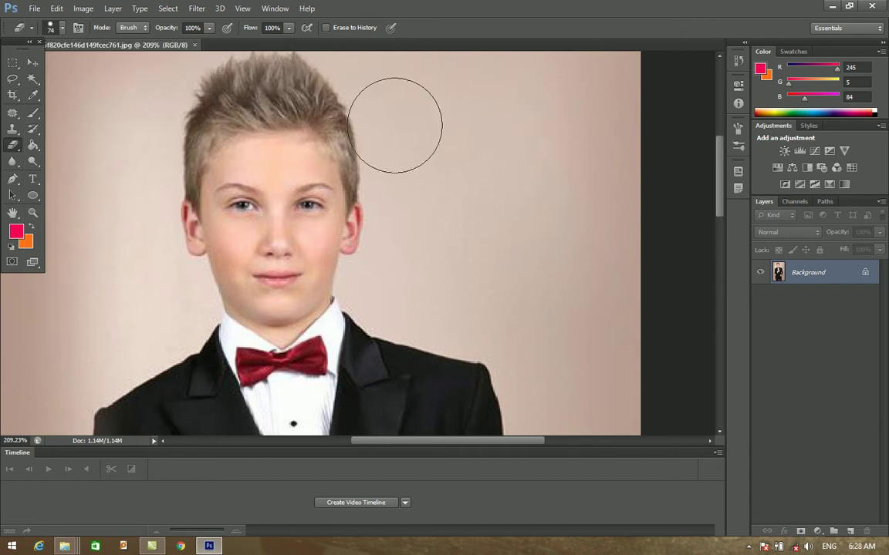
Activate the Background Eraser tool and convert the locked Background into the editable layer Layer 0
scroll(397, 129, down, 3)
scroll(396, 129, up, 1)
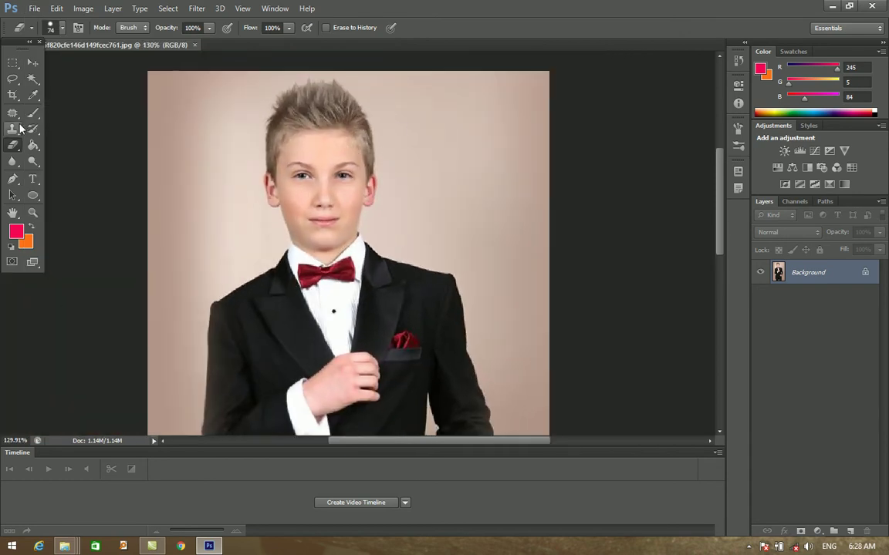
right_click(15, 151)
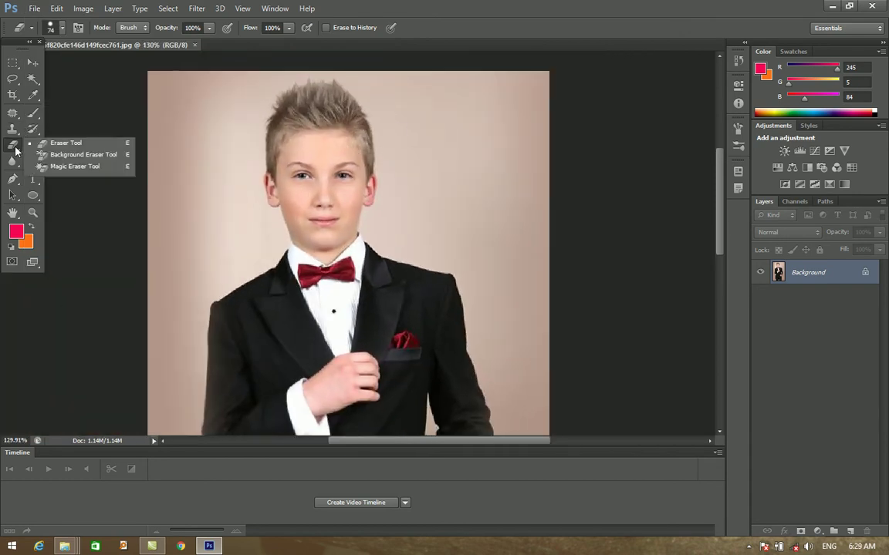
click(57, 157)
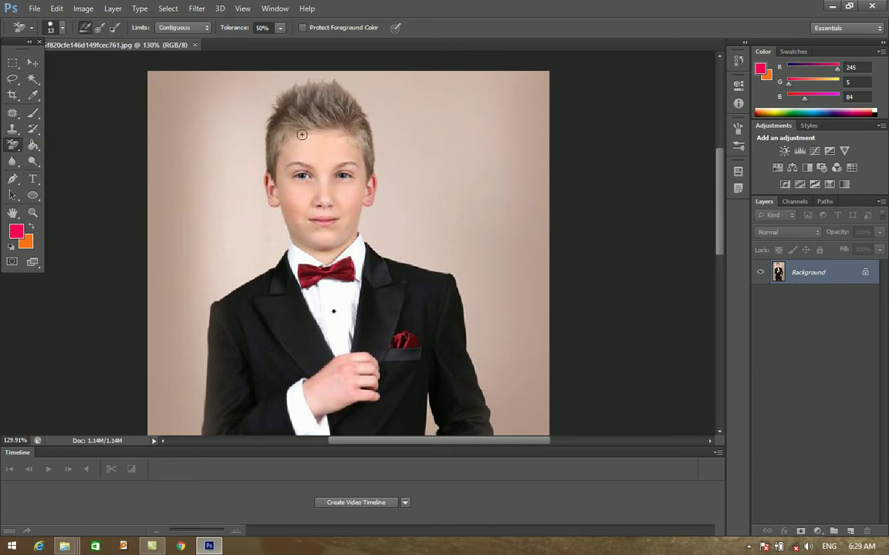
scroll(417, 148, down, 3)
scroll(417, 146, up, 1)
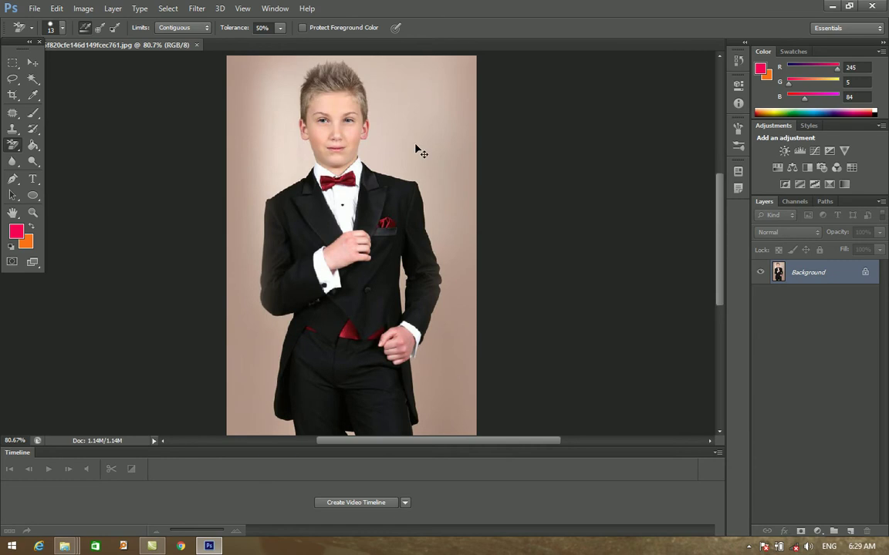
scroll(417, 149, up, 2)
scroll(416, 147, down, 2)
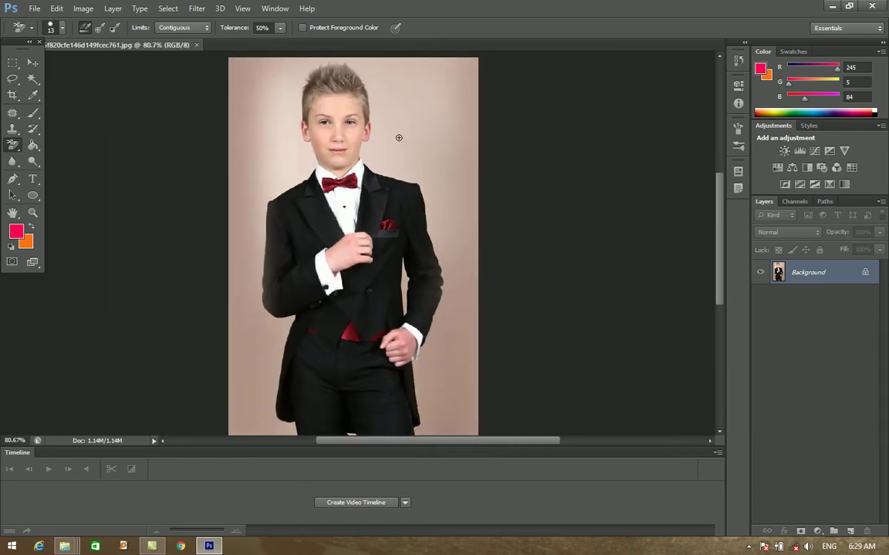
double_click(855, 274)
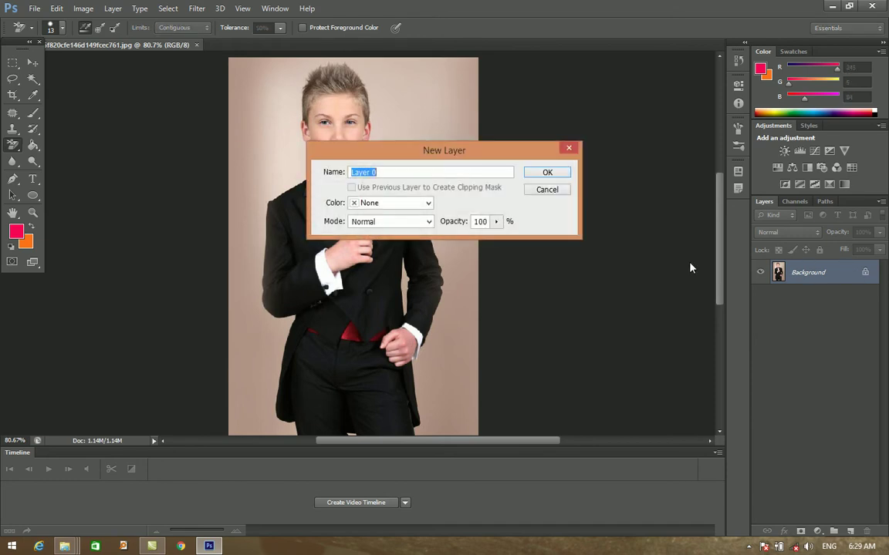
click(547, 172)
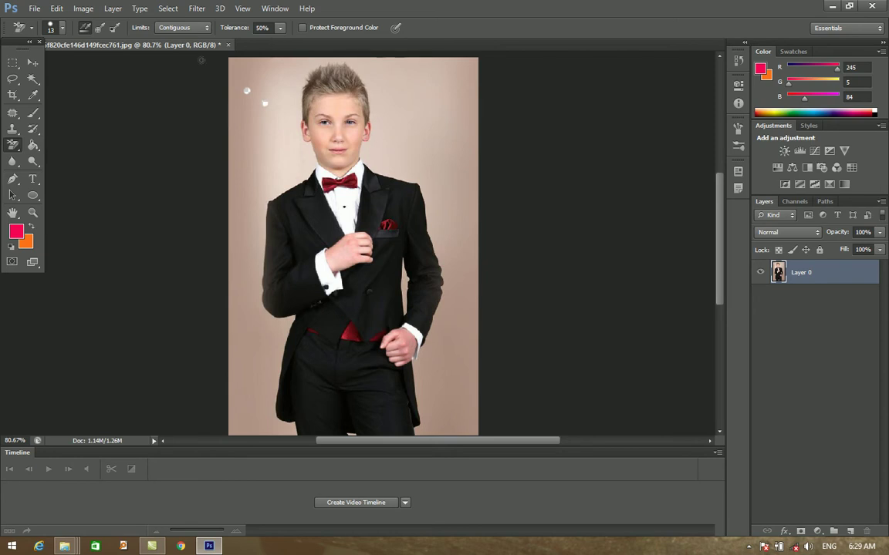
Set the Background Eraser size to 46 px and erase a short streak in the upper-left part of the backdrop
right_click(237, 69)
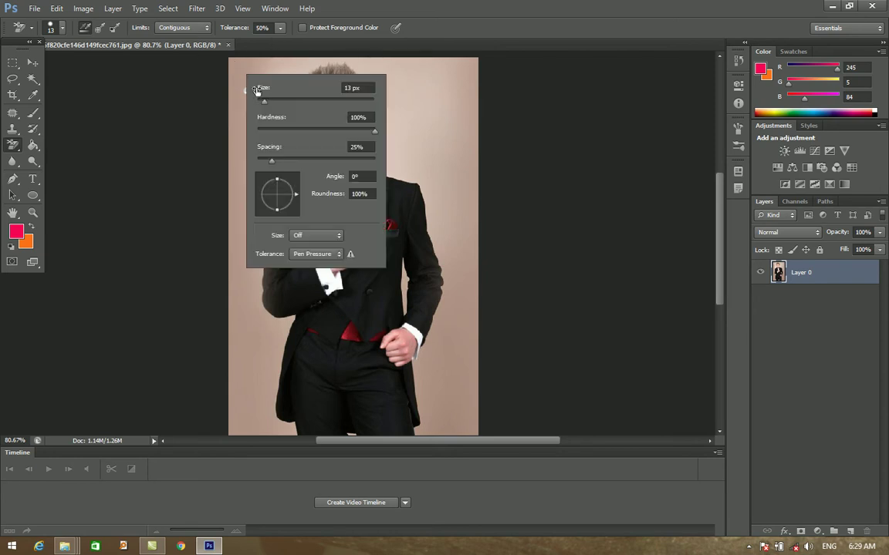
text(46)
key(Return)
mouse_move(242, 71)
mouse_down()
mouse_move(260, 127)
mouse_move(247, 83)
mouse_up()
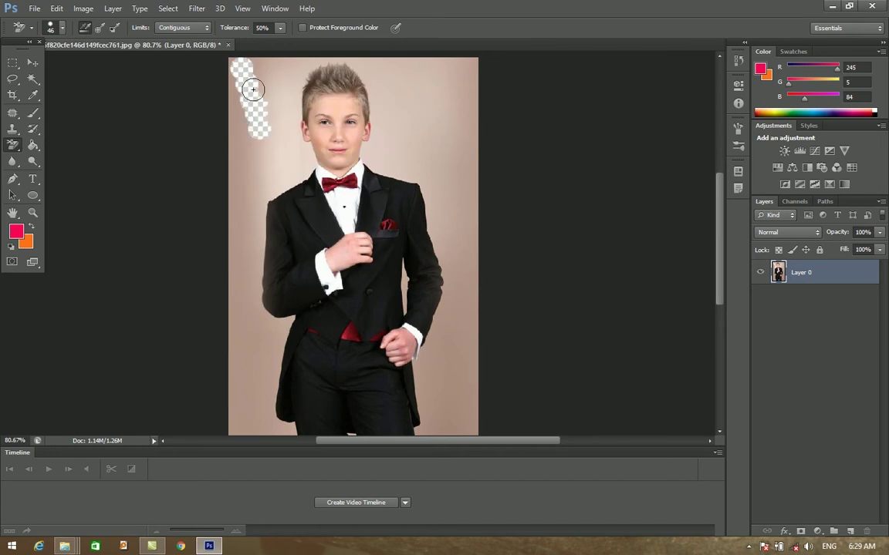
Raise the Background Eraser tolerance to 63% and erase the backdrop along the image's left side, up to the boy's outline
click(279, 29)
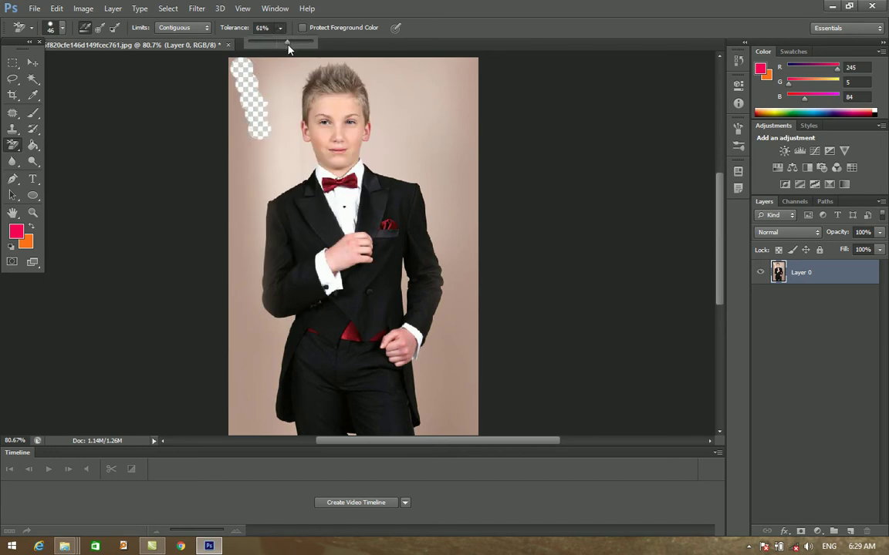
click(271, 81)
mouse_move(272, 81)
mouse_down()
mouse_move(264, 145)
mouse_move(289, 95)
mouse_move(292, 169)
mouse_move(304, 151)
mouse_move(297, 167)
mouse_move(276, 149)
mouse_move(285, 71)
mouse_move(250, 127)
mouse_move(241, 91)
mouse_move(233, 97)
mouse_move(233, 60)
mouse_move(244, 167)
mouse_move(238, 257)
mouse_move(264, 178)
mouse_move(257, 196)
mouse_move(300, 159)
mouse_move(299, 181)
mouse_move(303, 171)
mouse_move(267, 202)
mouse_move(272, 143)
mouse_move(234, 178)
mouse_move(237, 153)
mouse_move(258, 132)
mouse_move(250, 137)
mouse_move(287, 50)
mouse_move(293, 75)
mouse_move(301, 65)
mouse_move(292, 97)
mouse_move(297, 78)
mouse_move(249, 59)
mouse_move(261, 118)
mouse_move(255, 181)
mouse_move(249, 137)
mouse_move(250, 262)
mouse_move(237, 202)
mouse_move(232, 288)
mouse_move(231, 247)
mouse_move(237, 383)
mouse_move(242, 278)
mouse_move(250, 405)
mouse_move(248, 270)
mouse_move(262, 351)
mouse_move(277, 316)
mouse_move(264, 410)
mouse_move(257, 419)
mouse_move(227, 416)
mouse_move(229, 431)
mouse_move(276, 436)
mouse_move(285, 433)
mouse_move(251, 390)
mouse_move(287, 429)
mouse_move(252, 395)
mouse_move(281, 315)
mouse_move(278, 332)
mouse_move(246, 276)
mouse_move(236, 189)
mouse_move(233, 248)
mouse_move(257, 283)
mouse_move(256, 206)
mouse_move(248, 283)
mouse_up()
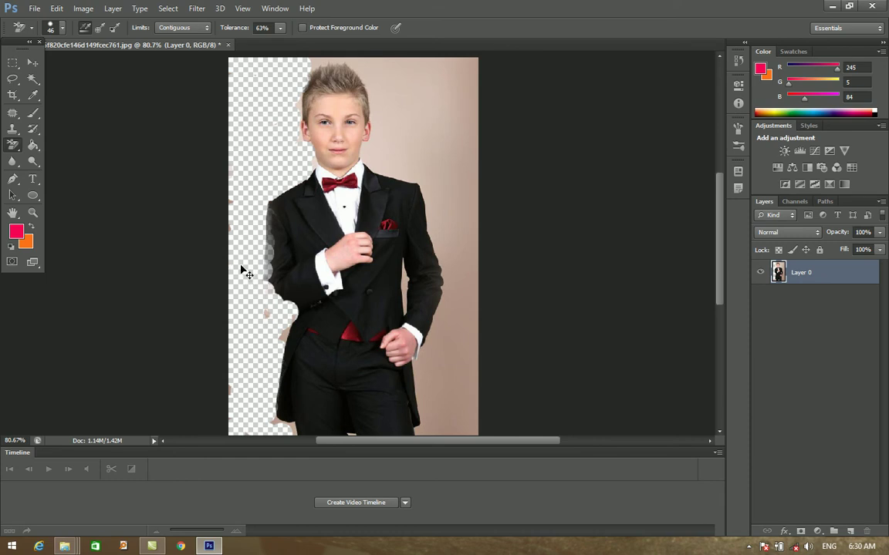
Undo the erasing along the image's left side, back to the first short streak in the backdrop
key(ctrl+alt+z)
key(ctrl+alt+z)
key(ctrl+alt+z)
key(ctrl+alt+z)
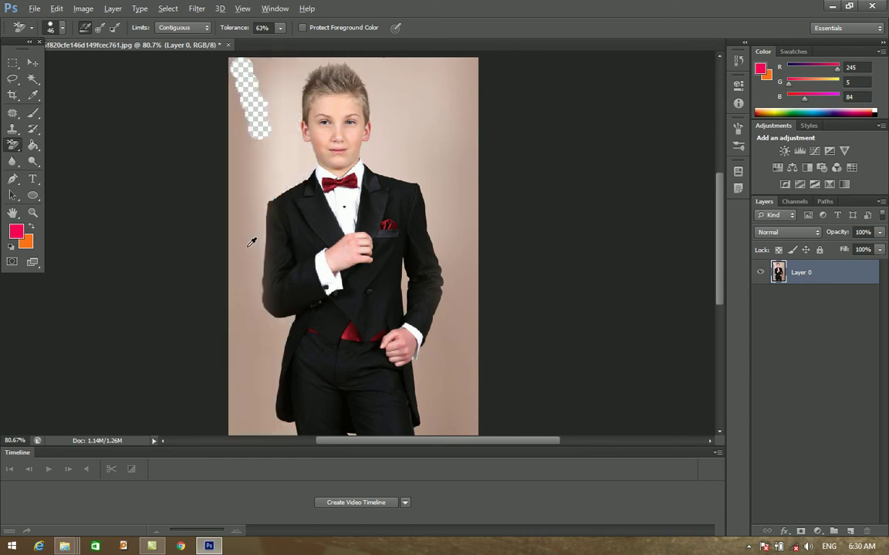
scroll(248, 246, up, 3)
key(alt)
scroll(253, 241, up, 5)
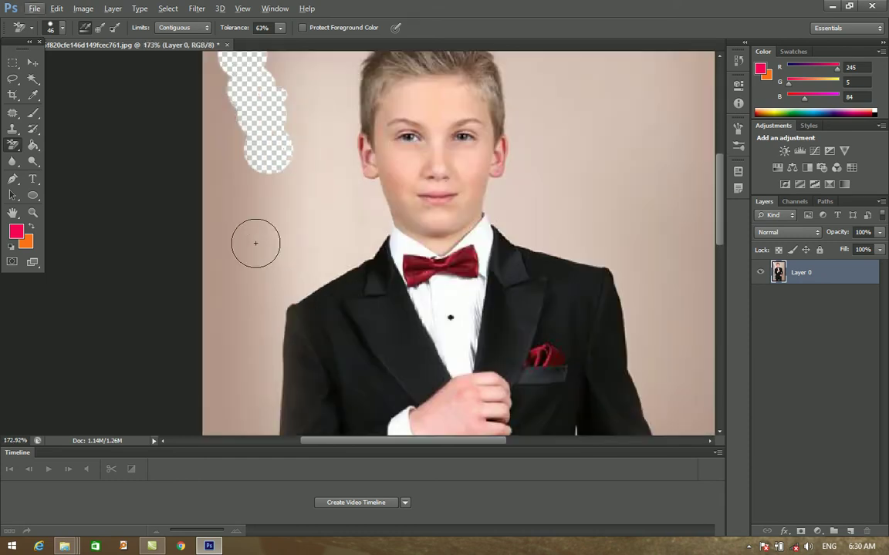
scroll(255, 243, down, 2)
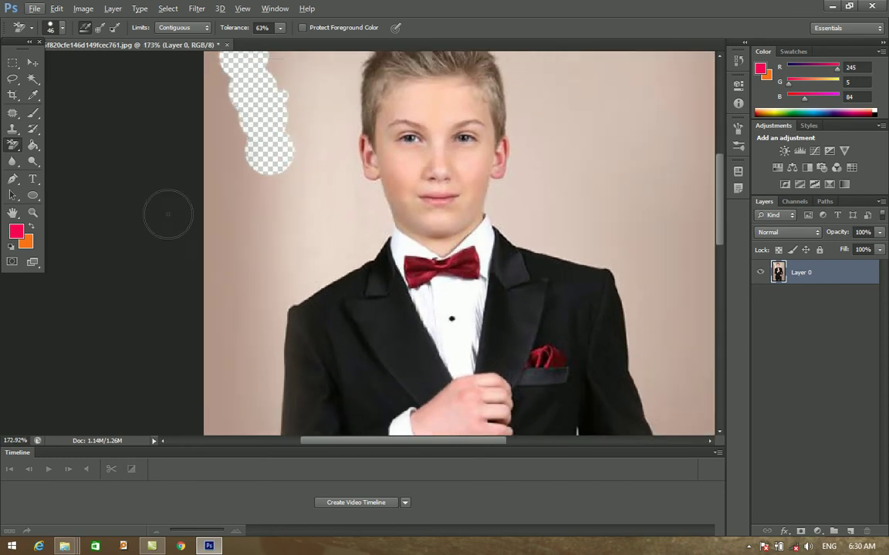
Erase a large patch of backdrop beside the boy's face with the Background Eraser, and undo the wide strokes
right_click(12, 145)
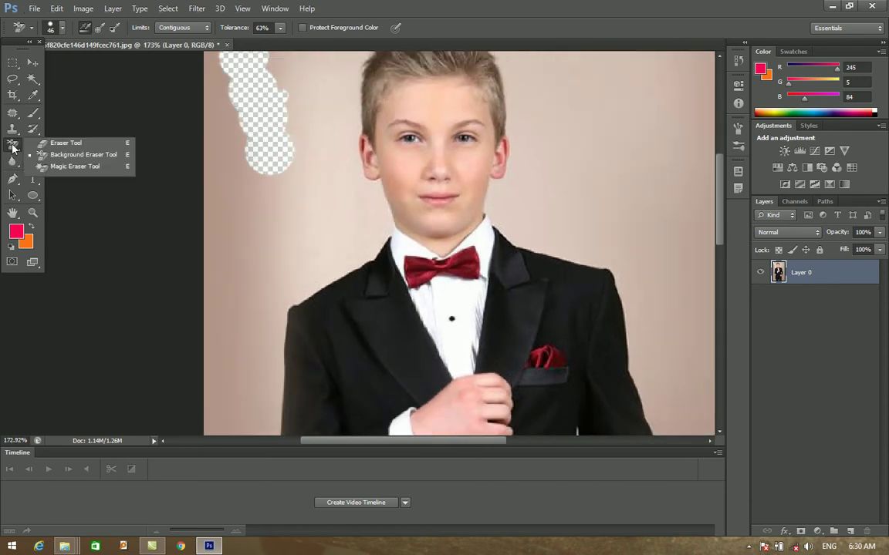
click(65, 155)
drag(274, 109, 264, 145)
scroll(265, 150, up, 3)
scroll(264, 150, up, 2)
mouse_move(327, 149)
mouse_down()
mouse_move(185, 133)
mouse_move(153, 189)
mouse_move(174, 75)
mouse_move(135, 174)
mouse_up()
drag(393, 125, 158, 209)
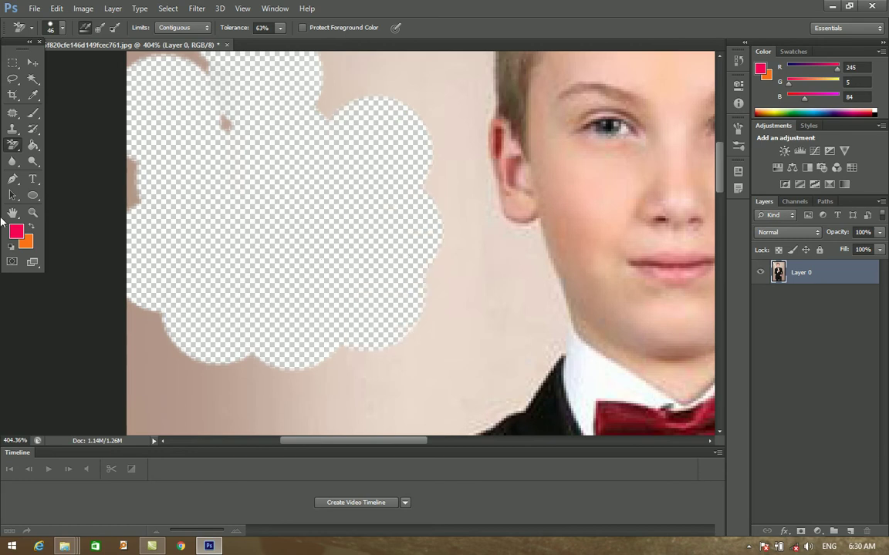
key(ctrl+z)
key(ctrl+alt+z)
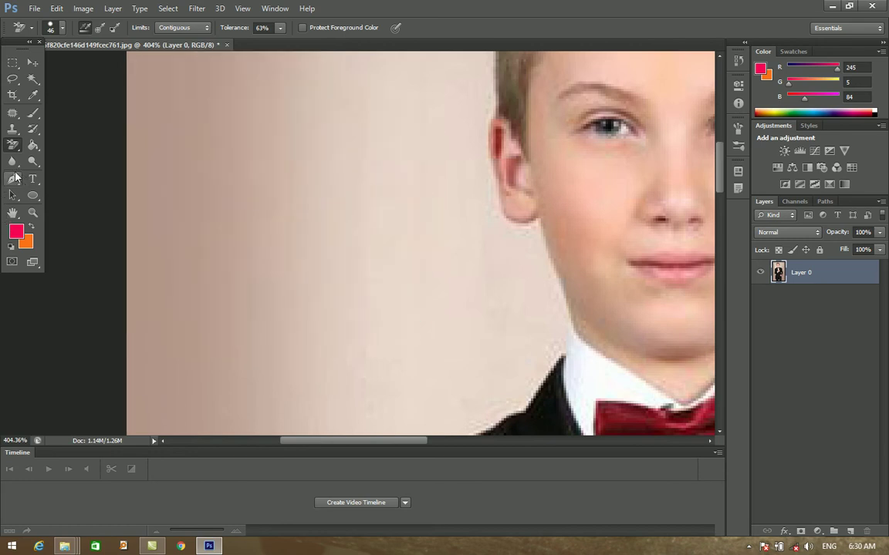
Erase the backdrop on both sides of the boy and between his arm and jacket on Layer 0 with the Magic Eraser
click(12, 144)
click(67, 167)
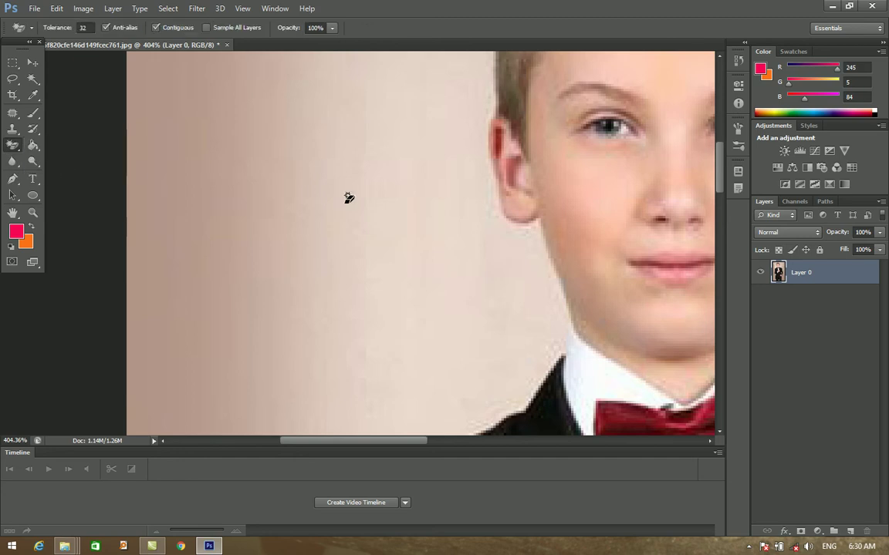
key(ctrl+0)
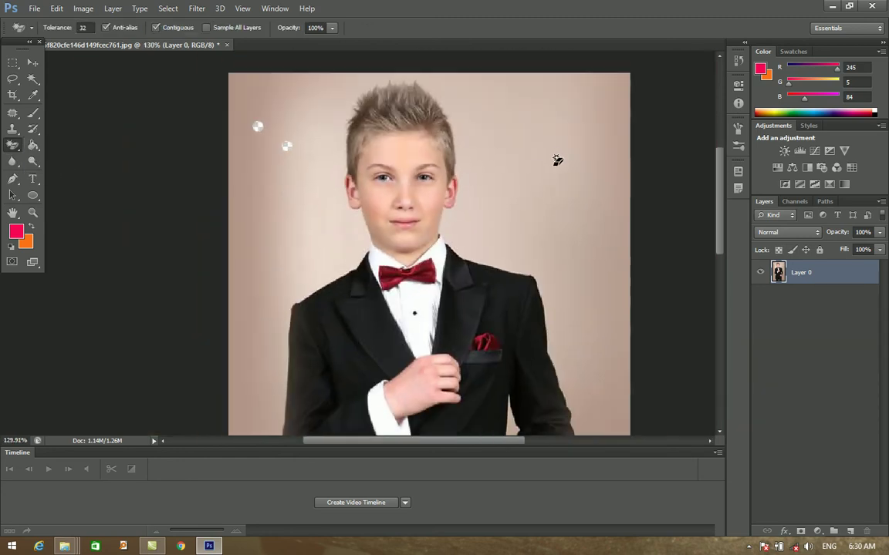
click(502, 145)
click(619, 257)
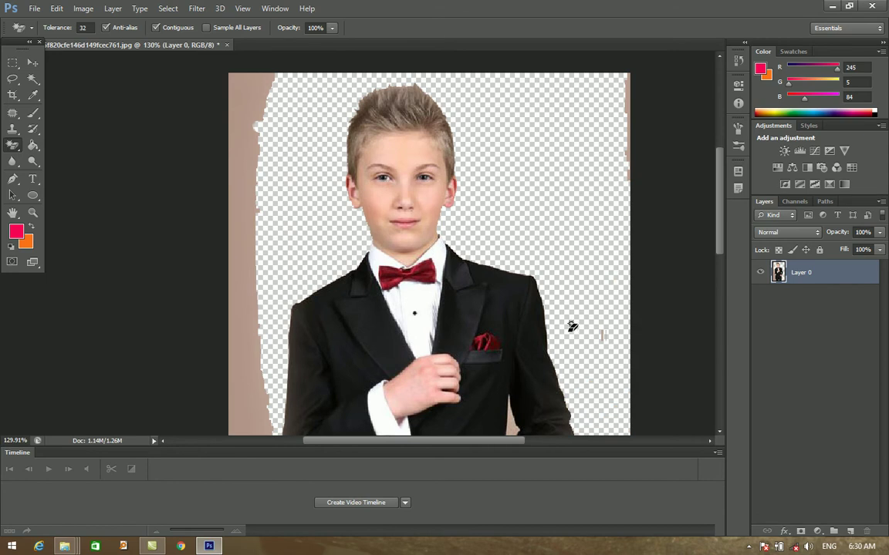
click(232, 80)
key(ctrl+0)
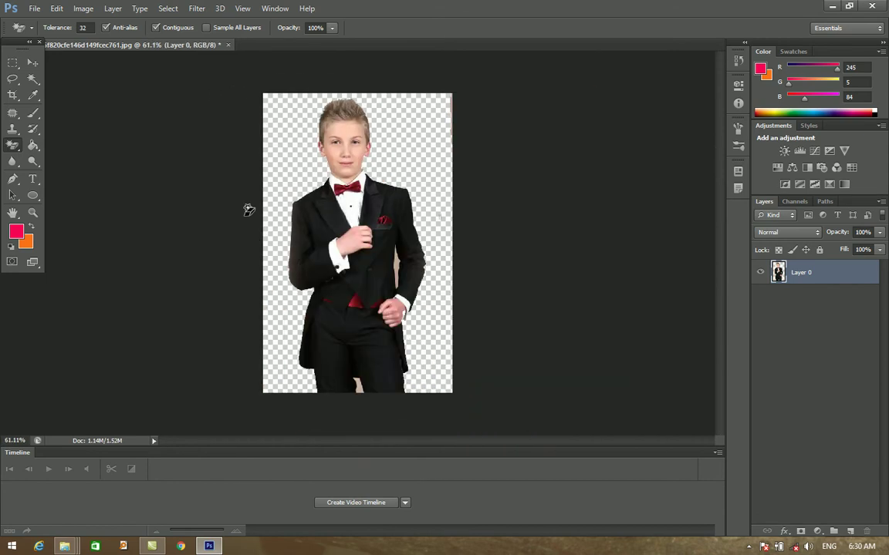
scroll(246, 207, up, 3)
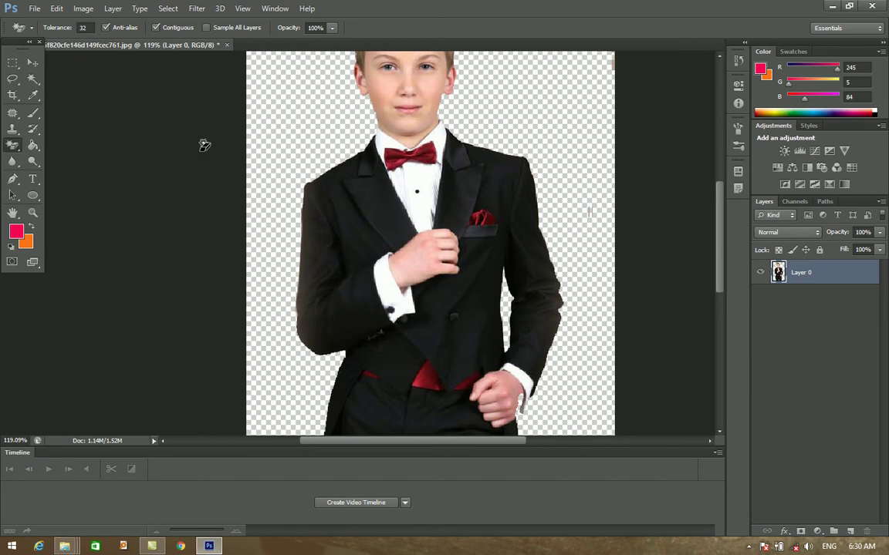
scroll(203, 145, up, 3)
scroll(204, 145, down, 4)
scroll(204, 145, up, 1)
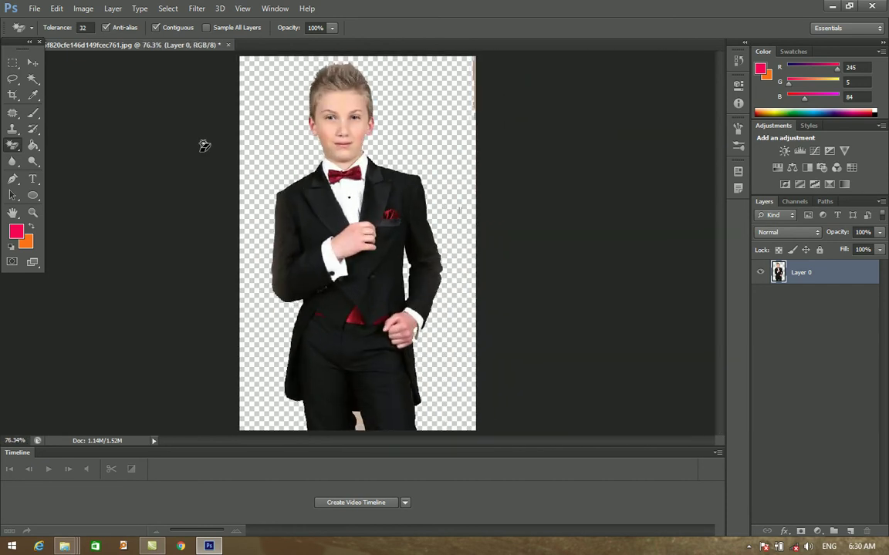
Duplicate Layer 0 and set the foreground color to bright green (R 22, G 244, B 142)
click(33, 62)
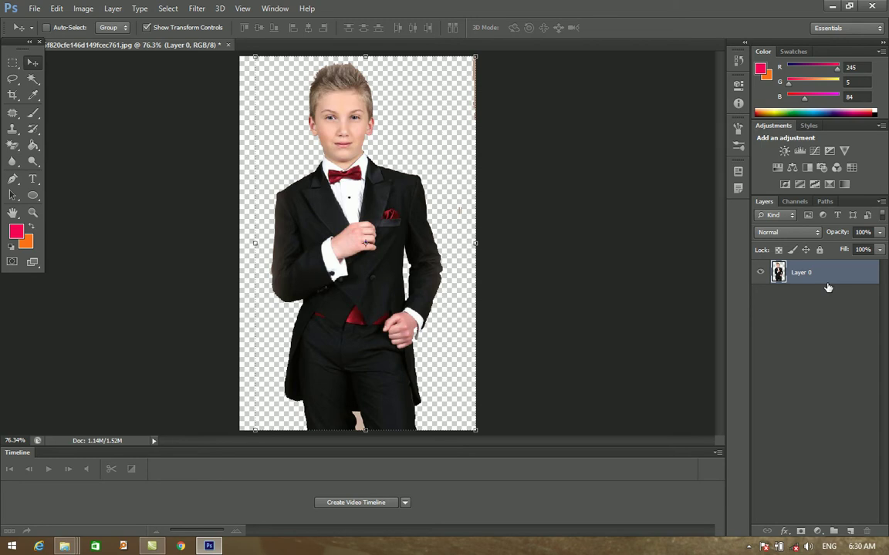
key(ctrl+j)
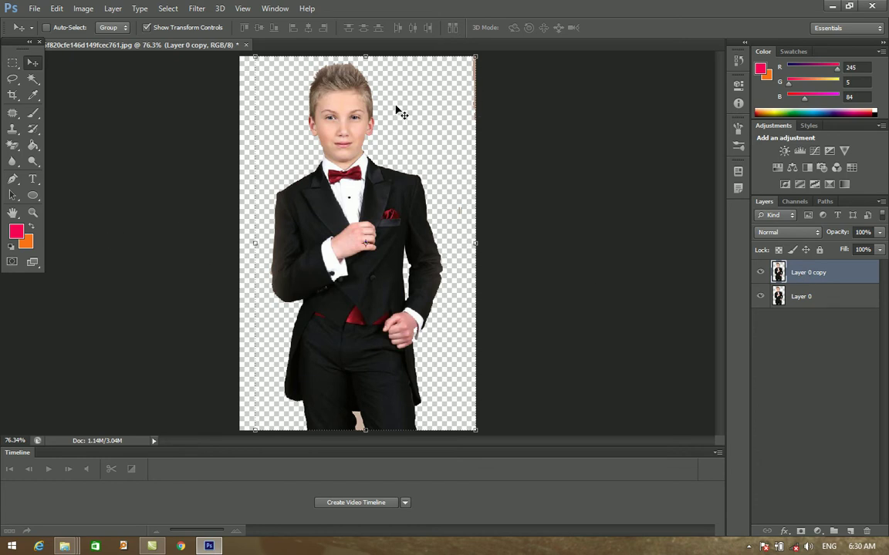
click(16, 234)
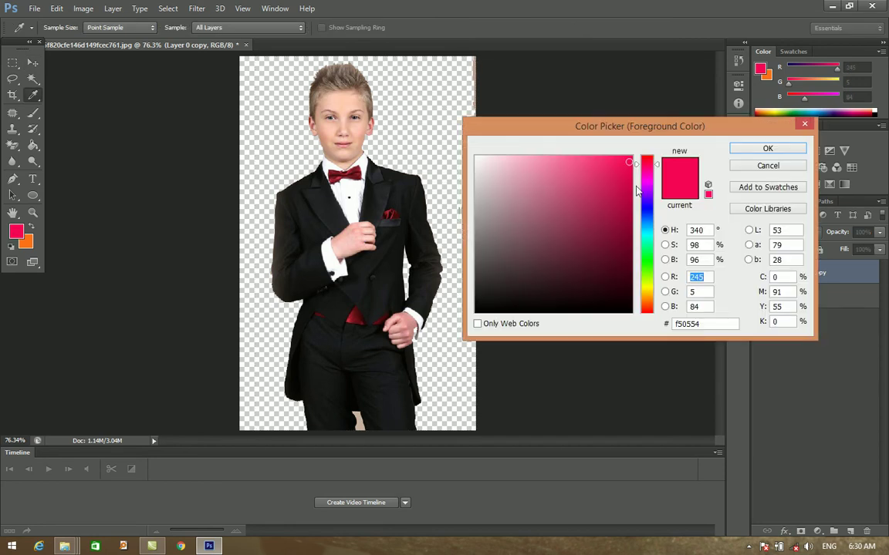
click(649, 246)
click(618, 161)
click(787, 147)
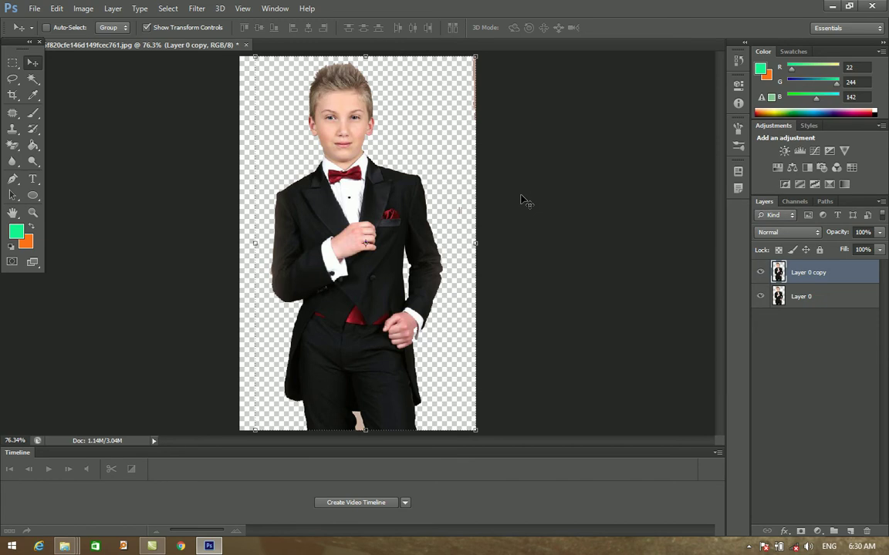
Fill the duplicate layer with the orange background color and move it below Layer 0
key(ctrl+BackSpace)
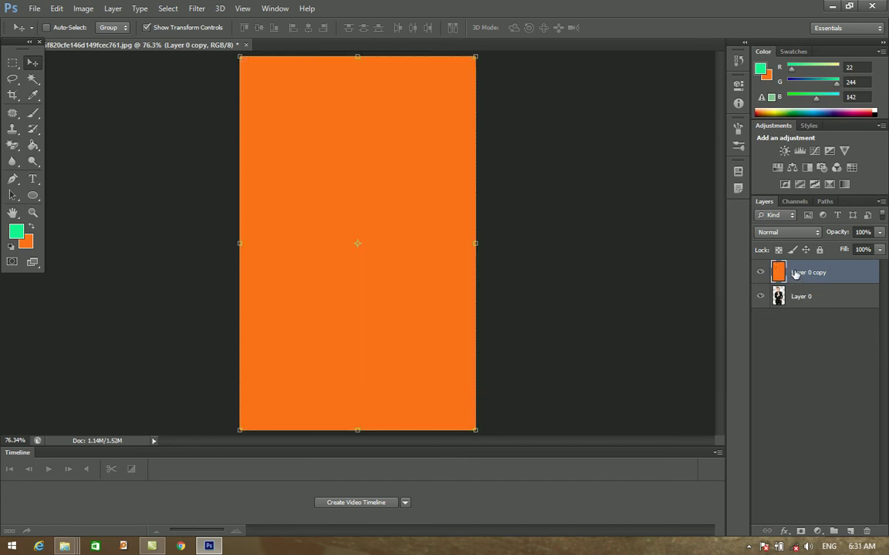
drag(795, 274, 796, 301)
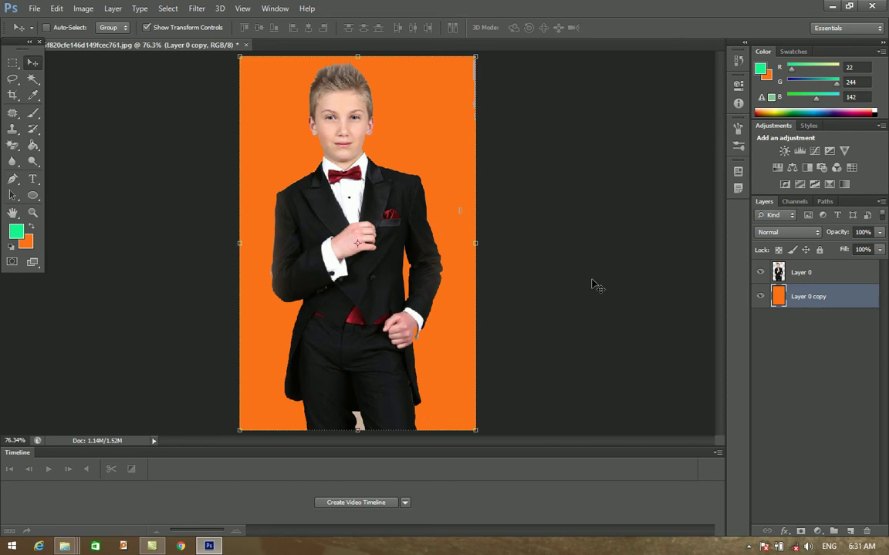
scroll(494, 292, up, 4)
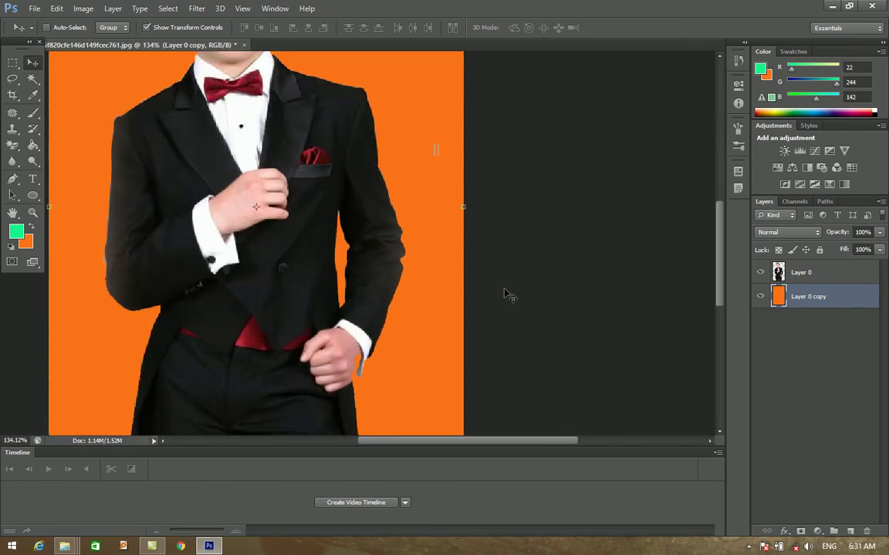
drag(724, 302, 710, 264)
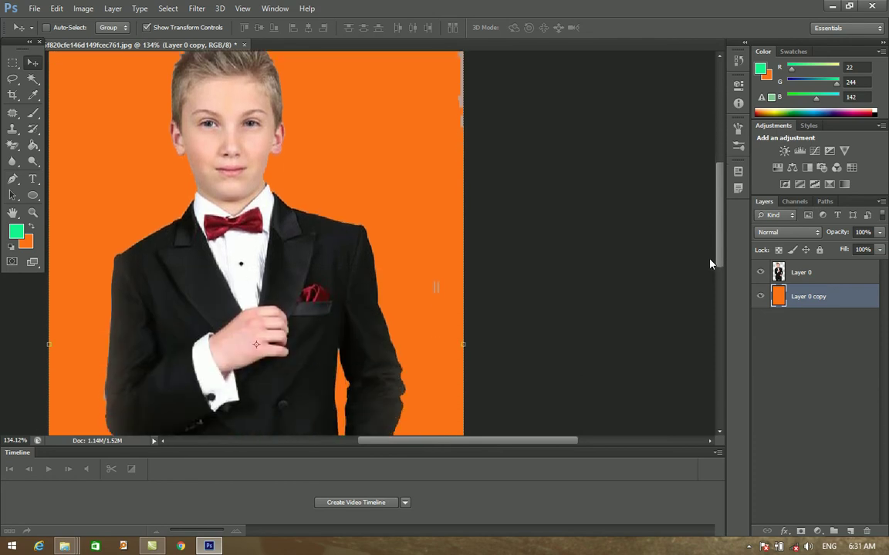
drag(569, 447, 510, 441)
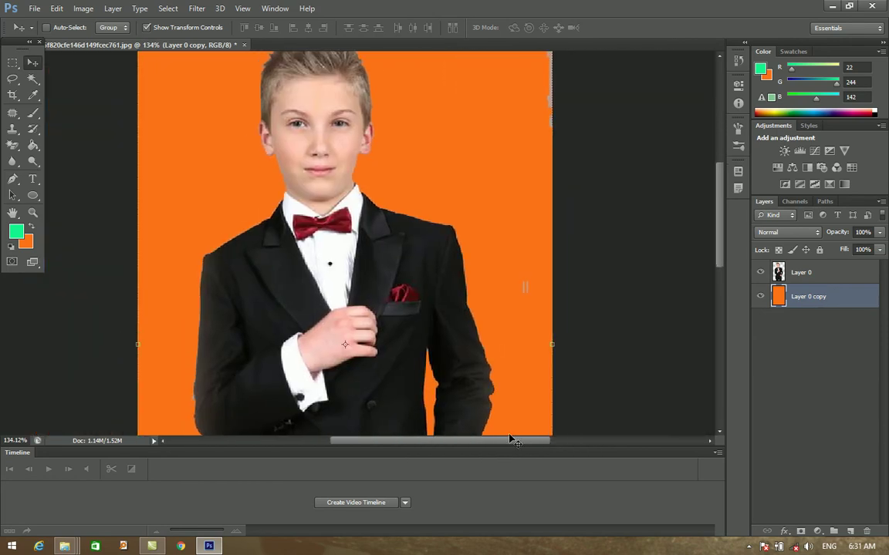
Change the background color to dark blue (0c195c) and refill Layer 0 copy with it
click(27, 244)
mouse_move(649, 245)
mouse_down()
mouse_move(638, 216)
mouse_move(614, 249)
mouse_up()
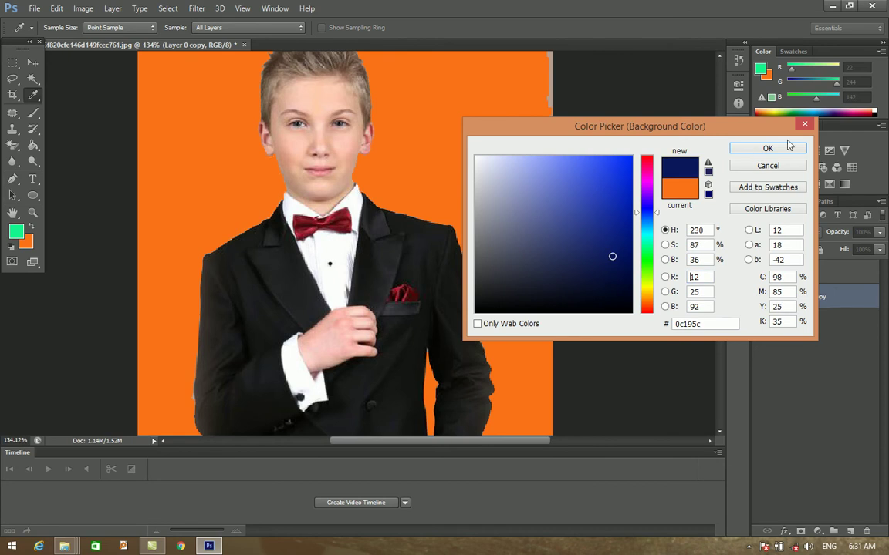
click(739, 149)
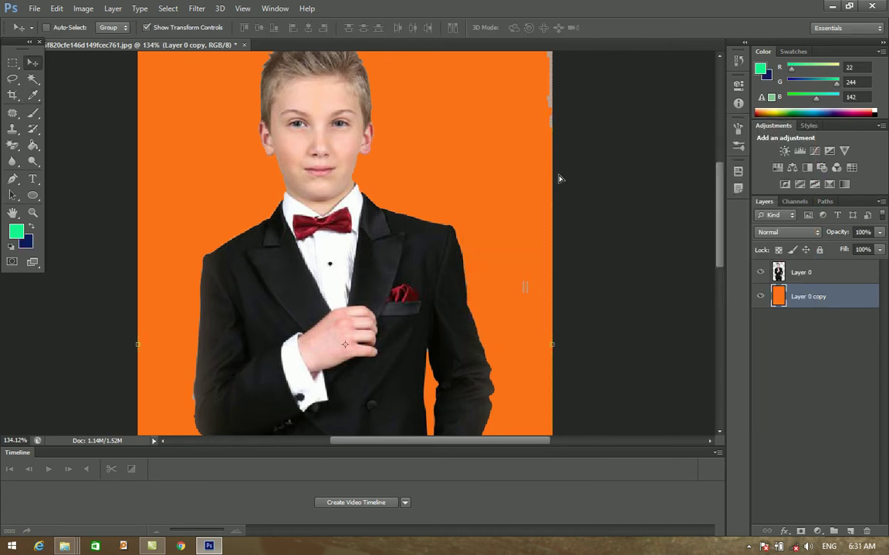
key(ctrl+BackSpace)
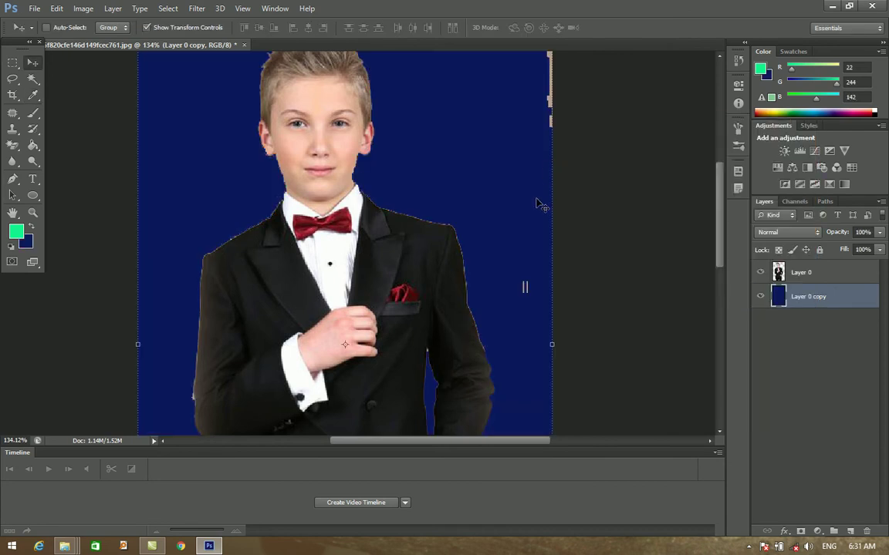
Erase the leftover strip of backdrop along the photo's upper right edge on Layer 0 with the Eraser Tool
scroll(540, 203, up, 4)
scroll(540, 203, down, 2)
scroll(541, 203, up, 2)
scroll(537, 203, down, 4)
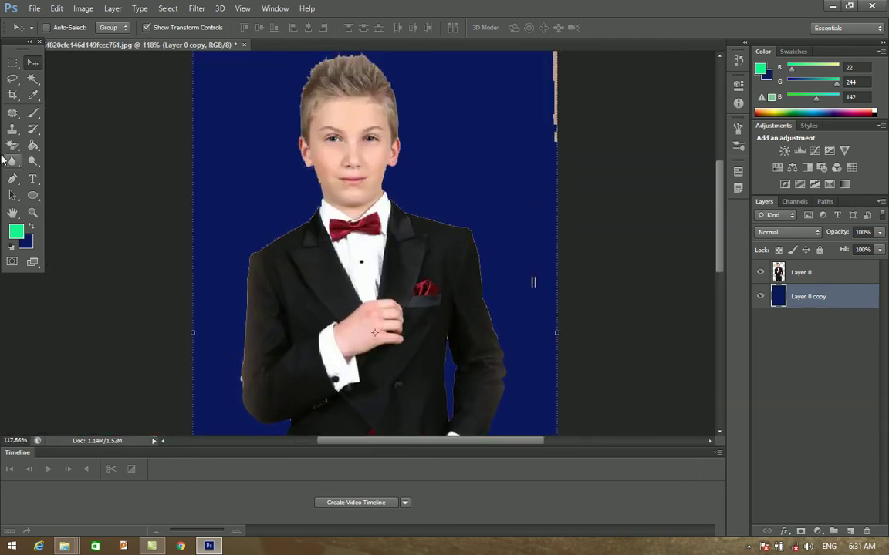
click(13, 145)
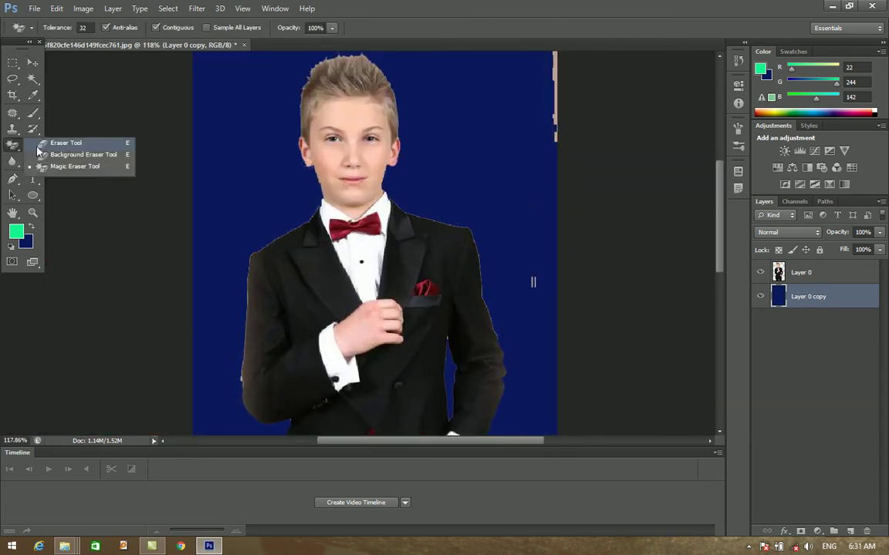
click(42, 145)
mouse_move(574, 166)
mouse_down()
mouse_move(563, 61)
mouse_move(570, 80)
mouse_up()
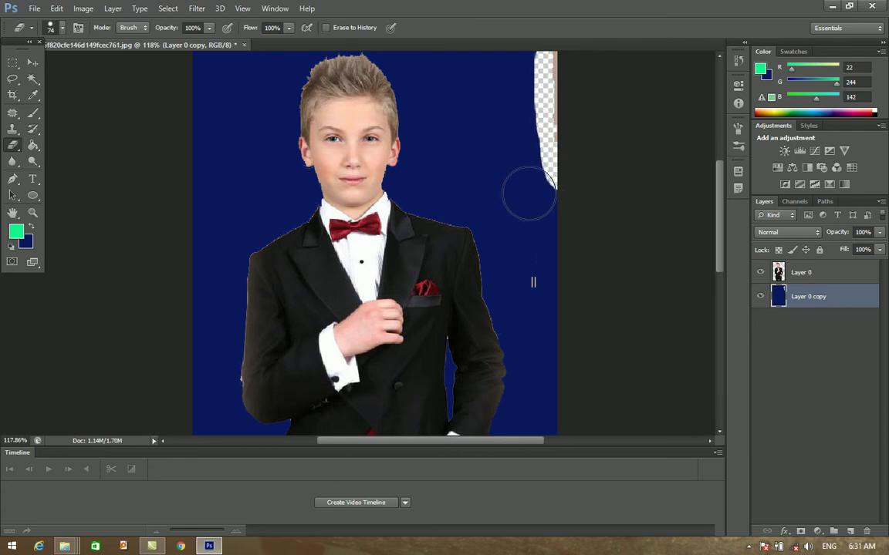
key(ctrl+z)
click(795, 273)
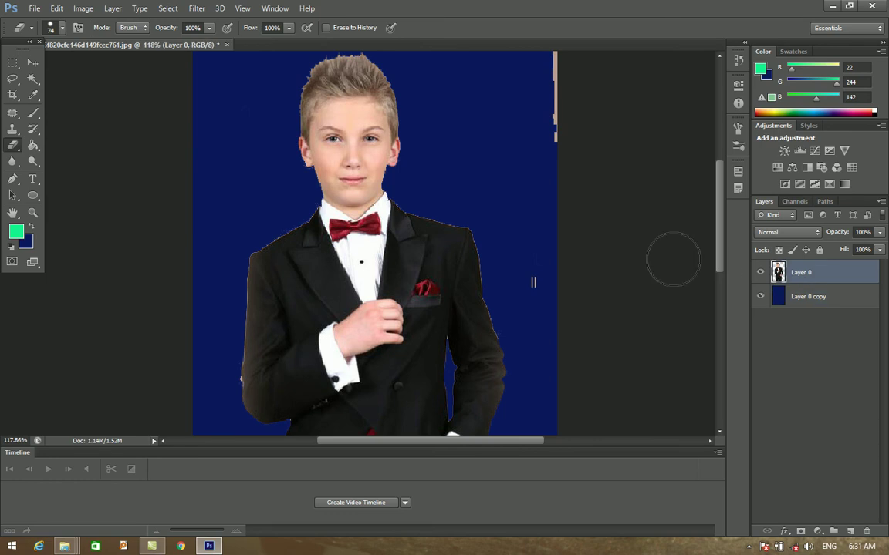
drag(571, 148, 562, 40)
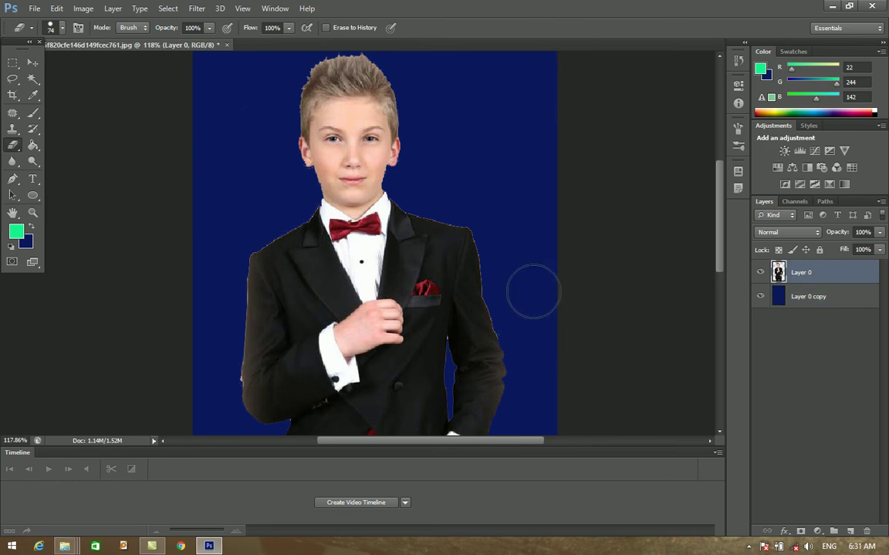
Examine the boy's cutout edges from his hair down to his trousers against the dark blue background
key(h)
drag(219, 358, 225, 360)
scroll(224, 361, up, 3)
mouse_move(357, 442)
mouse_down()
mouse_move(472, 452)
mouse_move(379, 454)
mouse_up()
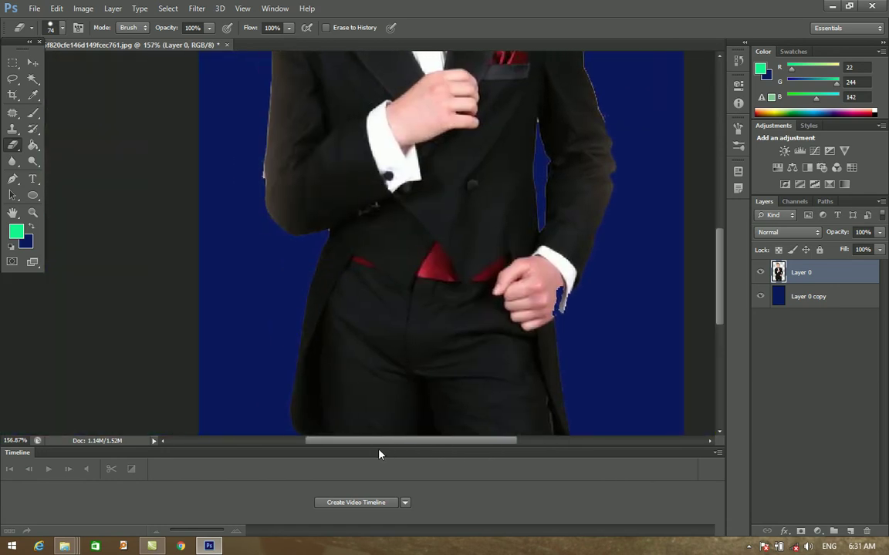
scroll(646, 278, up, 10)
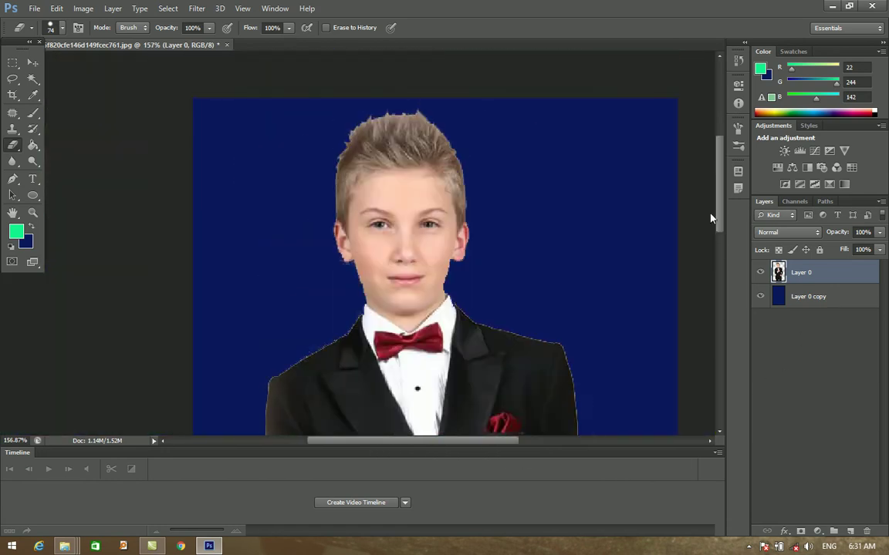
scroll(710, 210, down, 2)
drag(710, 210, 710, 263)
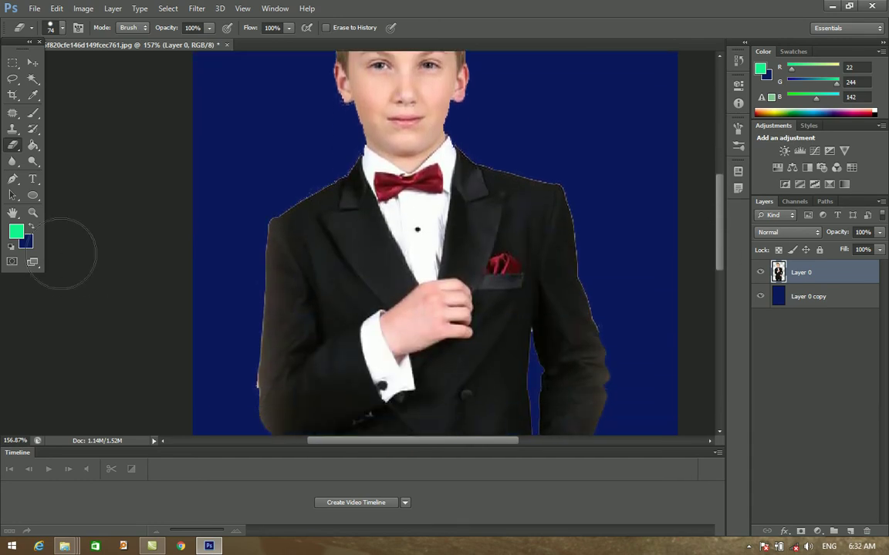
right_click(11, 146)
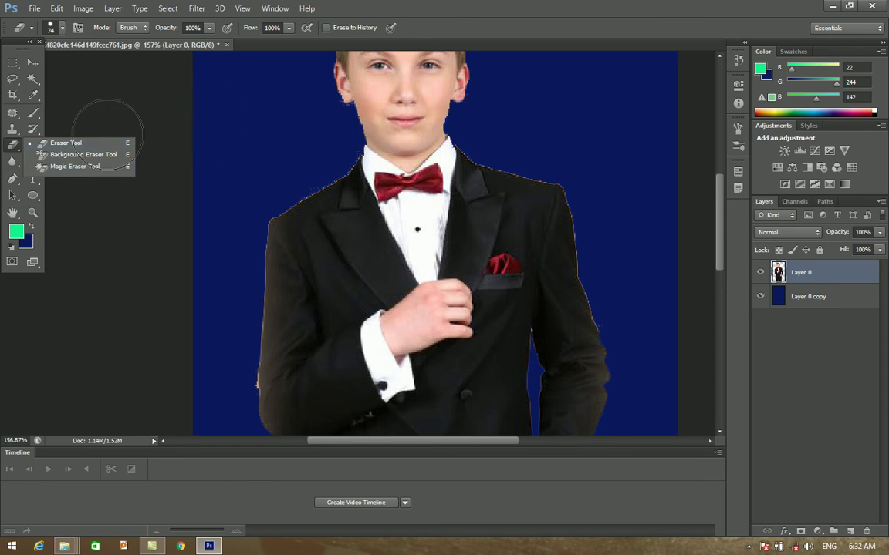
click(39, 55)
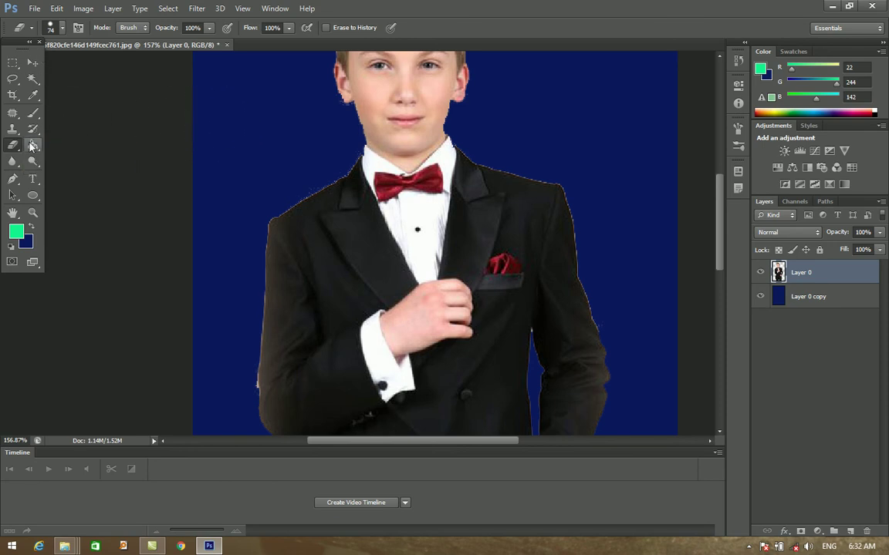
Fill Layer 0 copy with a diagonal black-red-green linear gradient running from the upper right to the lower left
drag(33, 145, 58, 146)
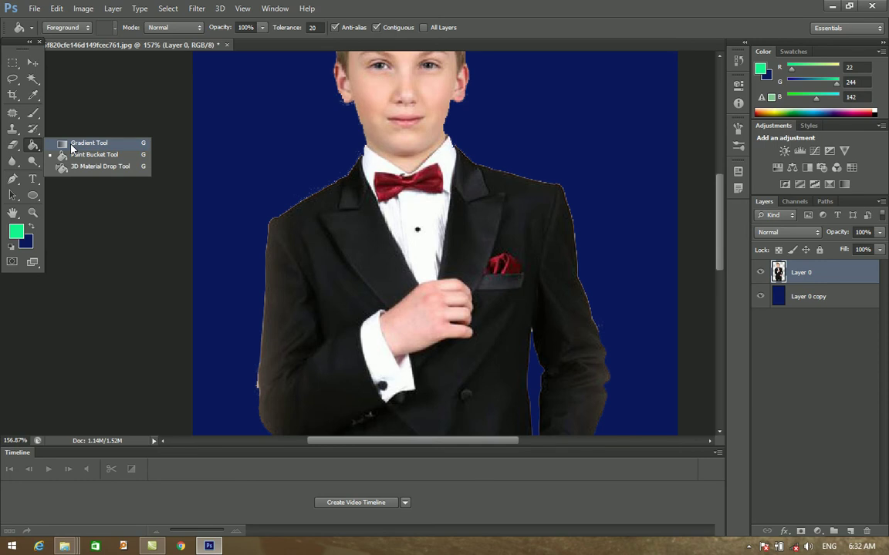
click(71, 145)
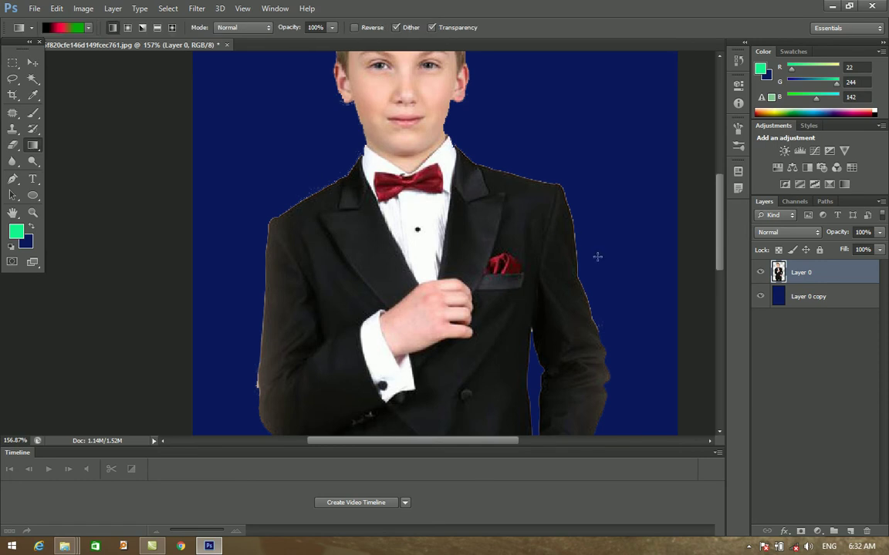
scroll(591, 240, up, 2)
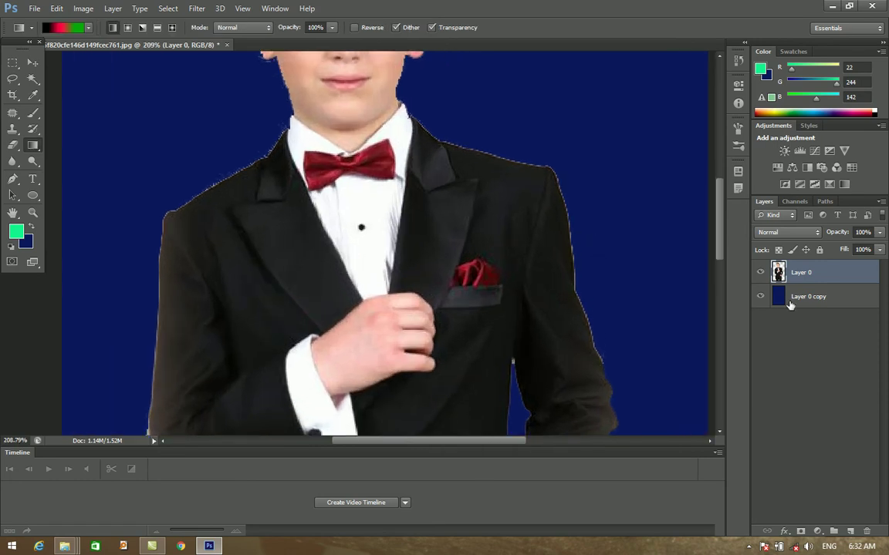
click(789, 300)
scroll(590, 291, down, 5)
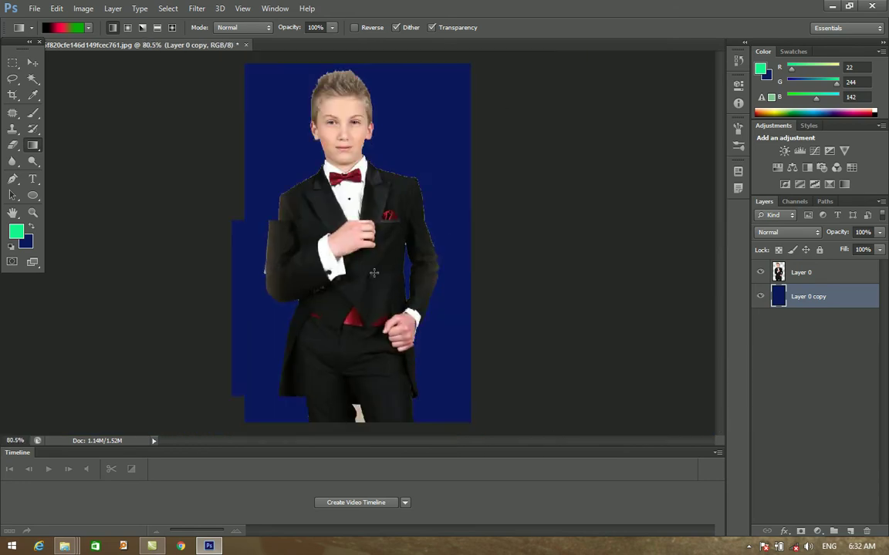
scroll(373, 273, up, 3)
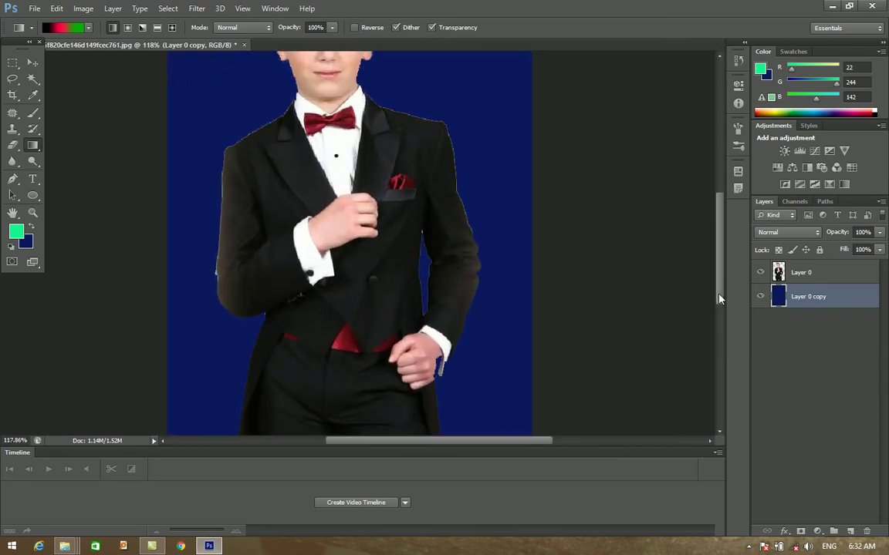
drag(718, 298, 712, 239)
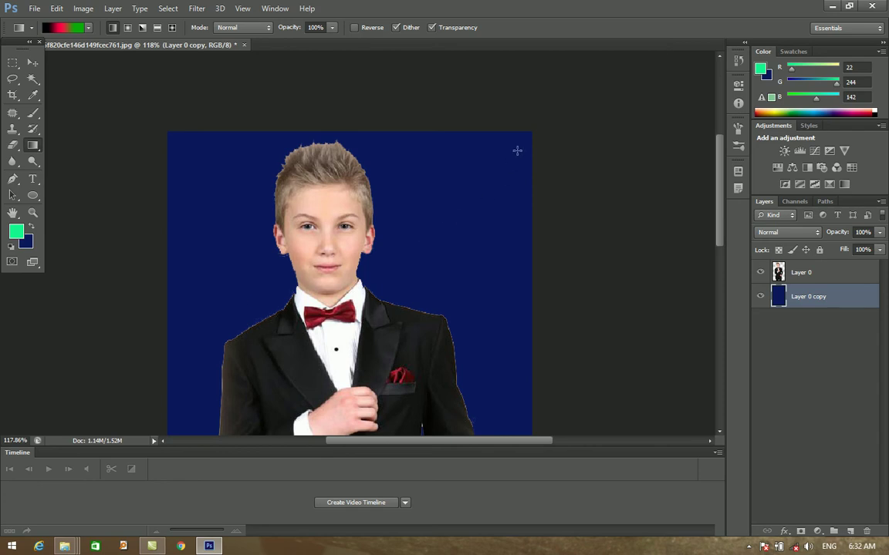
drag(517, 150, 146, 434)
scroll(206, 378, down, 3)
scroll(207, 378, up, 1)
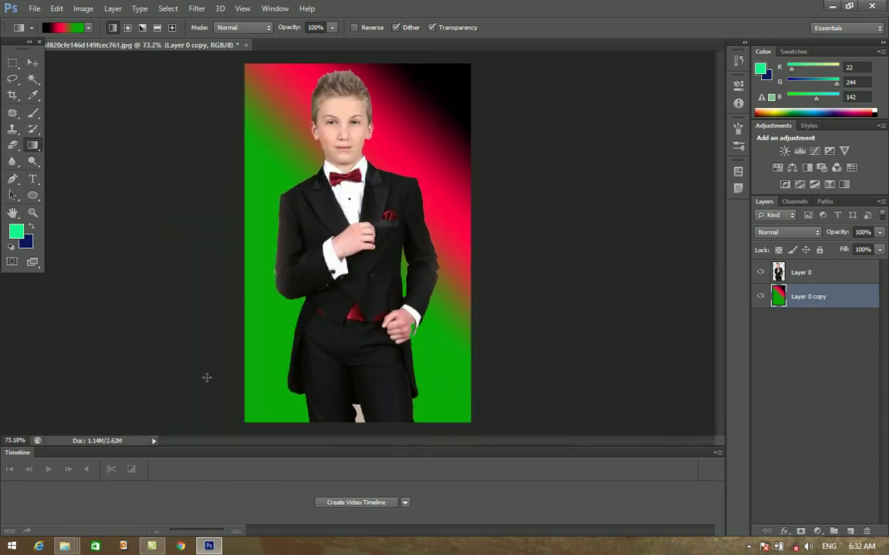
Redraw the black-red-green gradient on Layer 0 copy at a flatter angle, starting at mid-height on the photo's right side
scroll(206, 378, up, 4)
scroll(206, 378, down, 6)
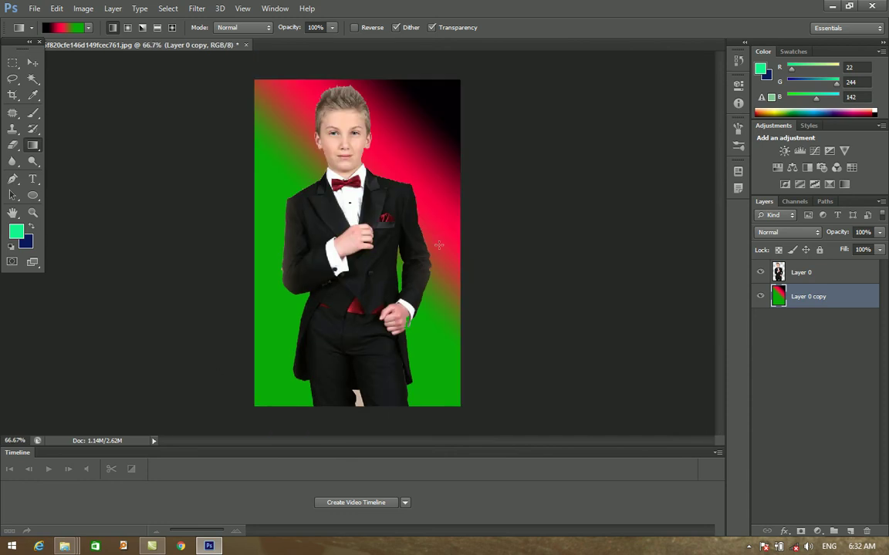
drag(453, 229, 238, 330)
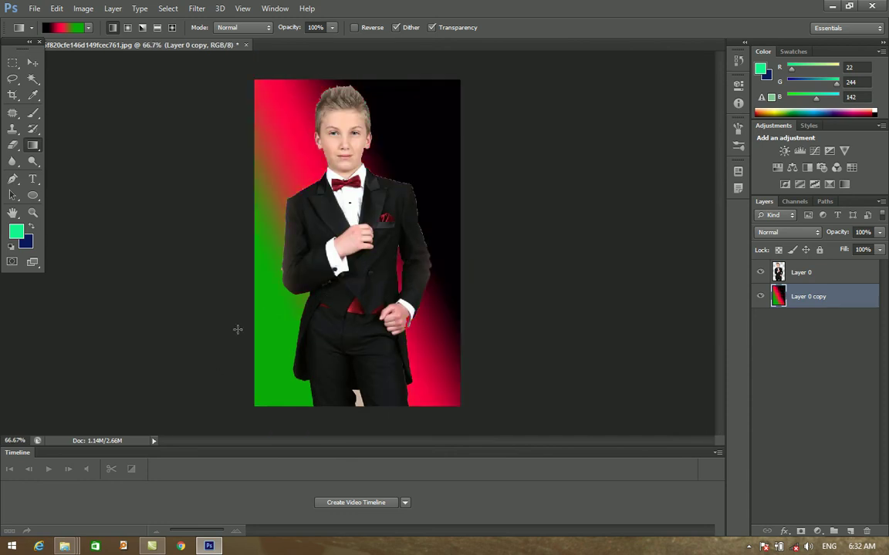
Choose the orange-yellow-orange gradient preset and apply it diagonally across Layer 0 copy
click(87, 28)
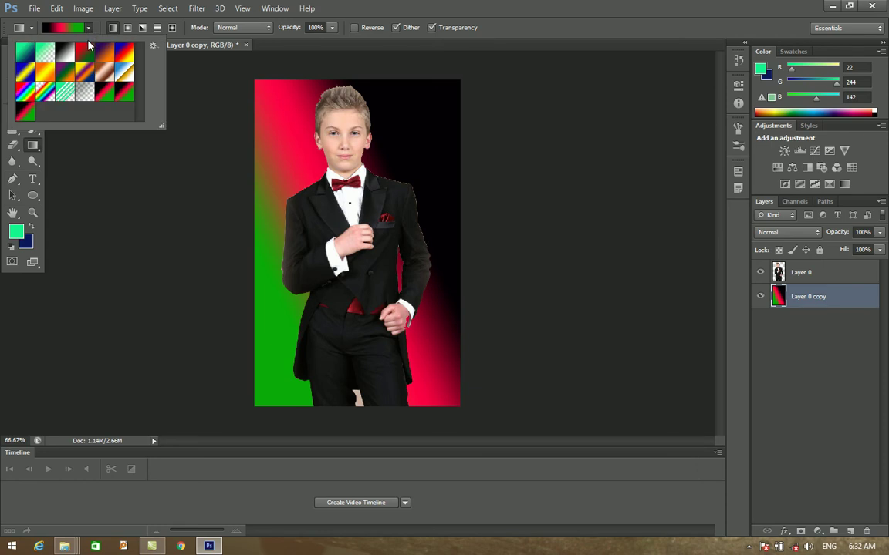
click(44, 68)
drag(396, 113, 265, 309)
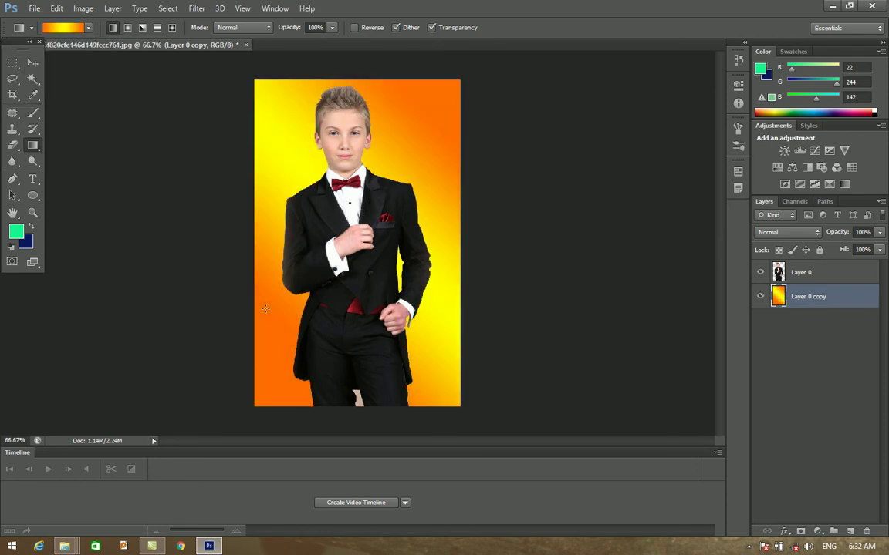
Choose the Spectrum gradient preset and apply it to Layer 0 copy in two diagonal directions and horizontally from left to right
click(87, 28)
click(22, 93)
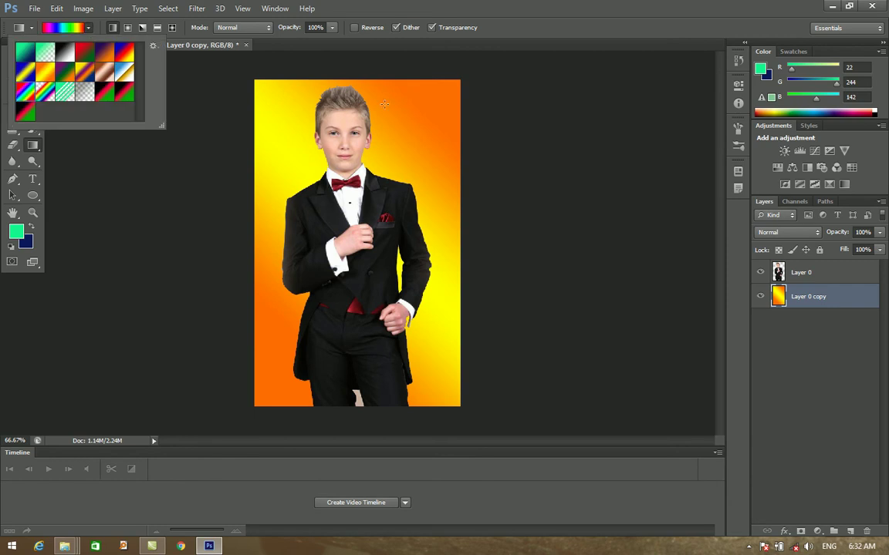
drag(422, 100, 285, 341)
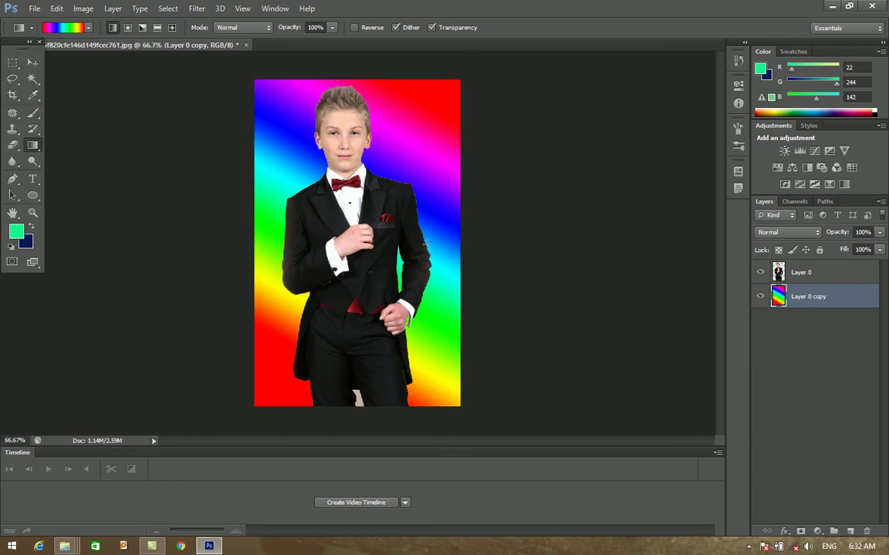
drag(400, 194, 258, 307)
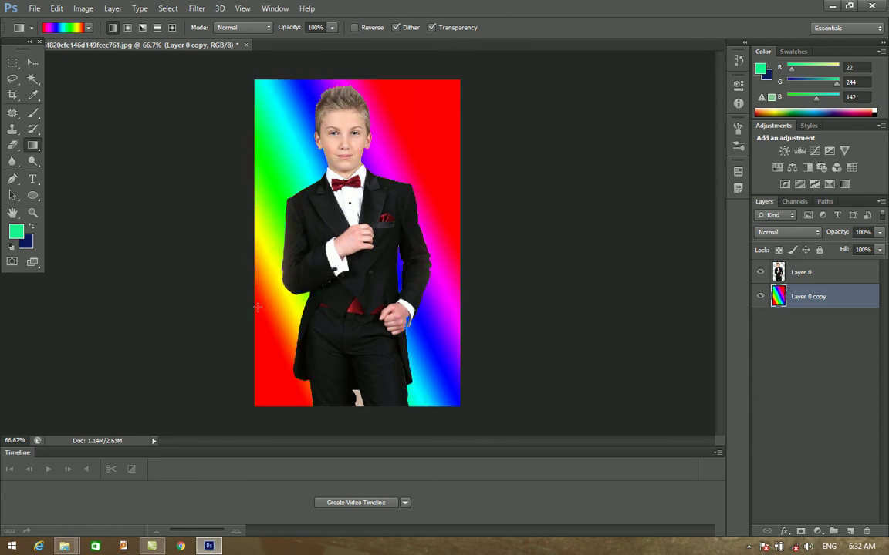
drag(295, 162, 430, 164)
Redraw the Spectrum background on Layer 0 copy as a radial gradient and as a reflected gradient
click(128, 28)
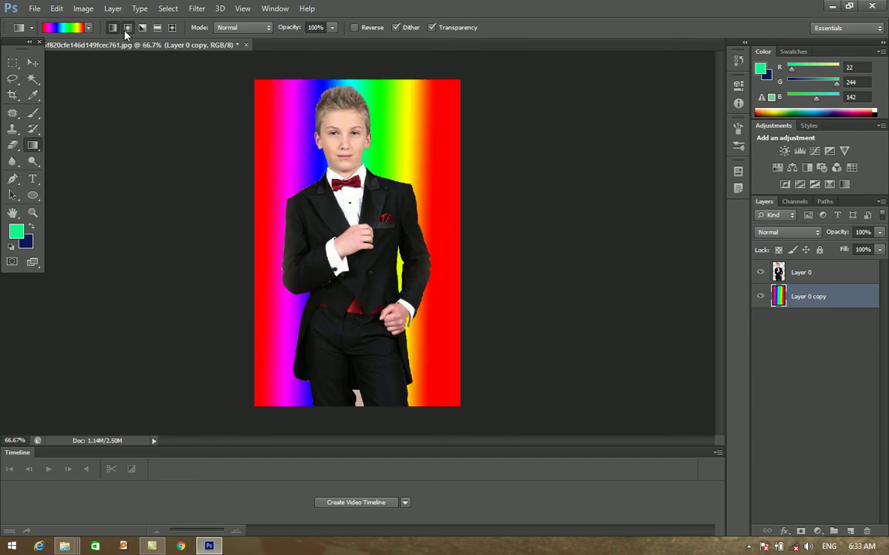
drag(278, 114, 366, 235)
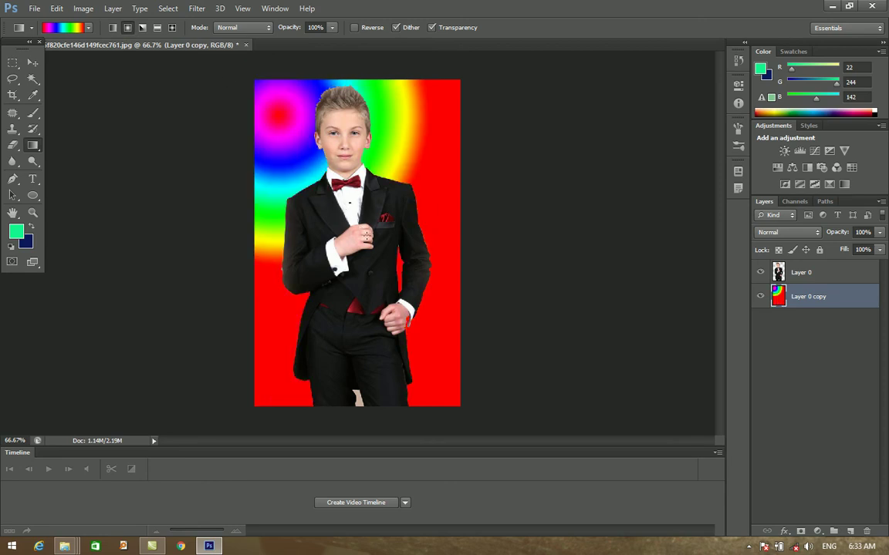
click(156, 28)
drag(395, 97, 264, 271)
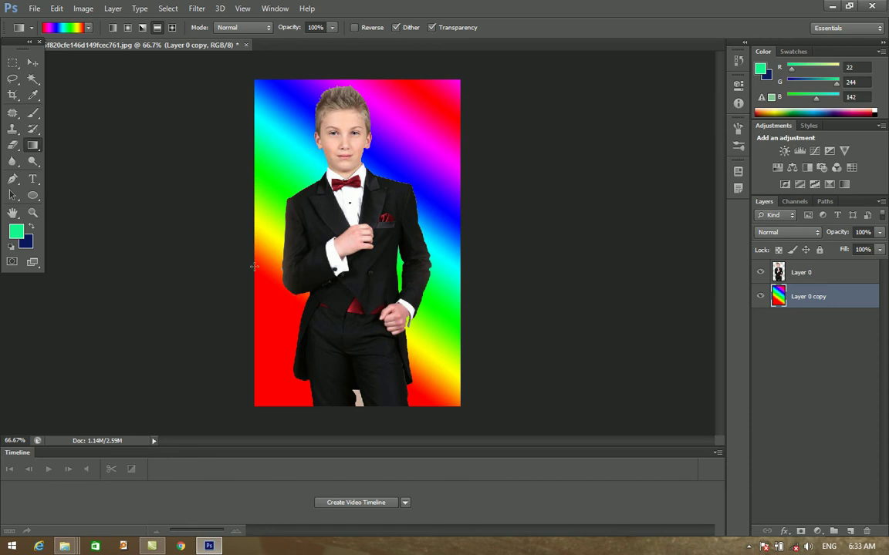
Switch to the diamond gradient style and redraw the Spectrum background, ending with its center near the upper right of Layer 0 copy
click(171, 27)
drag(429, 159, 302, 328)
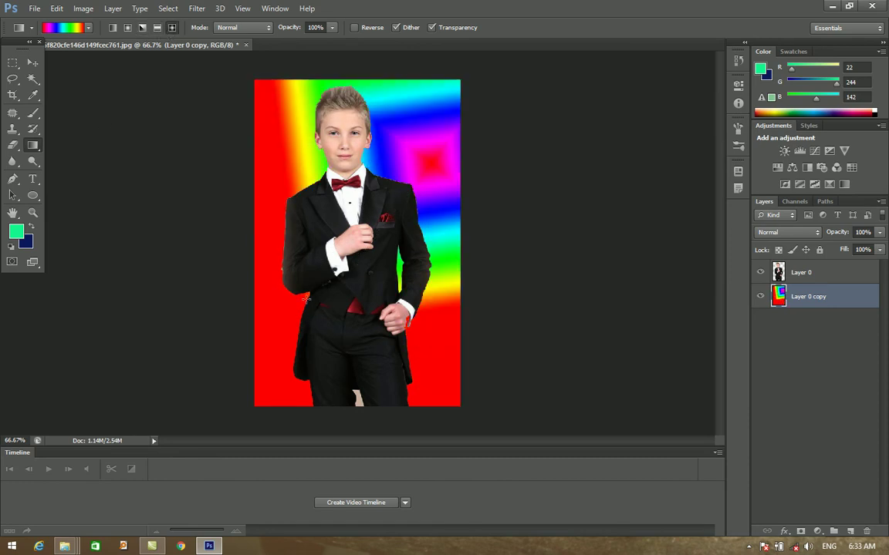
drag(261, 200, 380, 321)
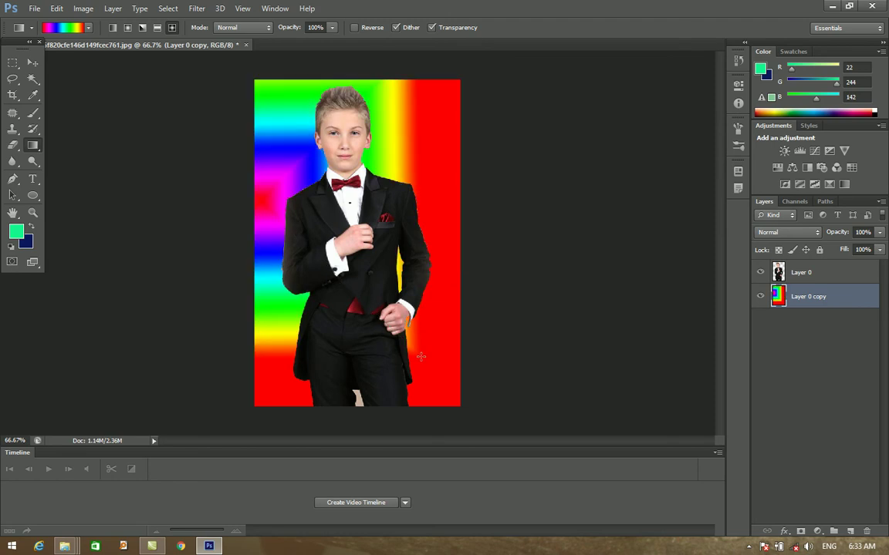
drag(438, 141, 267, 314)
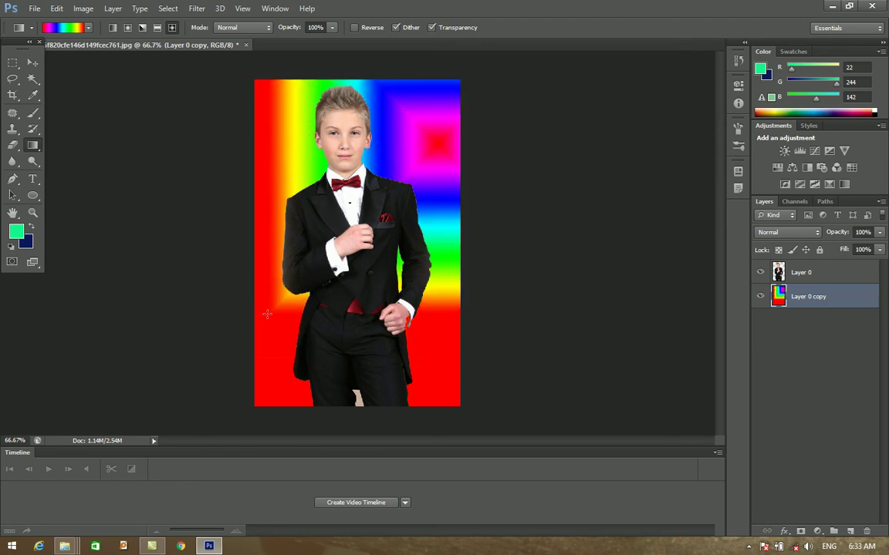
Load the custom black-red-green preset in the Gradient Editor and accept 080808 as the color of its black stop
click(59, 30)
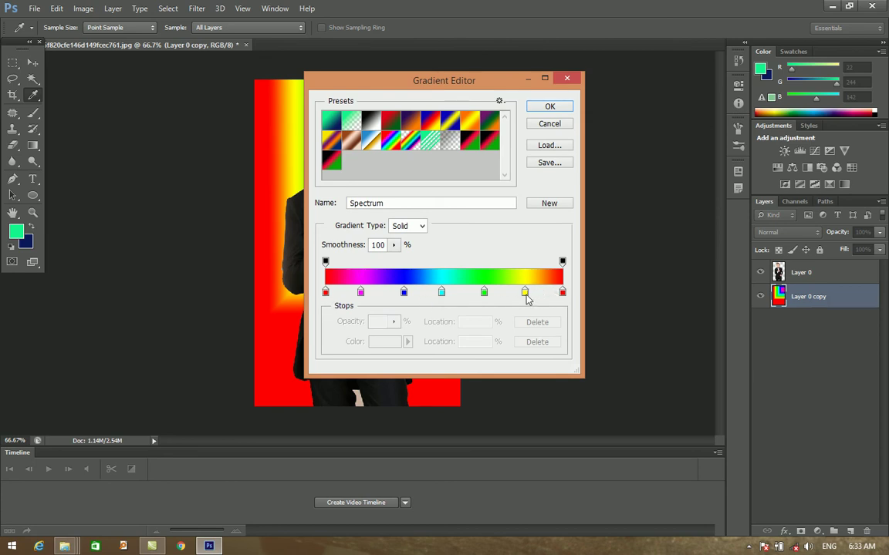
click(473, 148)
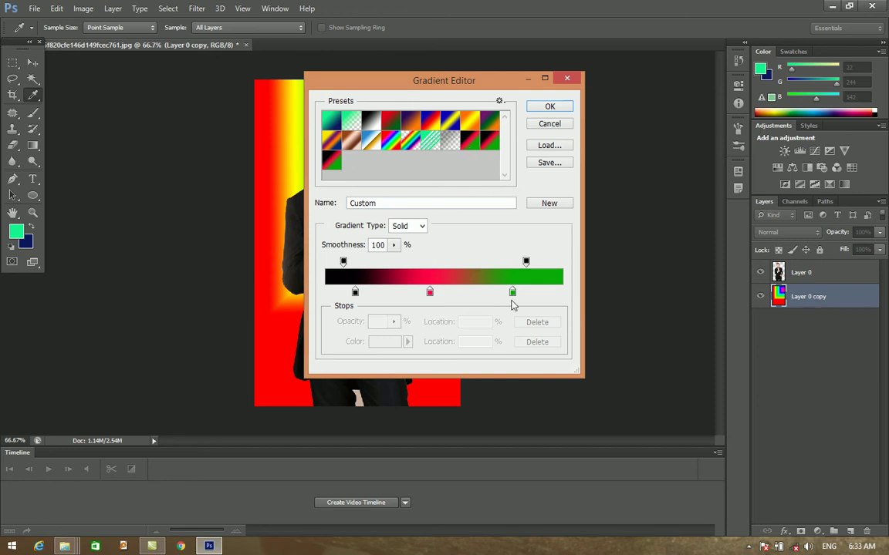
click(355, 292)
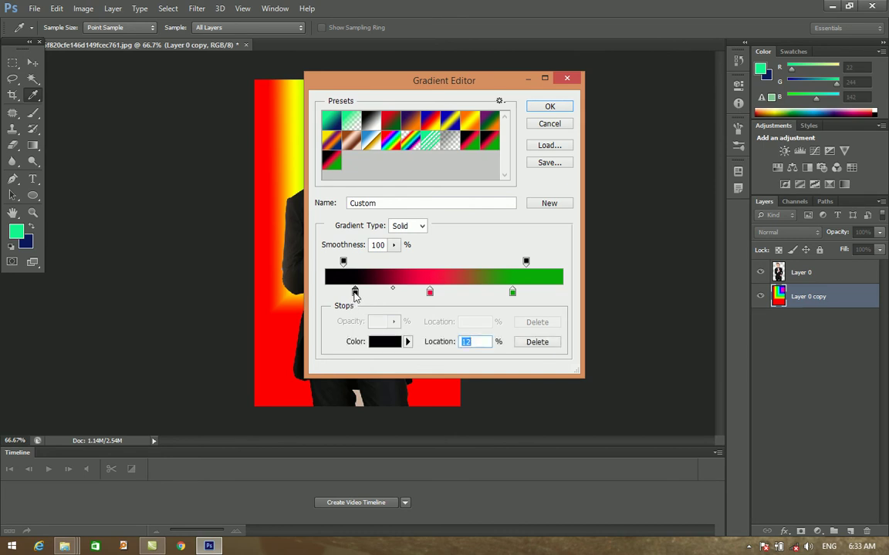
click(408, 342)
click(390, 343)
click(387, 347)
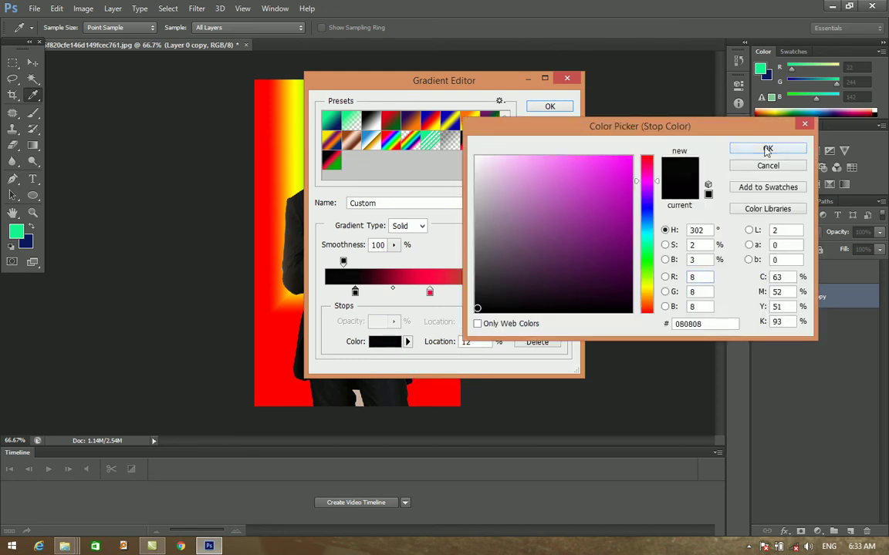
click(739, 147)
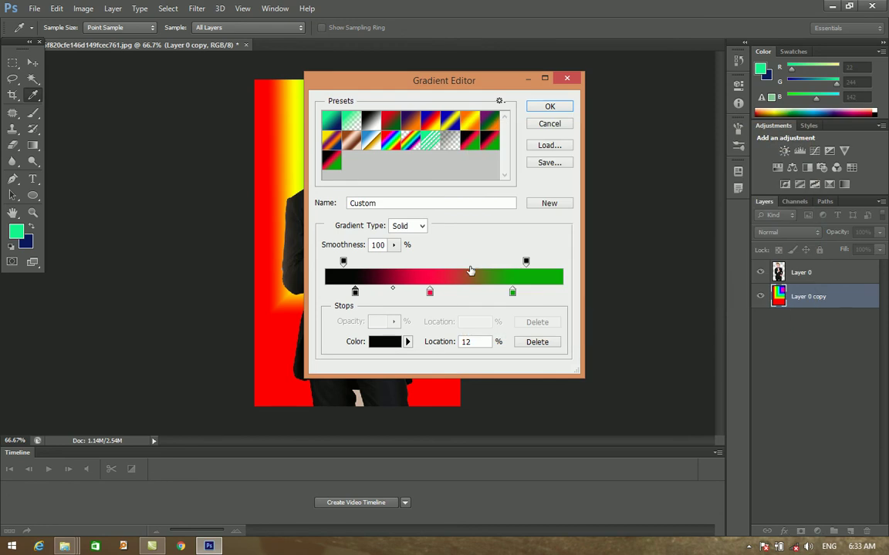
Change the black color stop of the custom gradient to magenta f71ef0
click(380, 344)
click(615, 159)
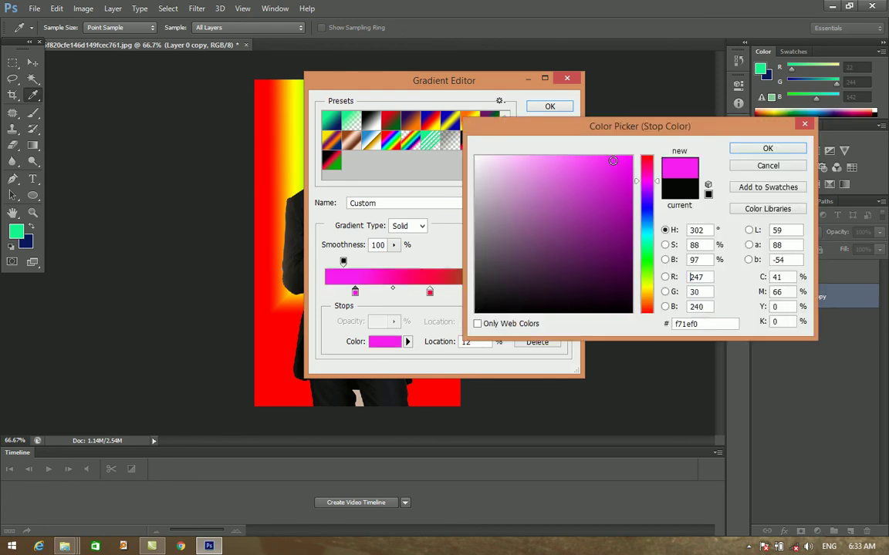
click(744, 148)
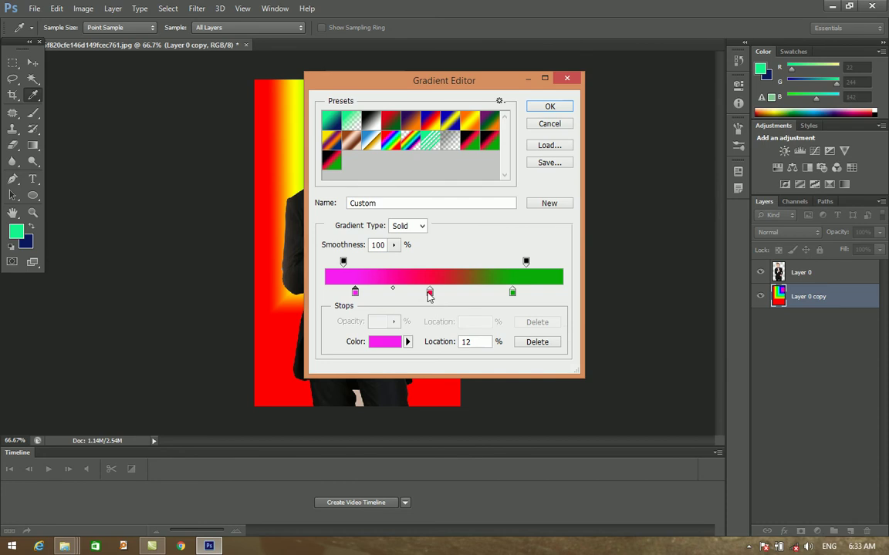
Change the red middle color stop of the custom gradient to bright green 03fd1b
click(430, 293)
click(384, 345)
click(648, 250)
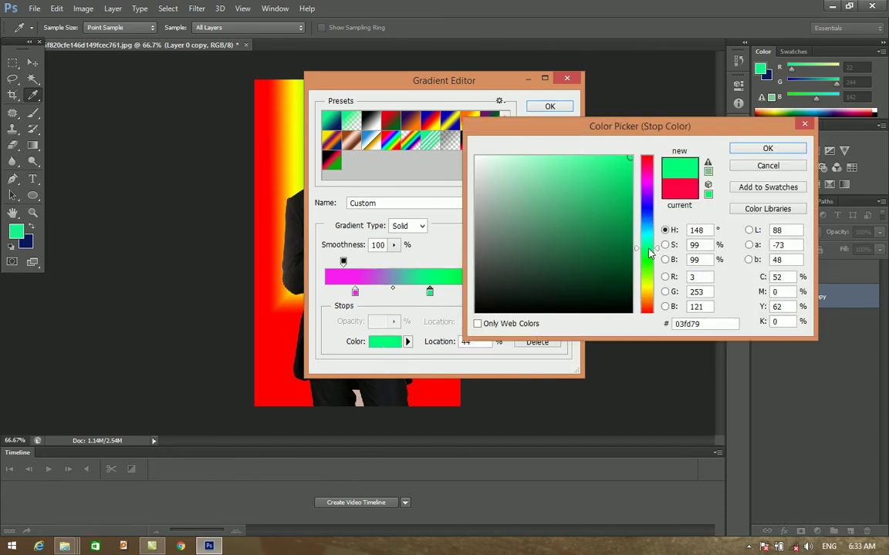
click(648, 258)
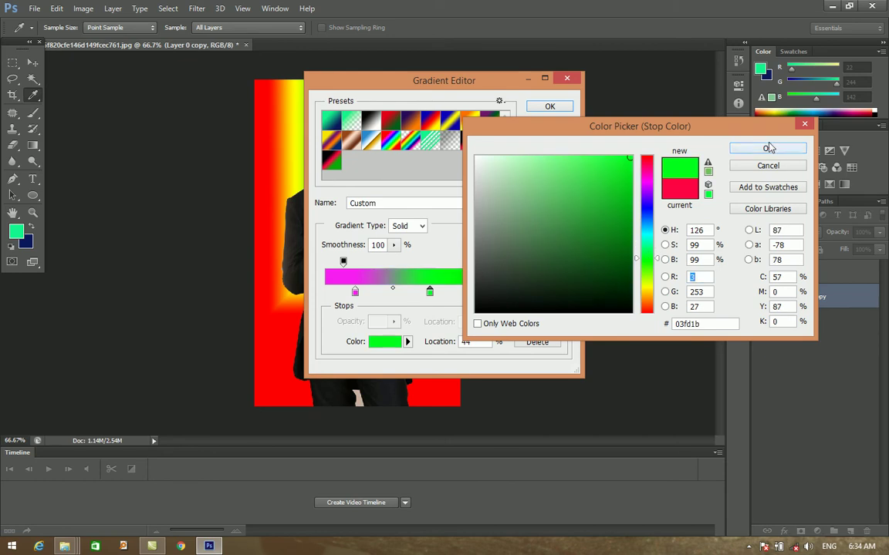
key(Return)
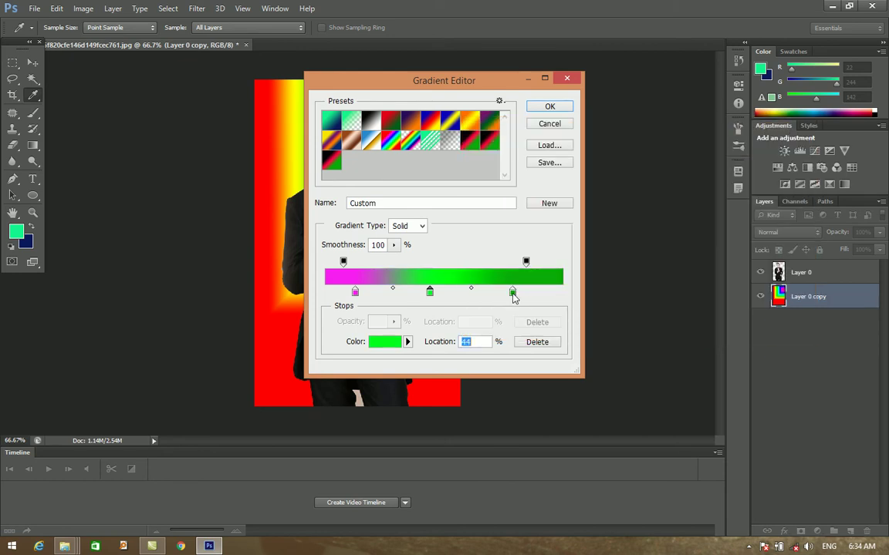
Change the dark green color stop of the custom gradient to violet d207f7
click(393, 342)
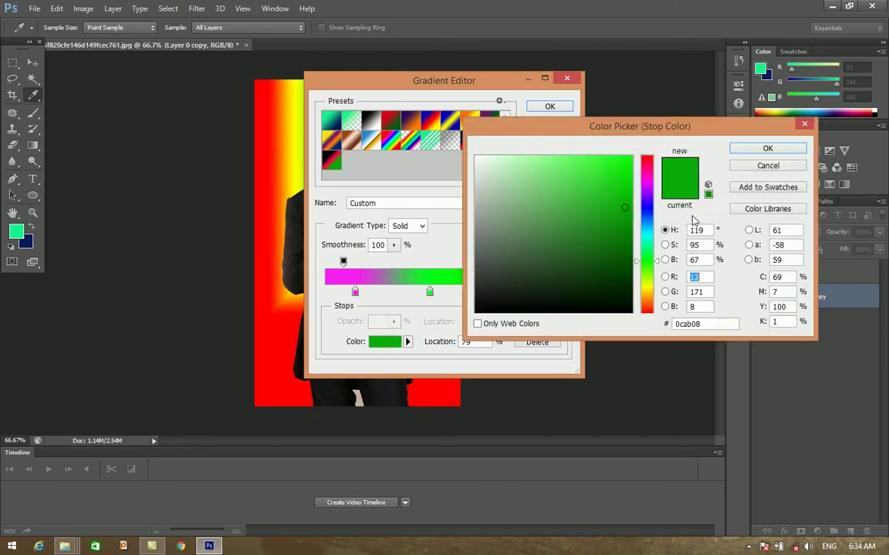
drag(648, 259, 651, 192)
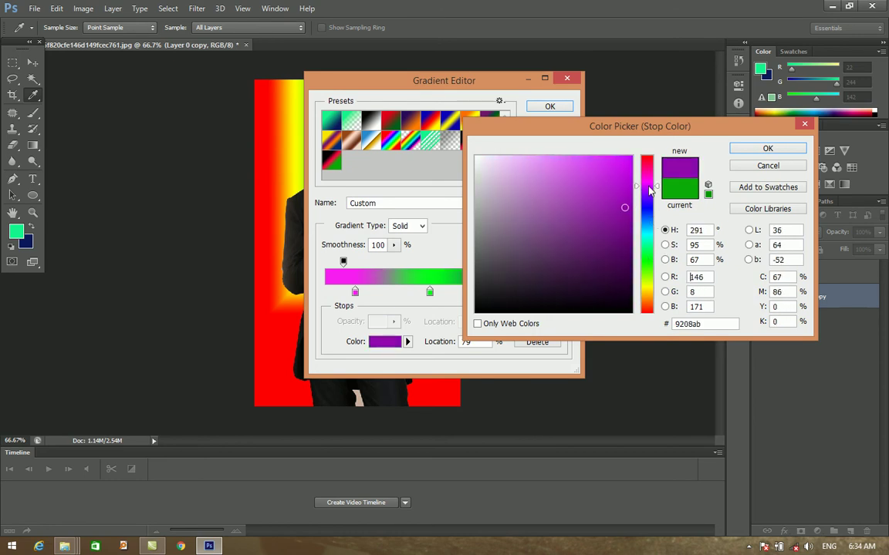
click(627, 160)
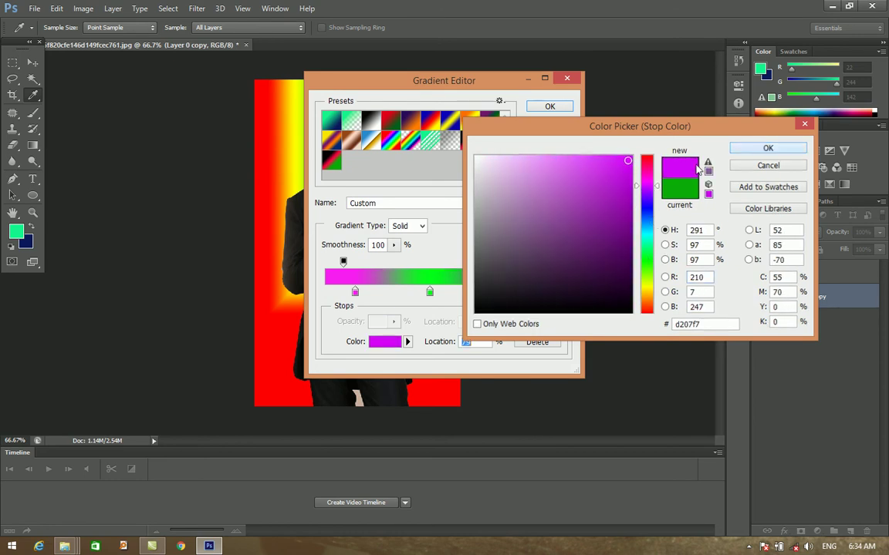
key(Return)
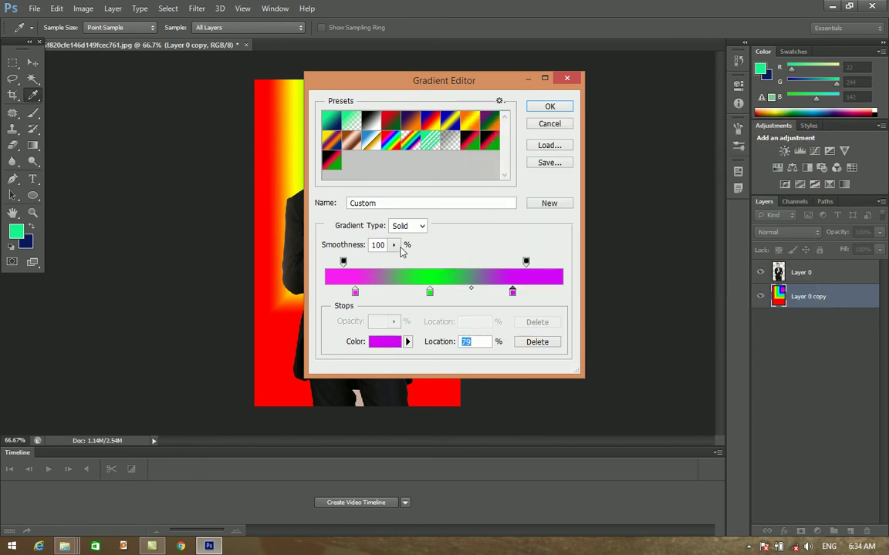
click(353, 291)
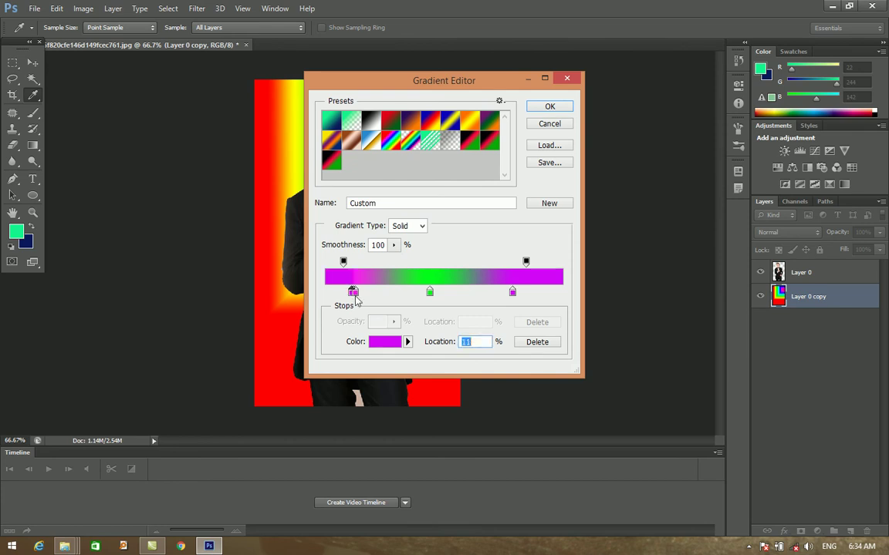
click(383, 341)
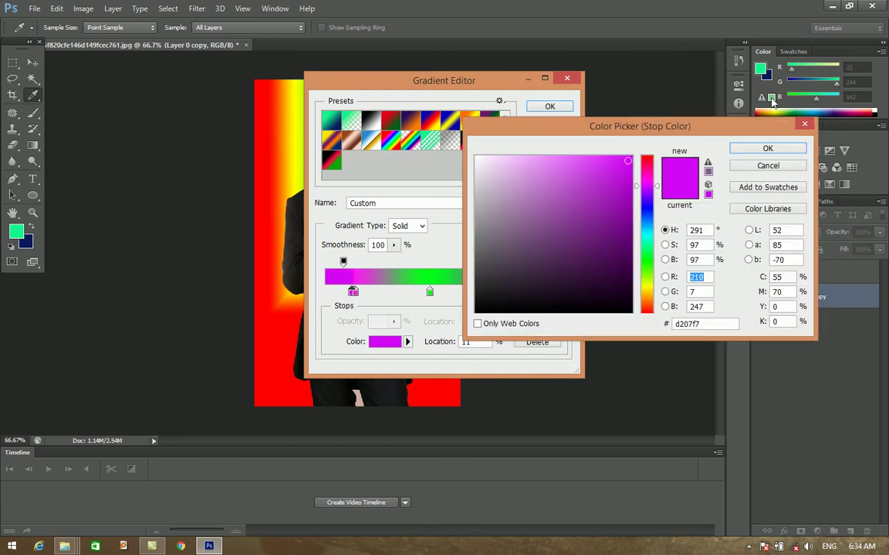
key(Return)
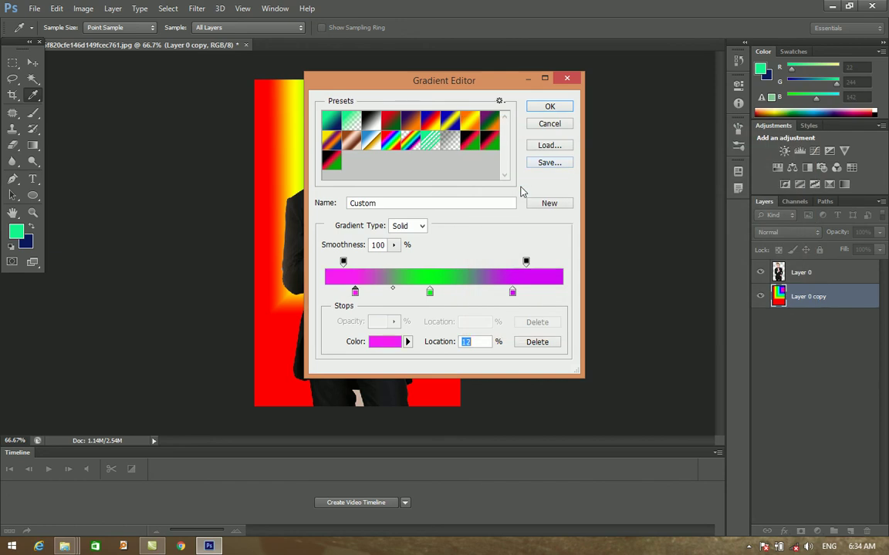
Change the magenta color stop of the custom gradient to yellow f7ef1e
drag(352, 292, 354, 292)
click(386, 342)
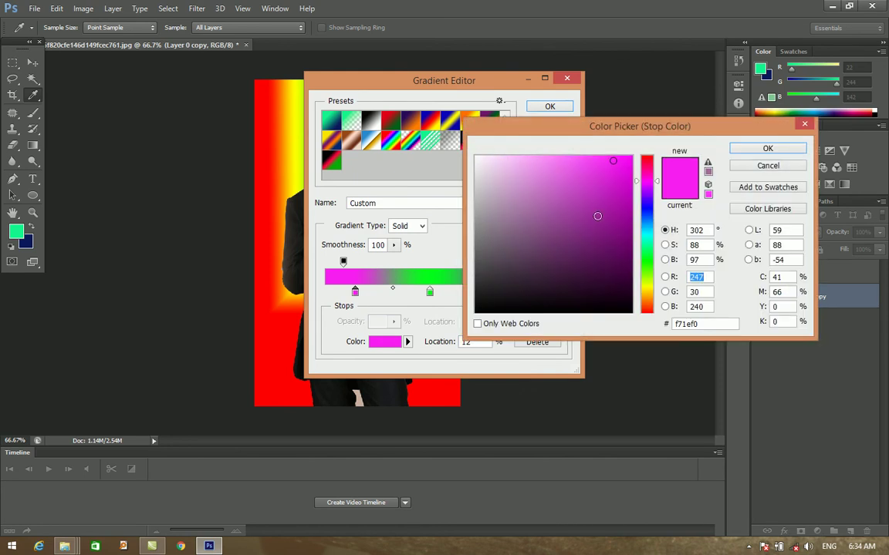
click(647, 288)
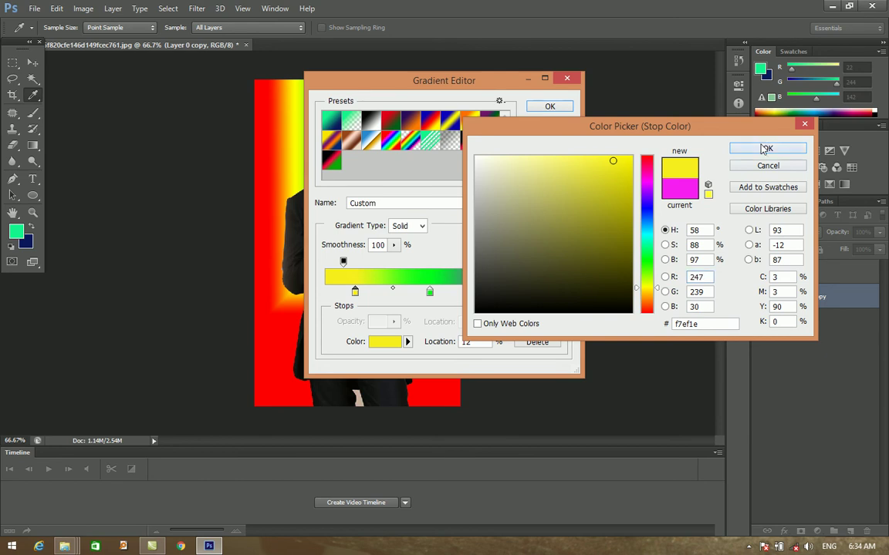
click(766, 148)
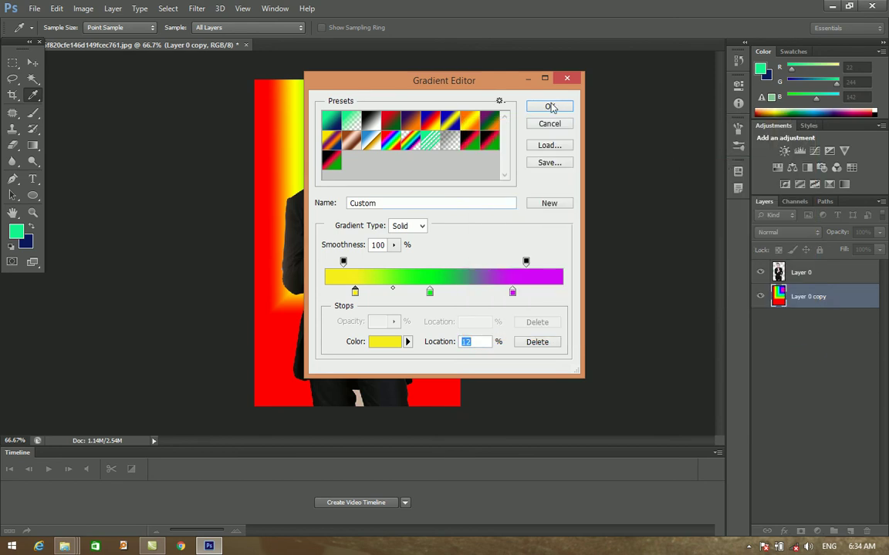
Add the yellow-green-violet gradient as a new preset named Custom and close the Gradient Editor
click(545, 163)
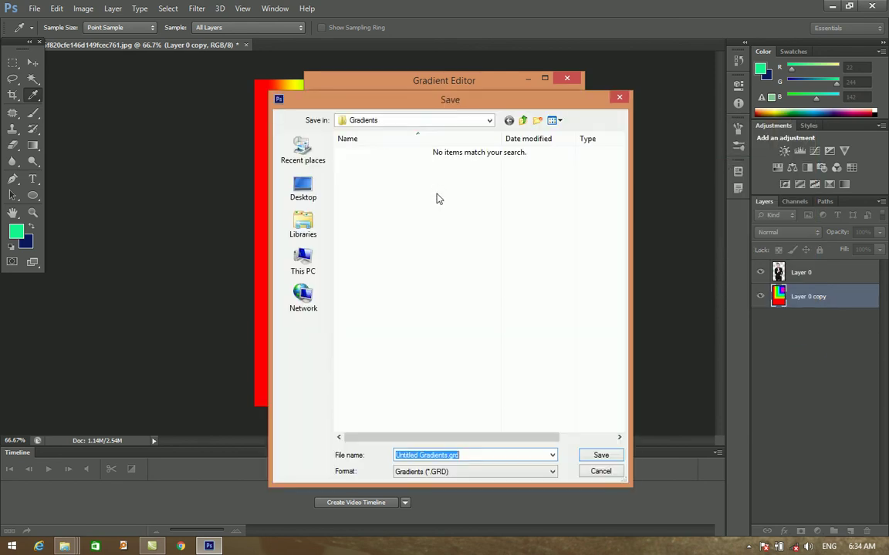
click(618, 97)
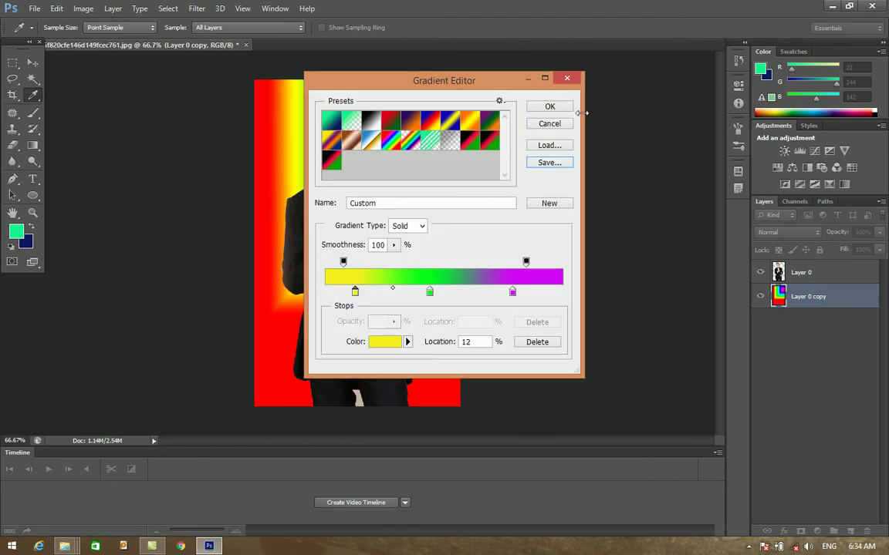
click(547, 202)
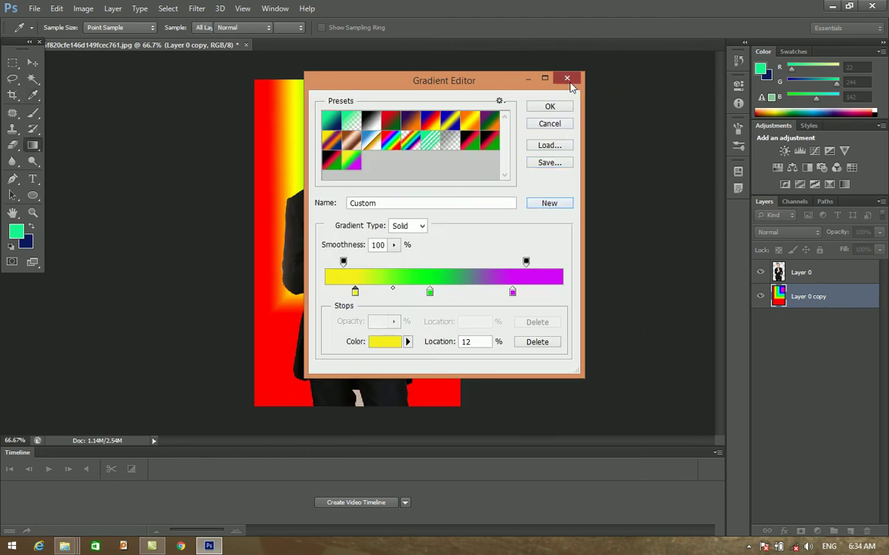
click(568, 78)
Choose the new yellow-green-violet preset and redraw the diamond background on Layer 0 copy several times, ending with its center near the layer's left edge
click(88, 28)
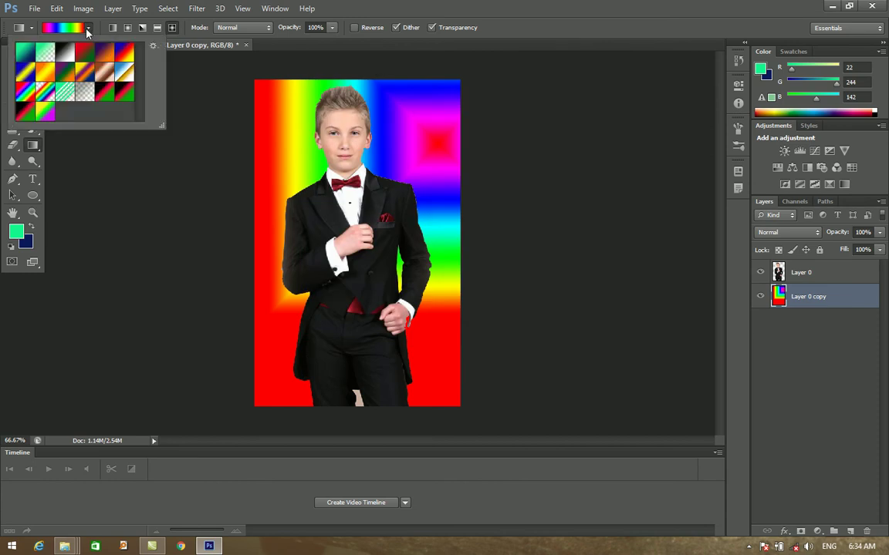
click(45, 112)
drag(433, 118, 243, 253)
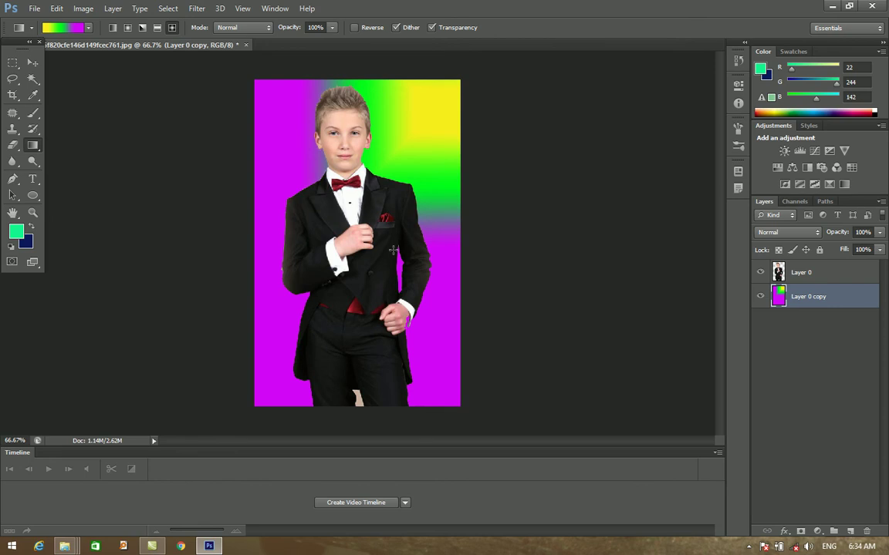
drag(422, 174, 275, 291)
drag(241, 231, 384, 234)
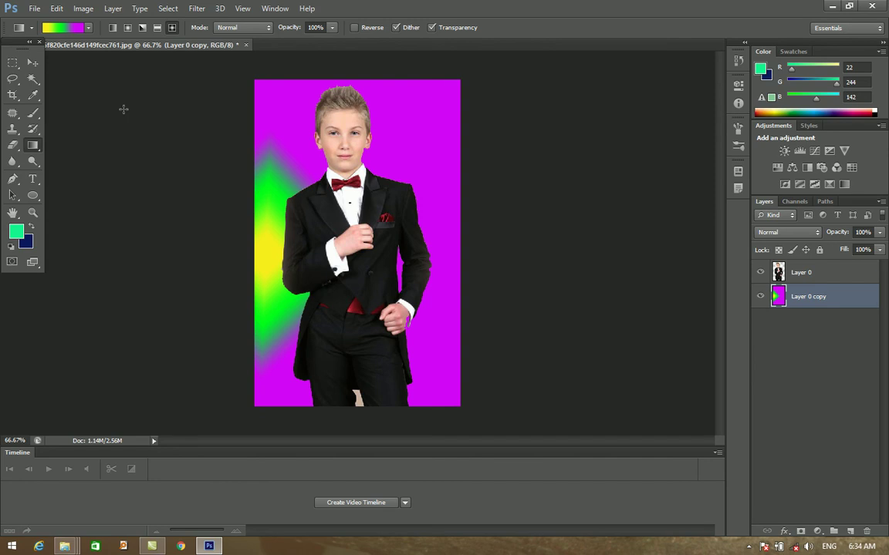
Create a white Letter-size document named Back Round Color, 8.5 x 11 inches at 300 pixels/inch in RGB Color
key(ctrl+n)
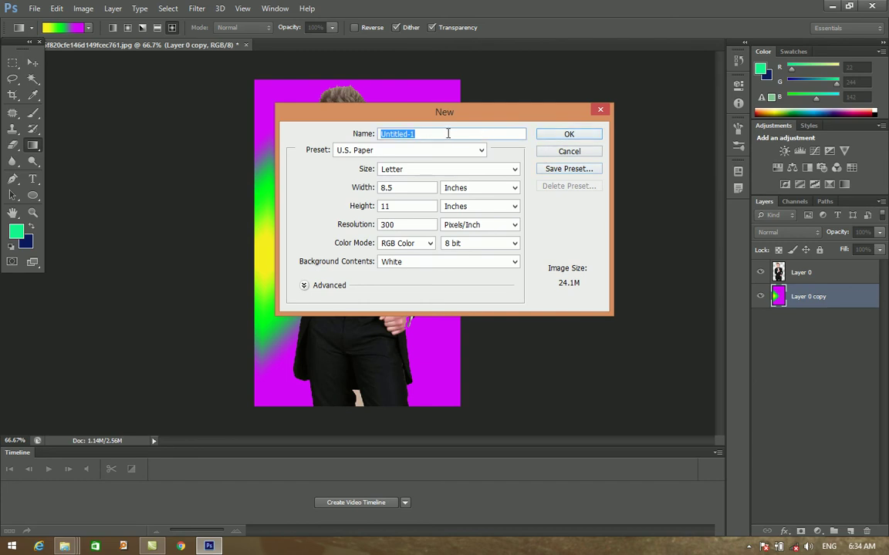
text(Back Round Color)
click(574, 135)
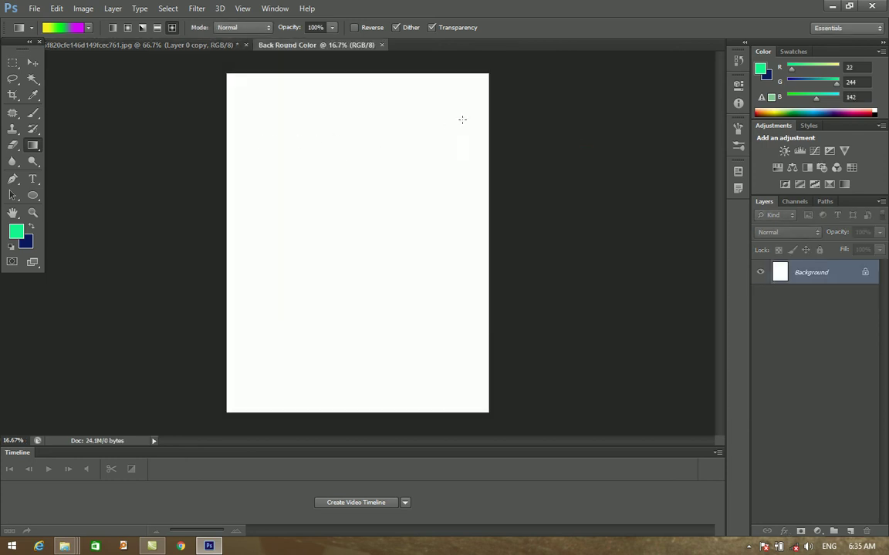
Try yellow-green-violet diamond gradients on the blank Background, replacing them with a black-red-green diamond centered near its upper right
drag(455, 123, 289, 296)
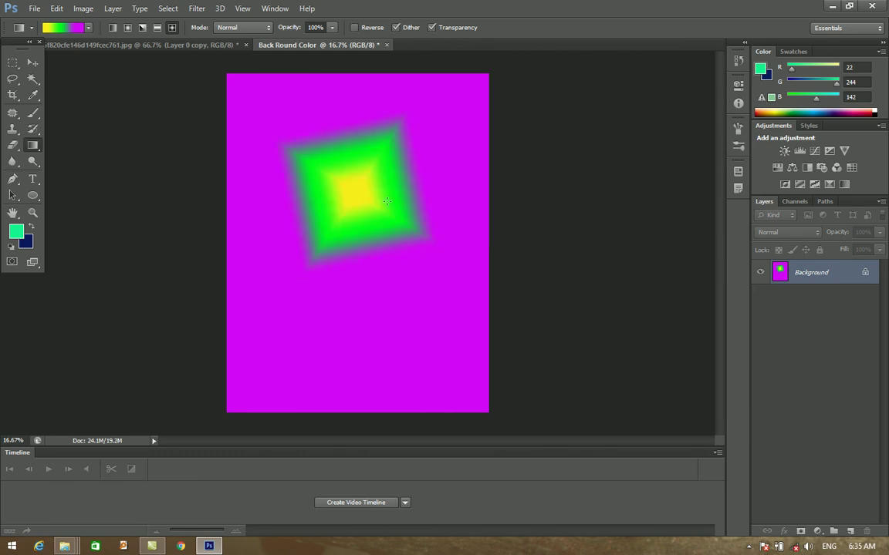
drag(282, 376, 276, 384)
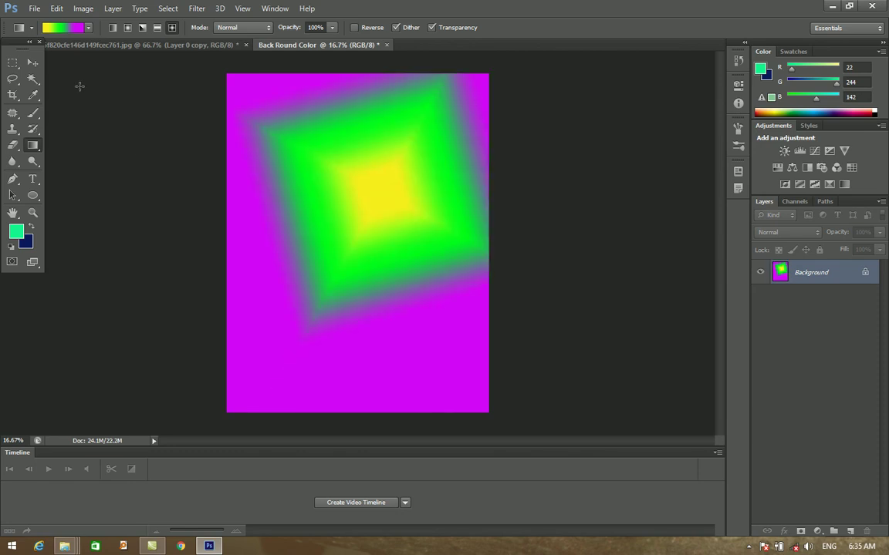
click(88, 27)
click(116, 94)
drag(400, 153, 260, 265)
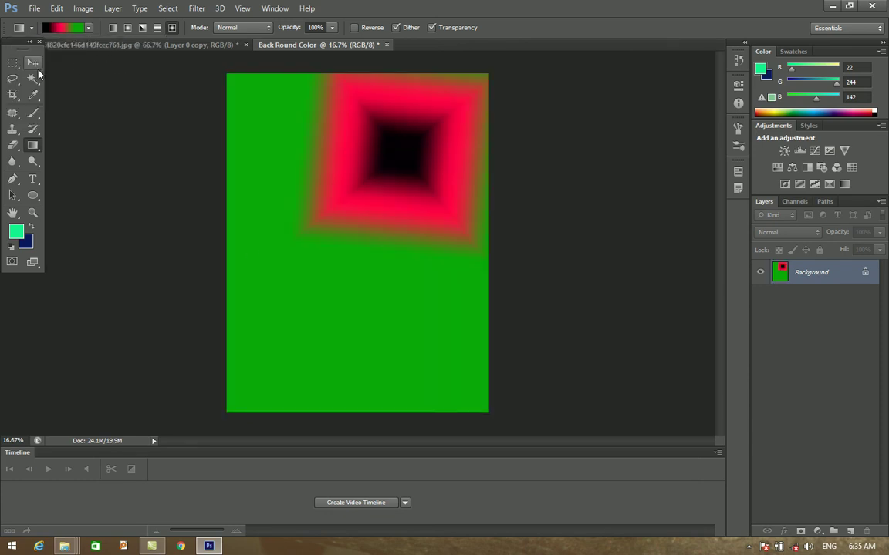
Copy the boy's cutout on Layer 0 from the portrait document into the Back Round Color document
click(115, 44)
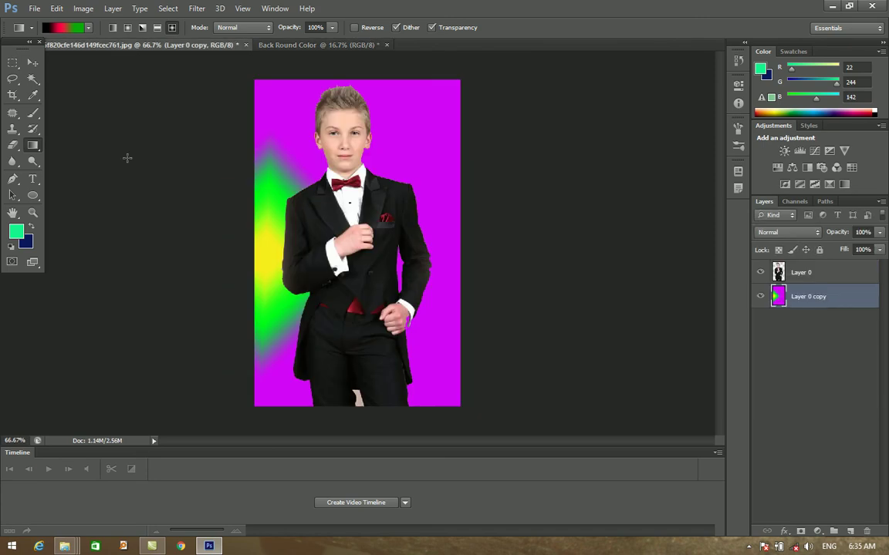
click(32, 64)
drag(344, 244, 291, 217)
click(821, 274)
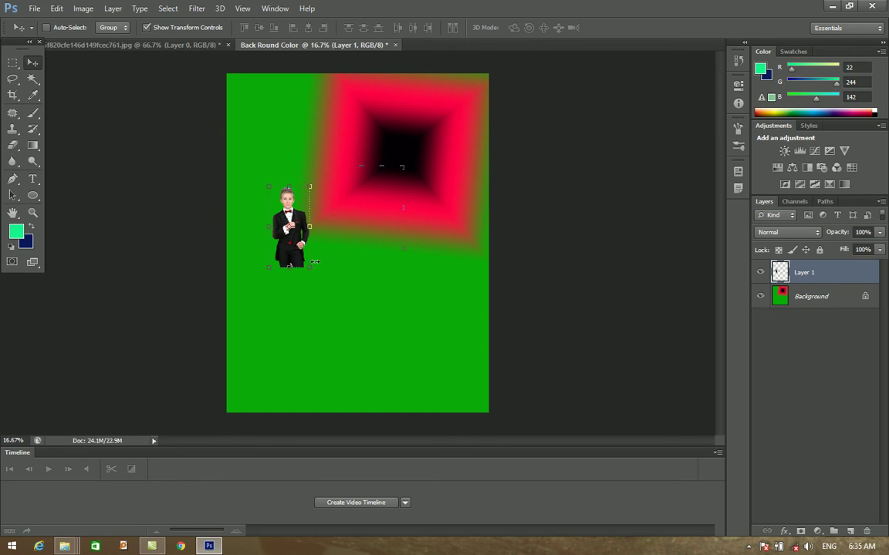
Scale the boy's cutout on Layer 1 to about 285% and place it along the lower edge of the page, left of center
drag(309, 267, 435, 394)
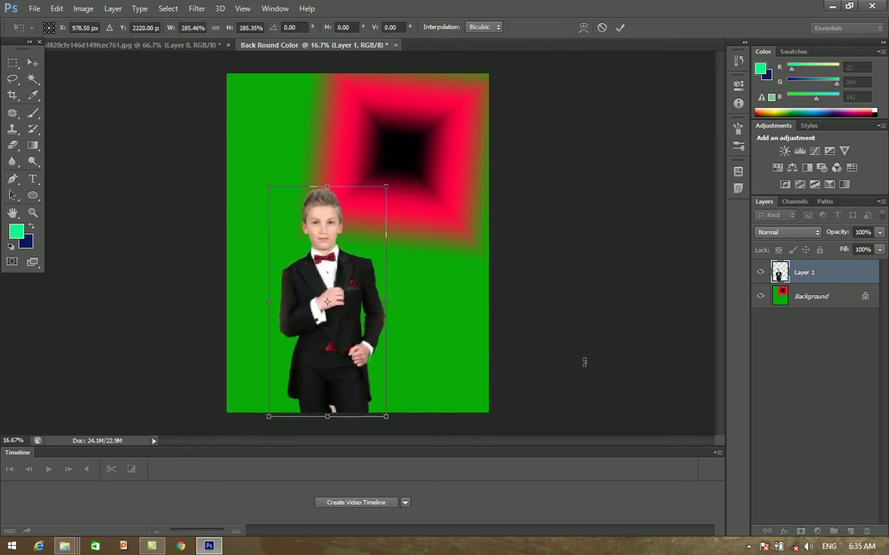
click(32, 65)
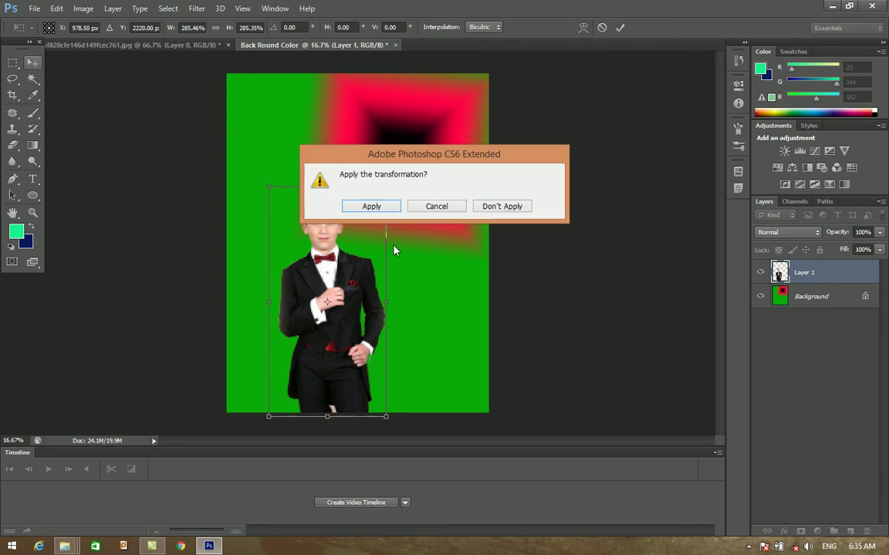
click(370, 207)
drag(309, 231, 346, 250)
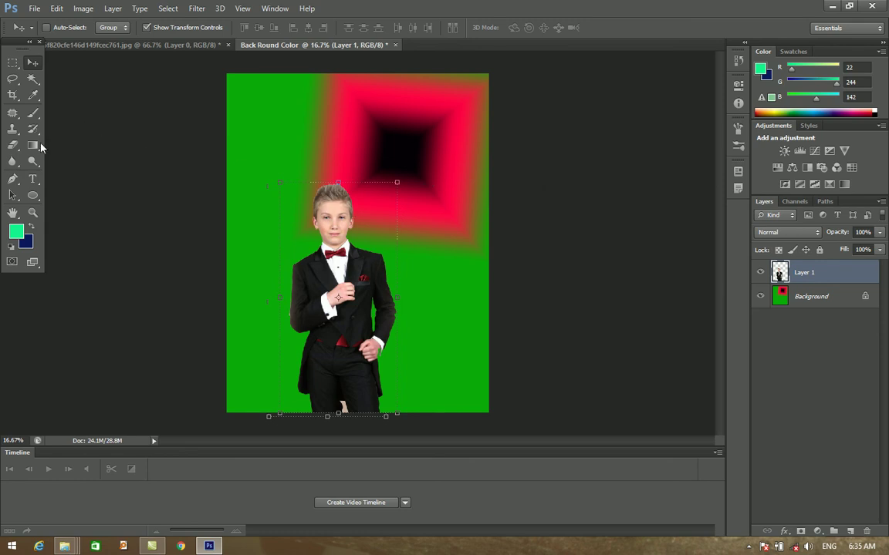
click(33, 145)
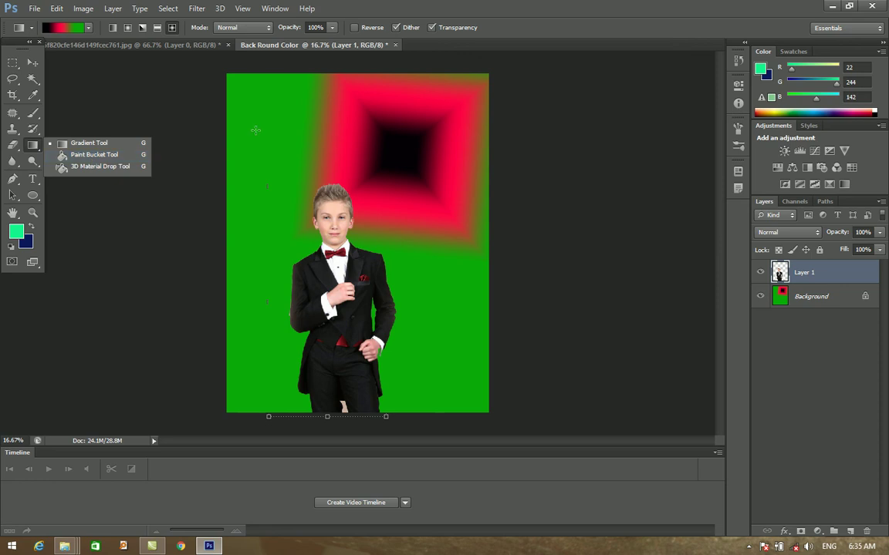
click(32, 62)
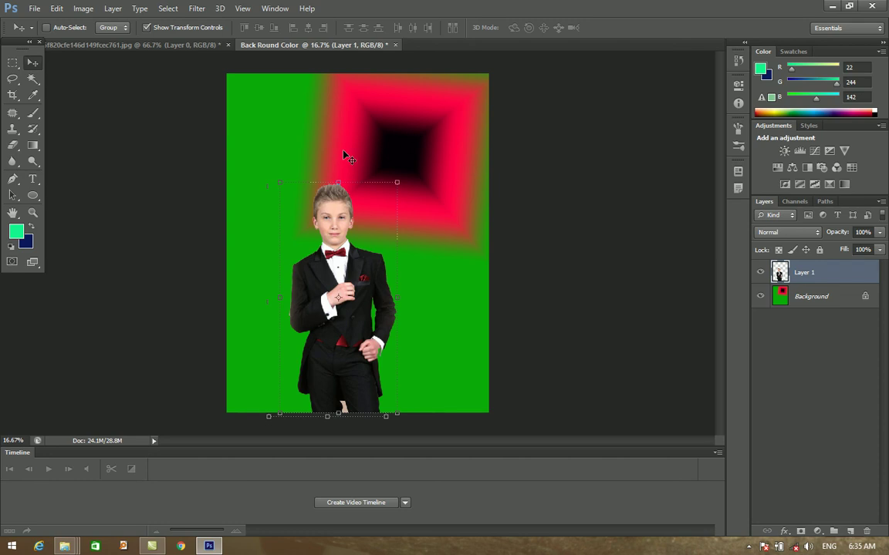
Close the Back Round Color document without saving its changes
click(395, 45)
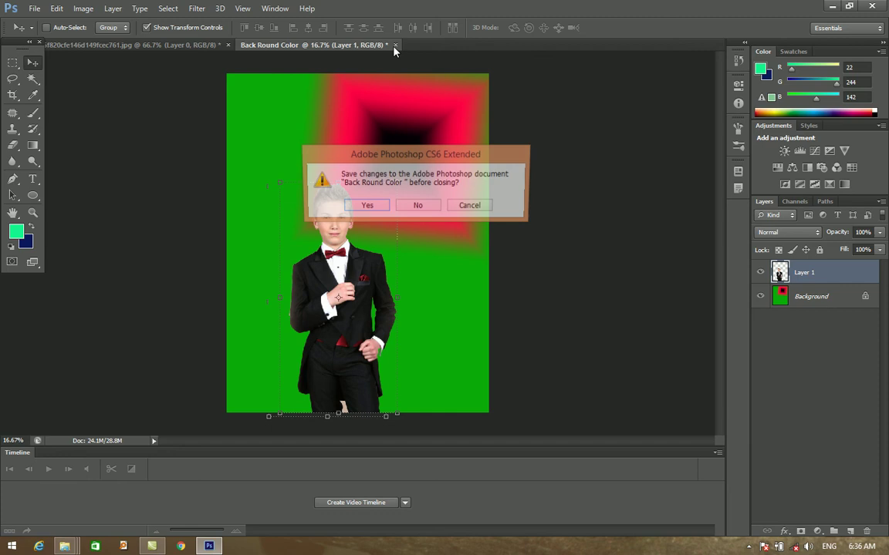
click(419, 207)
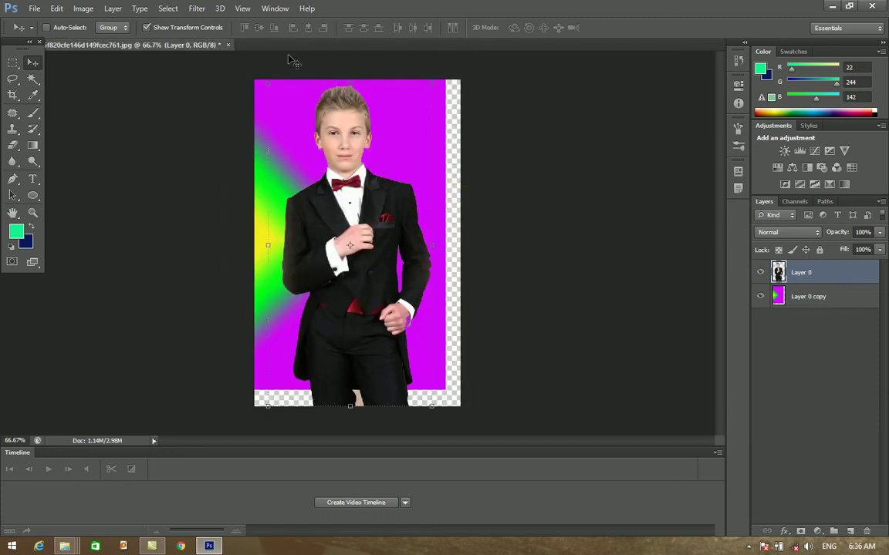
Close the portrait document without saving, and open men_white_1b978b8d-dbbf-4595-a4de-6c1d9d8d5dae.png from the shams folder on the Desktop
click(228, 45)
click(418, 207)
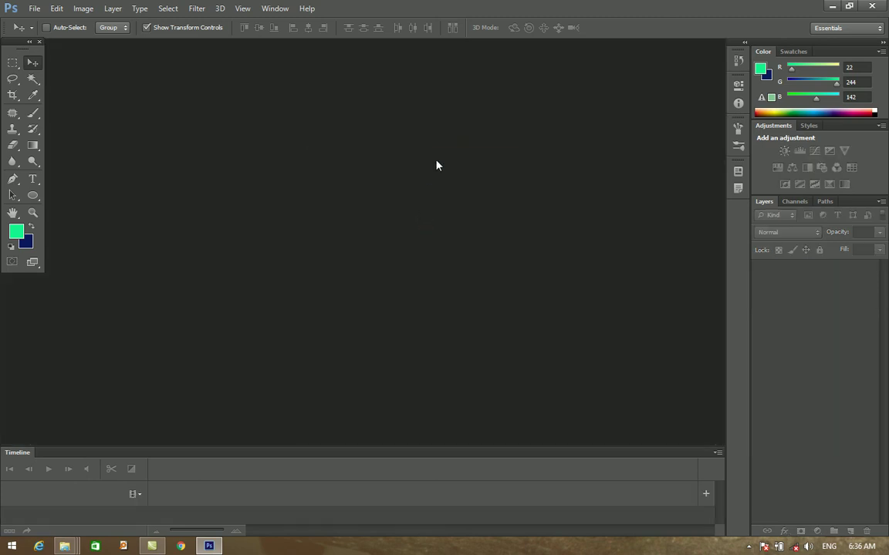
double_click(436, 165)
drag(613, 165, 611, 270)
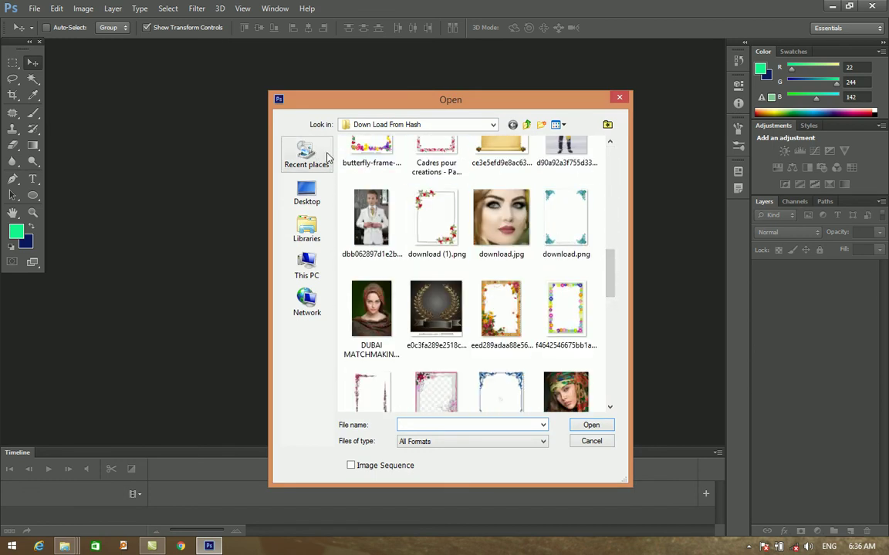
click(306, 194)
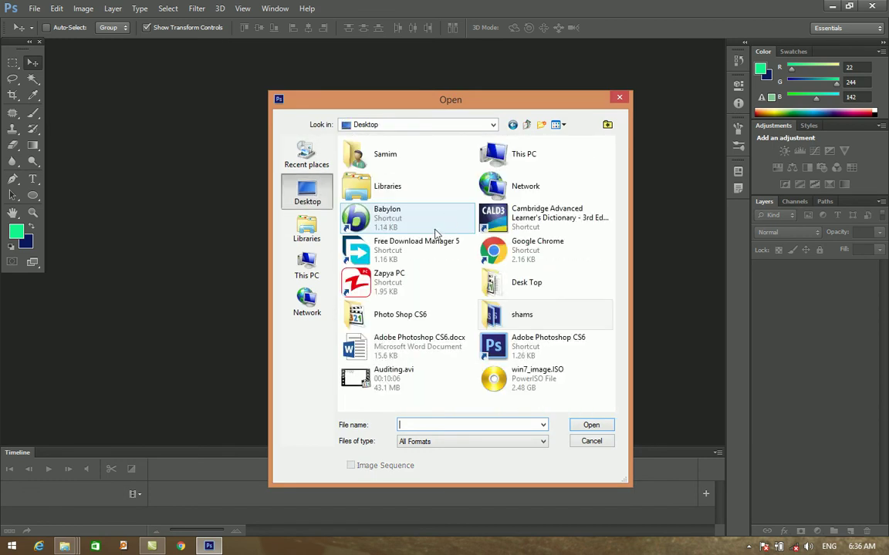
click(491, 316)
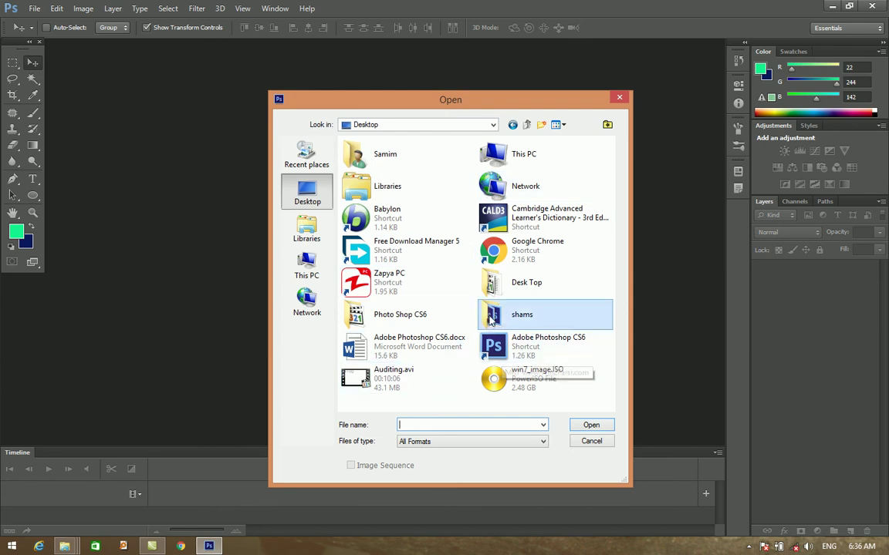
double_click(490, 318)
drag(608, 164, 598, 332)
click(565, 266)
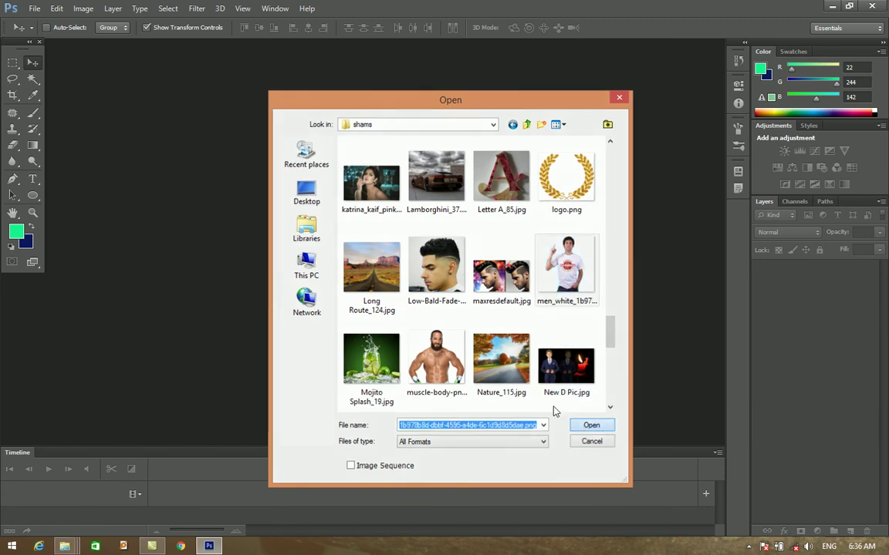
click(591, 425)
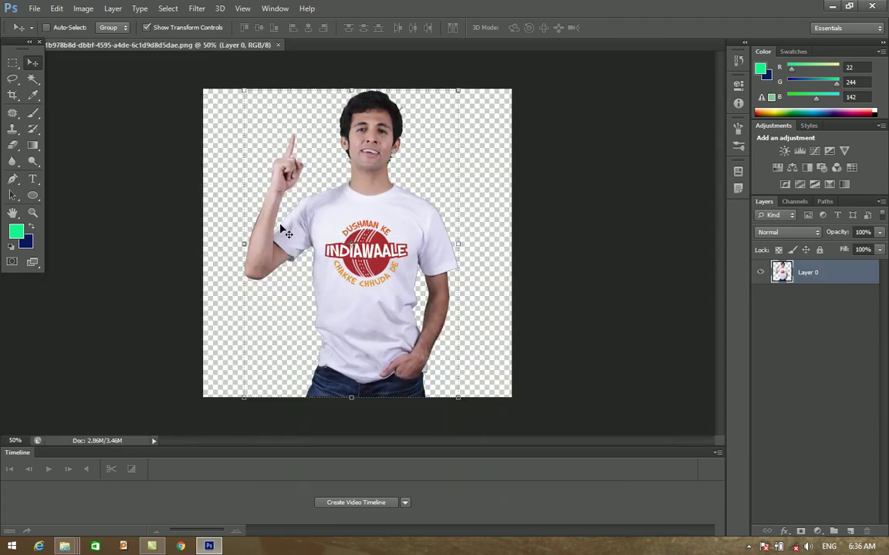
Fill the transparent backdrop around the man with the green foreground color using the Paint Bucket tool
key(alt)
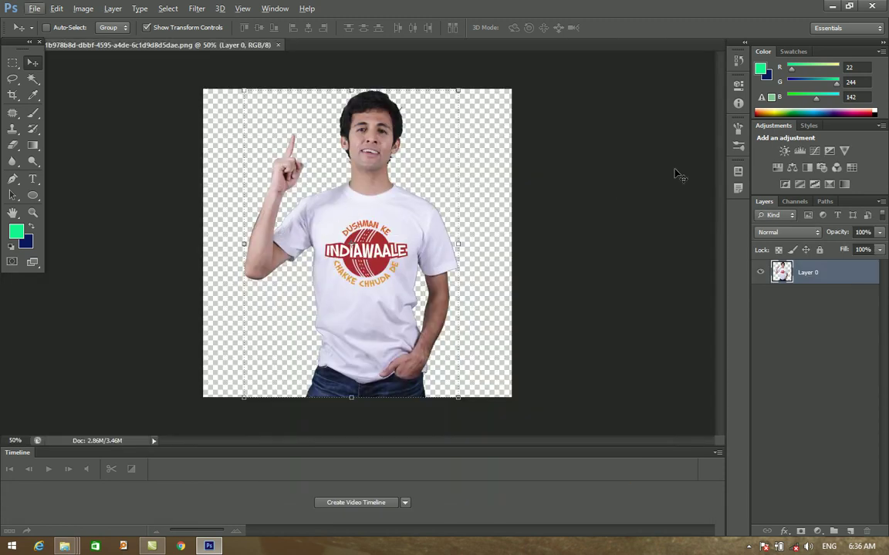
click(32, 145)
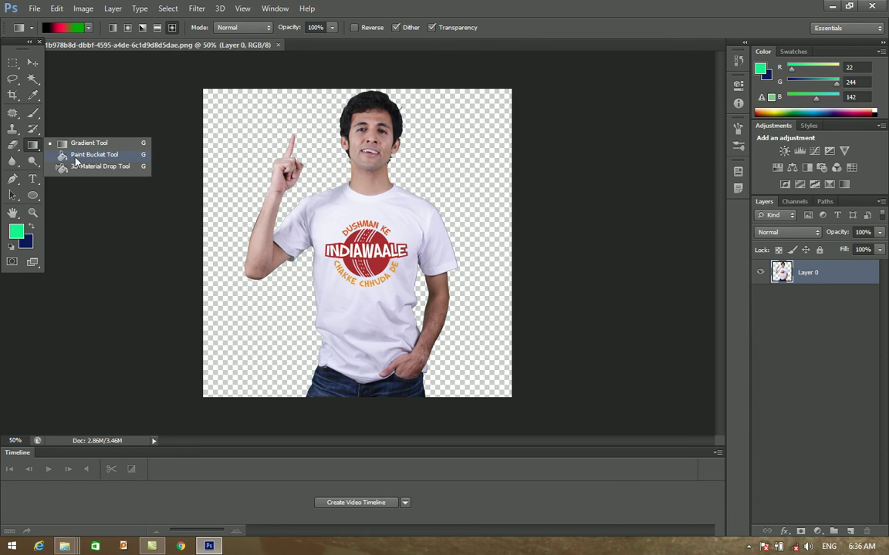
click(81, 155)
click(246, 132)
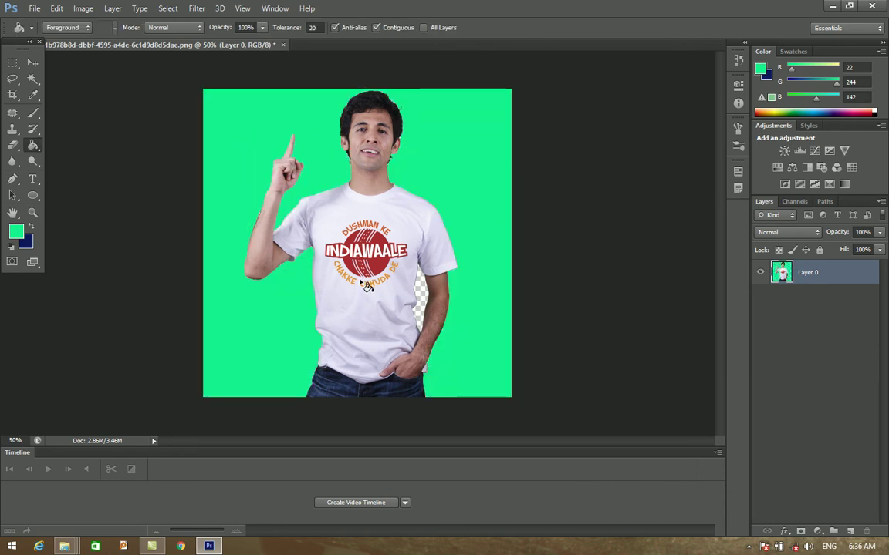
Fill the gap between the man's arm and shirt with green, using 82% opacity and a tolerance of 10
click(414, 300)
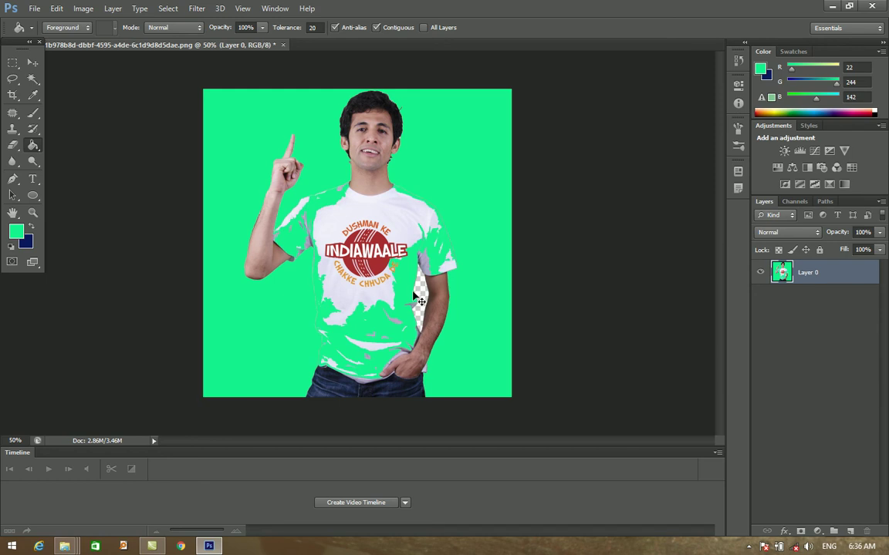
key(ctrl+z)
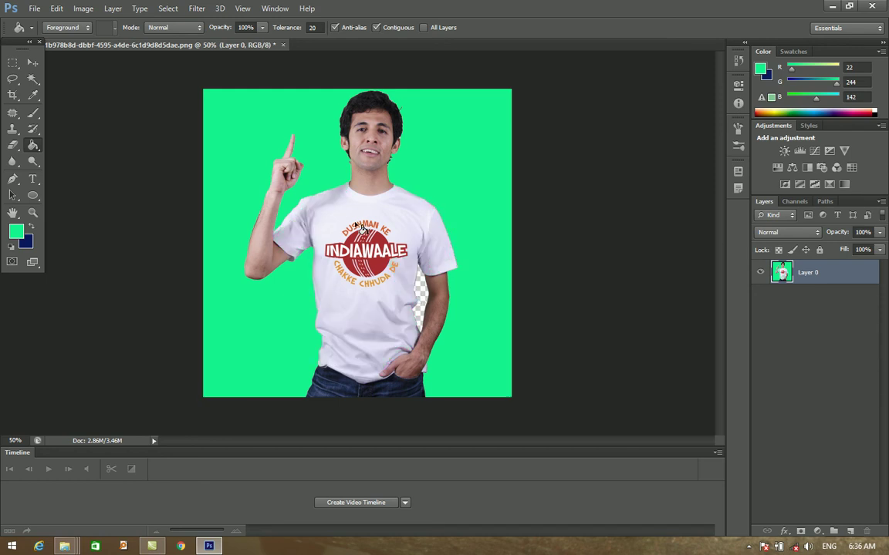
click(316, 28)
click(262, 28)
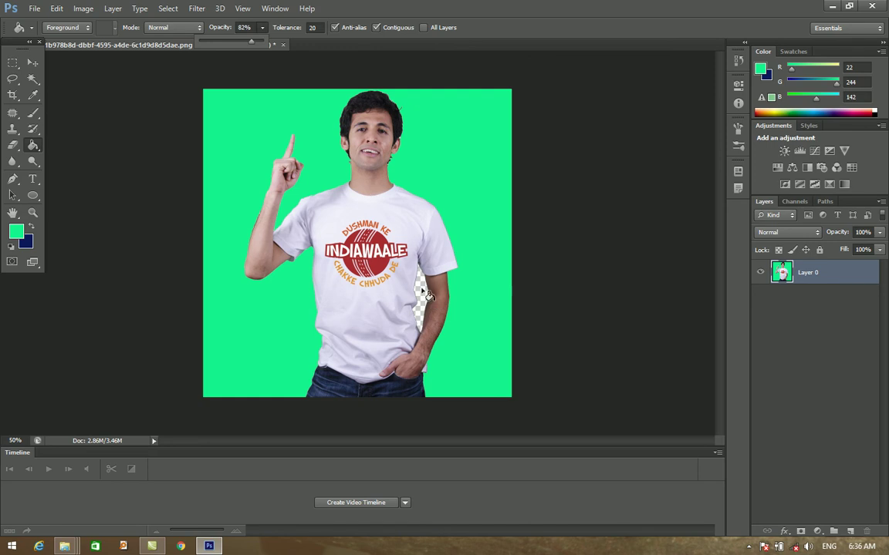
click(315, 27)
text(1)
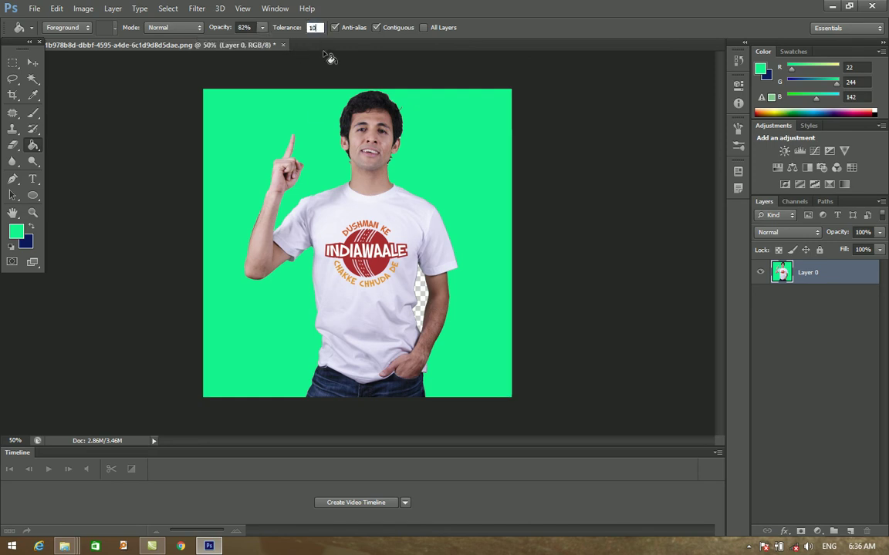
click(421, 301)
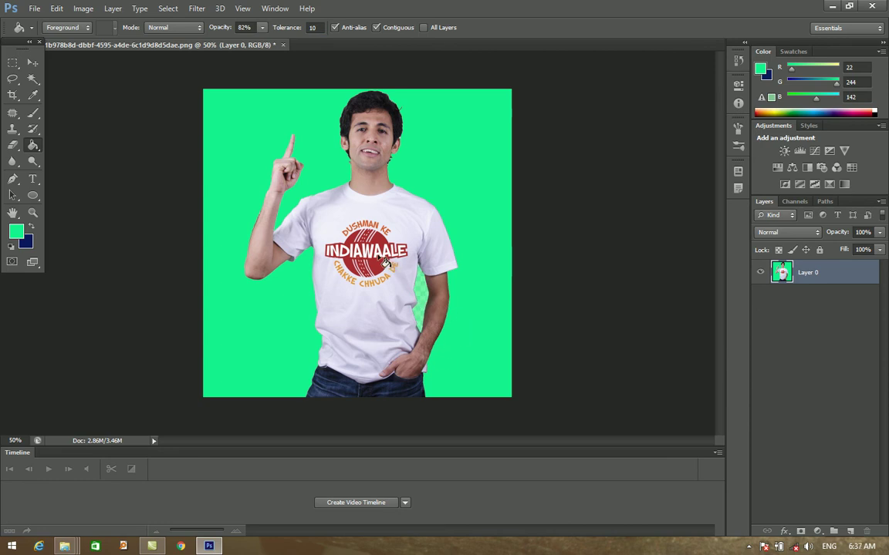
Set the foreground color to blue 0909f1 and fill the backdrop around the man with it
click(17, 233)
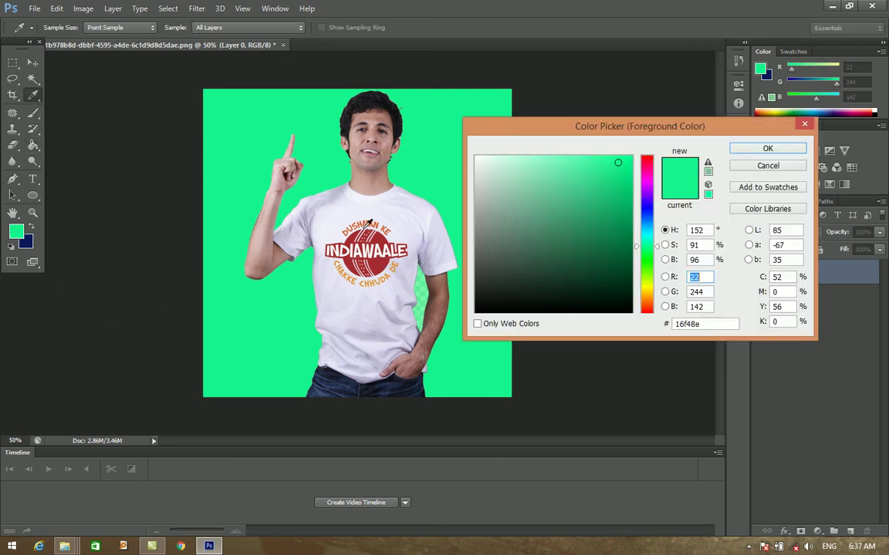
click(647, 206)
click(766, 148)
click(464, 152)
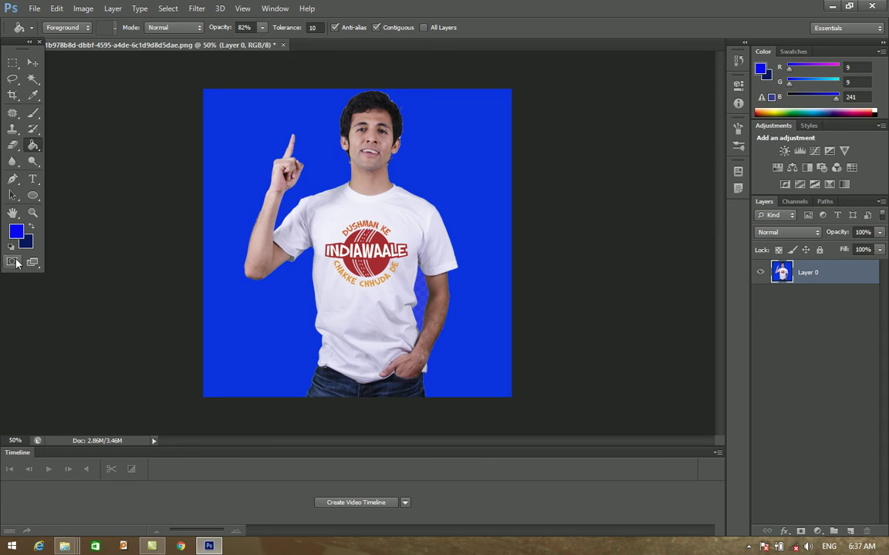
Set the foreground color to near-white fdfdfd and fill the backdrop and the gap beside the arm with it
click(19, 232)
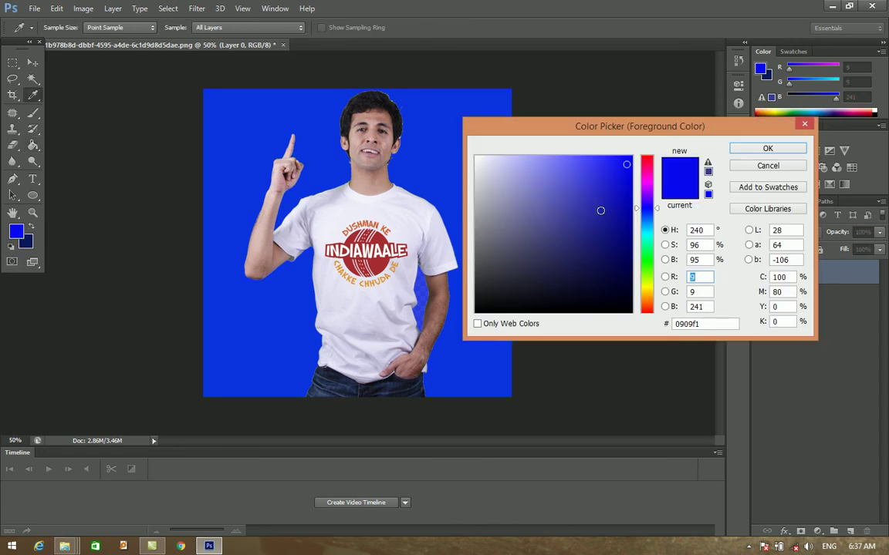
click(474, 157)
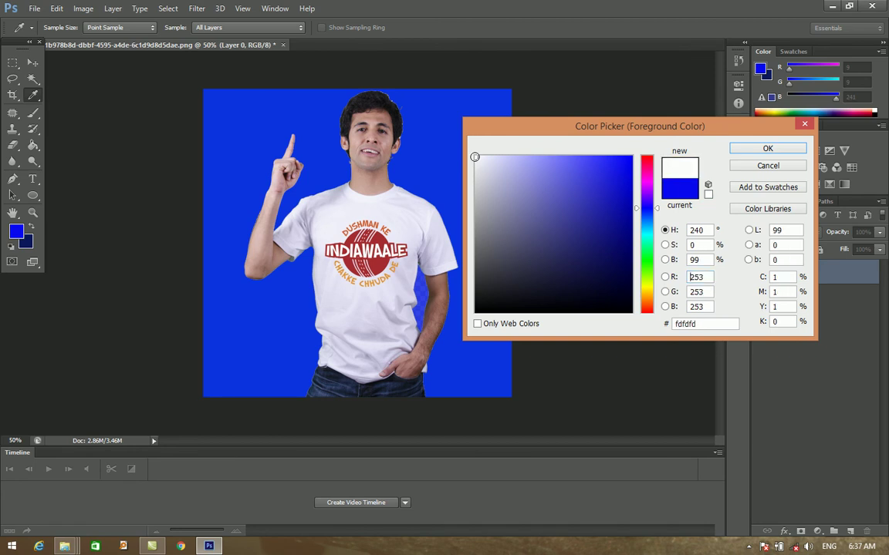
click(767, 149)
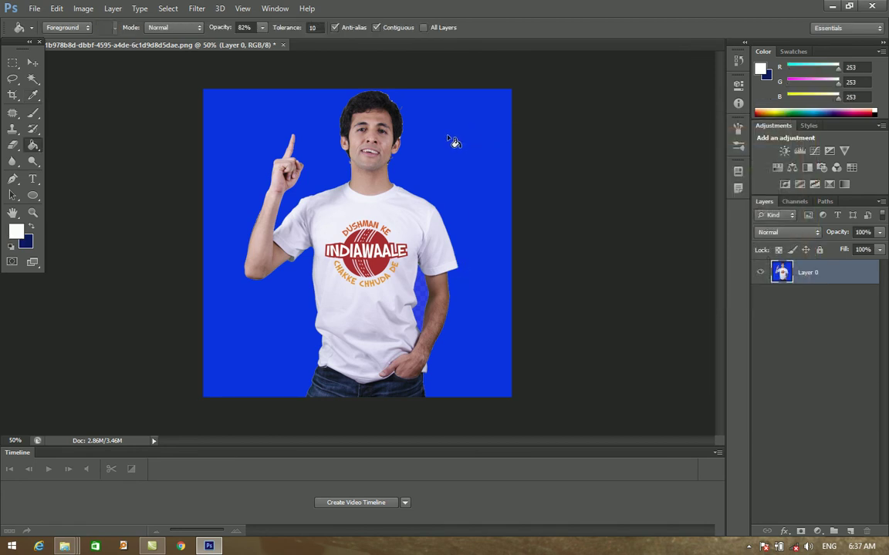
click(450, 139)
click(417, 300)
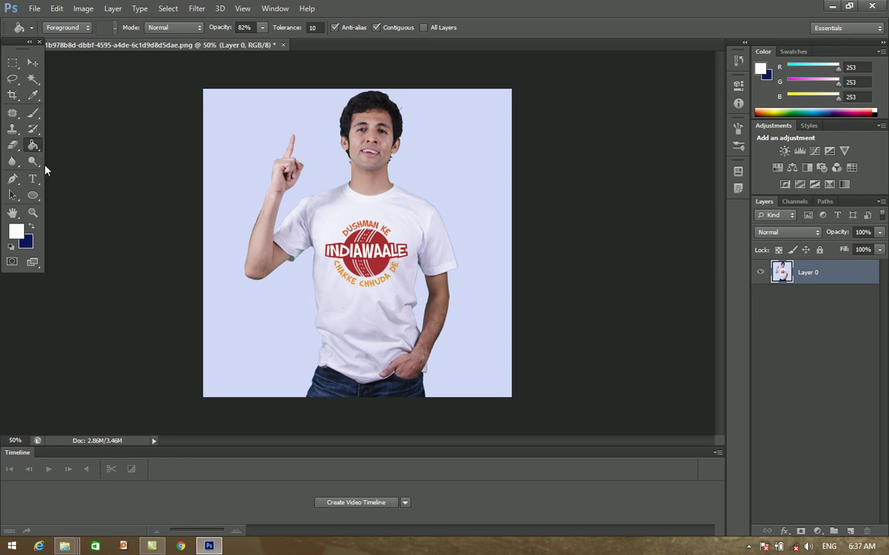
Set the foreground color to bright blue 0303fd and have the Move tool active
click(32, 68)
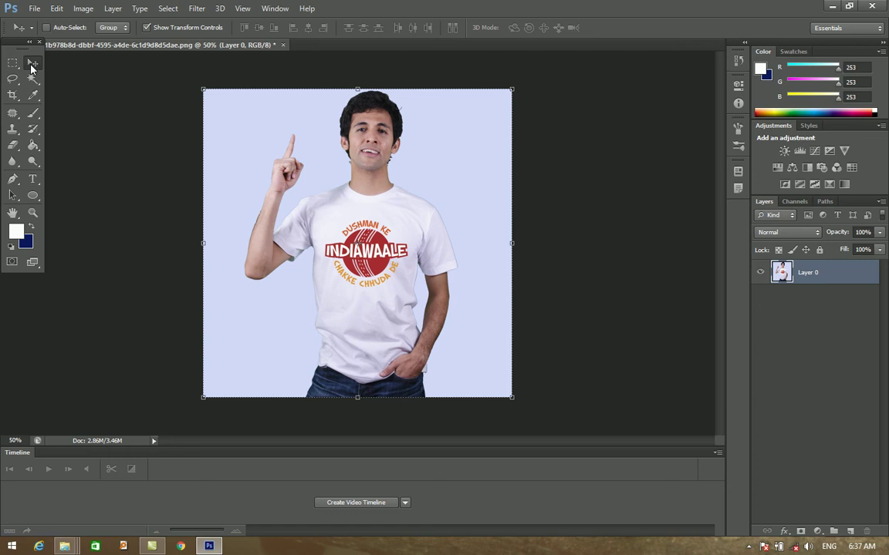
click(17, 232)
click(629, 158)
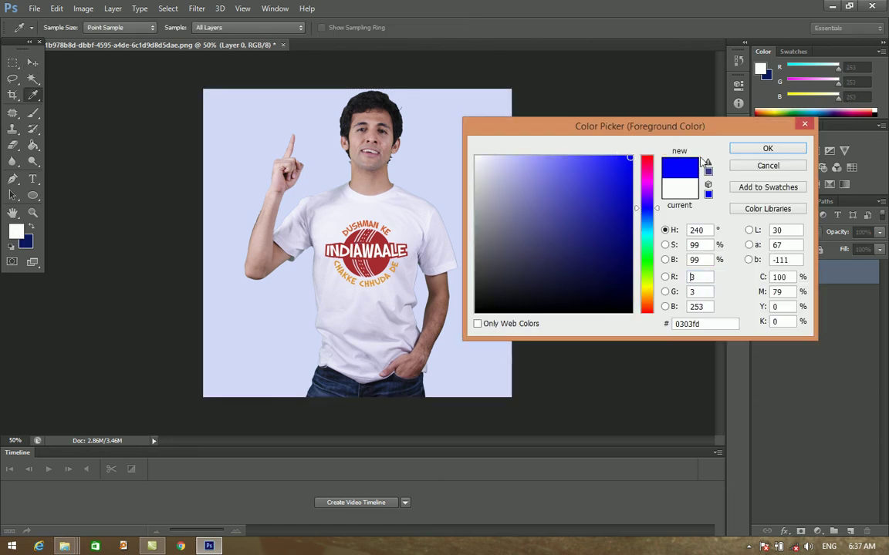
click(754, 149)
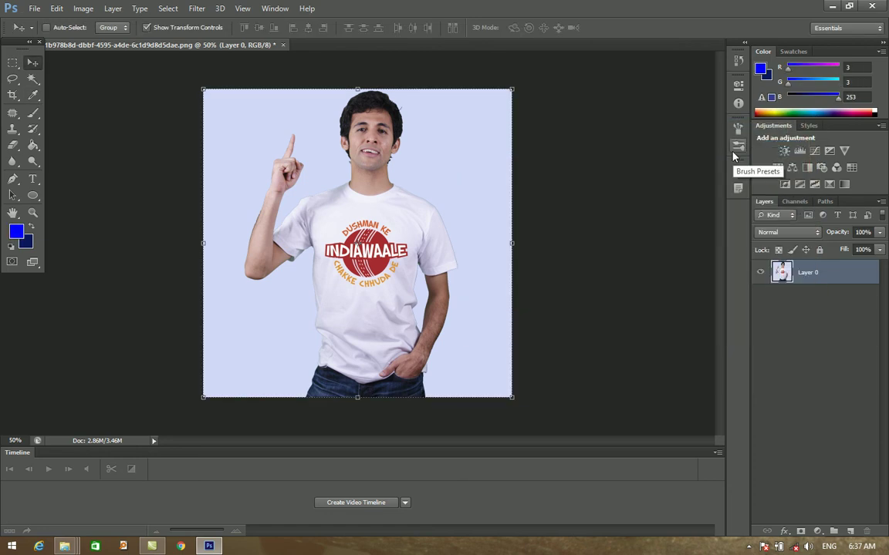
Duplicate Layer 0 and fill the original layer beneath the copy with the dark blue background color
key(ctrl+BackSpace)
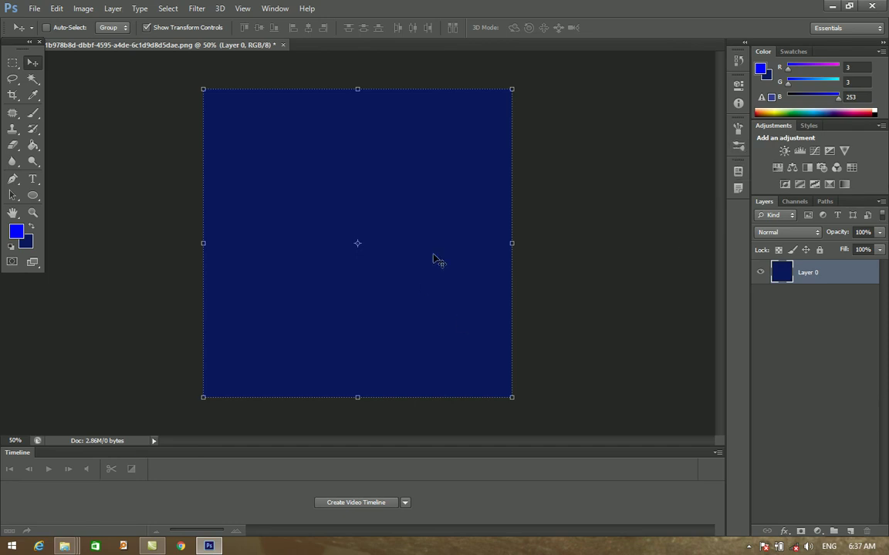
key(ctrl+z)
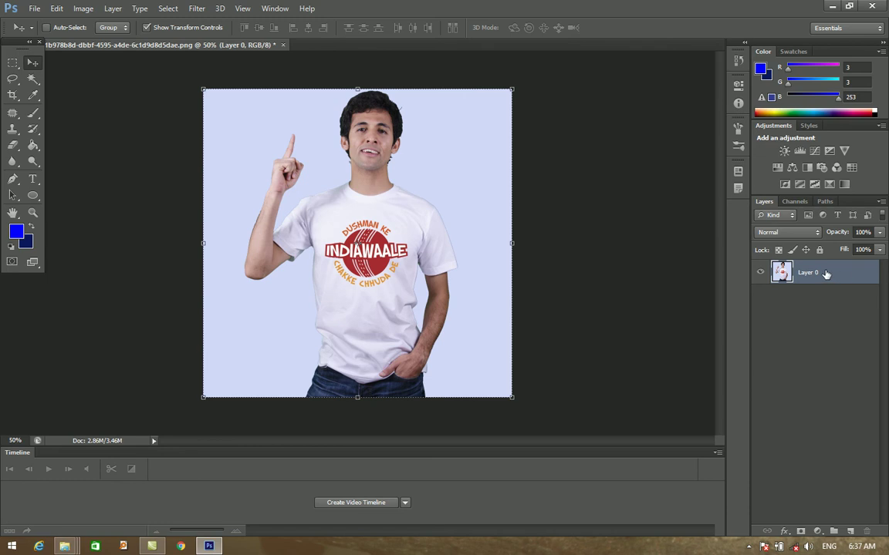
key(ctrl+j)
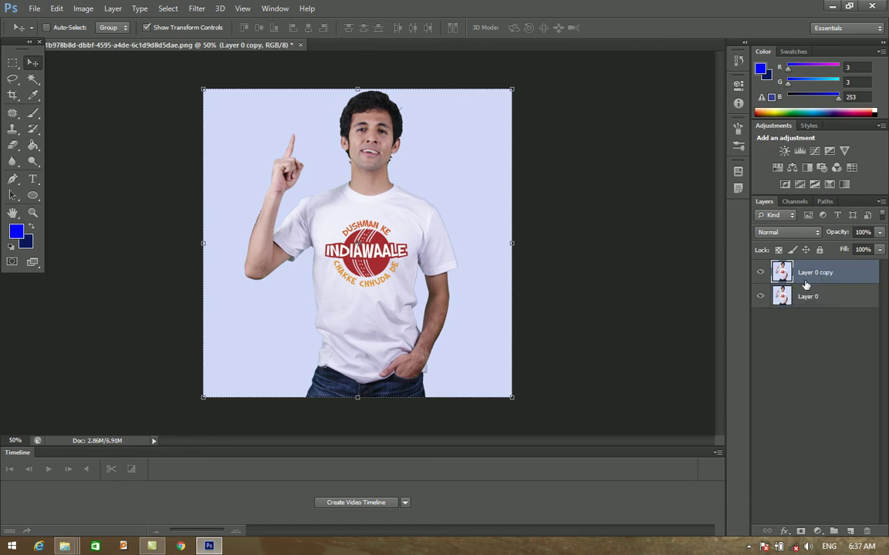
key(alt+bracketleft)
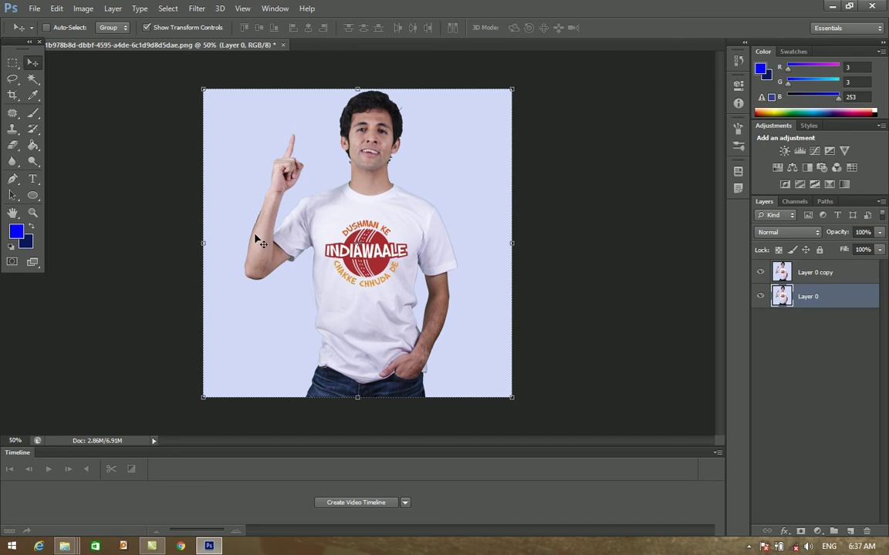
key(ctrl+BackSpace)
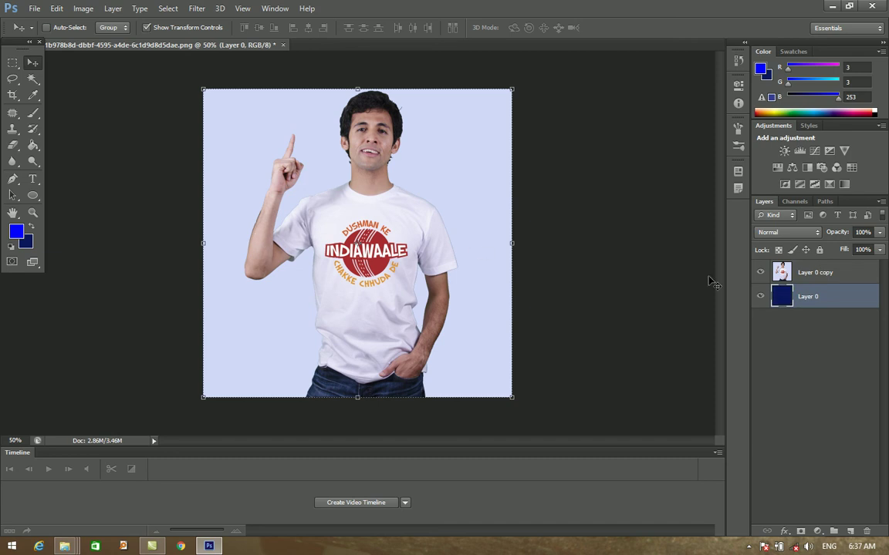
Try Layer 0 copy beneath the dark blue Layer 0, and return it to the top of the stack
drag(783, 273, 784, 297)
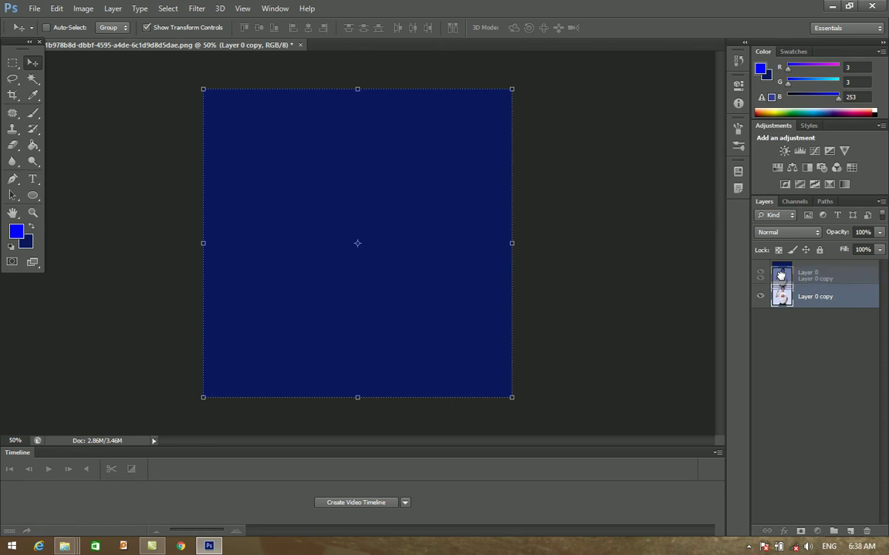
drag(781, 274, 781, 301)
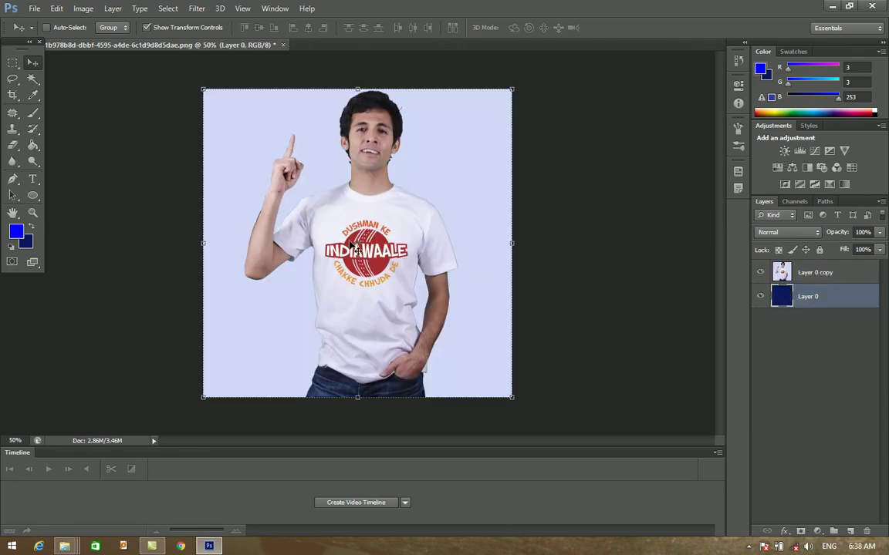
click(781, 273)
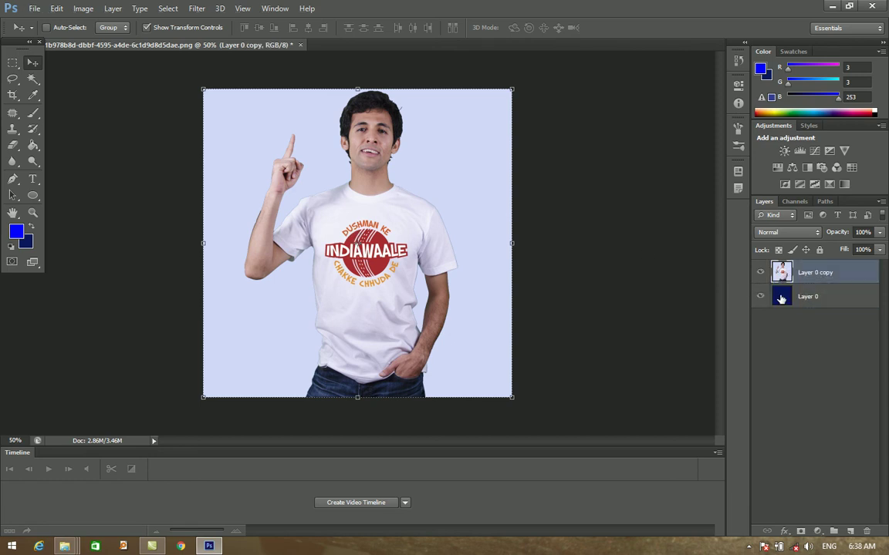
drag(780, 296, 780, 272)
click(12, 62)
click(32, 64)
Try erasing the pale backdrop on Layer 0 copy with the Magic Eraser at tolerance 32, and undo the erasure
click(15, 151)
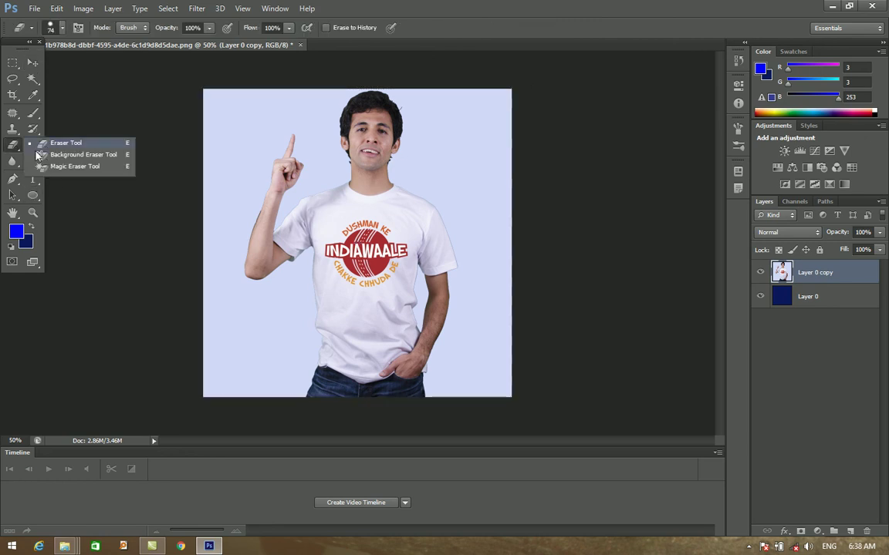
click(49, 167)
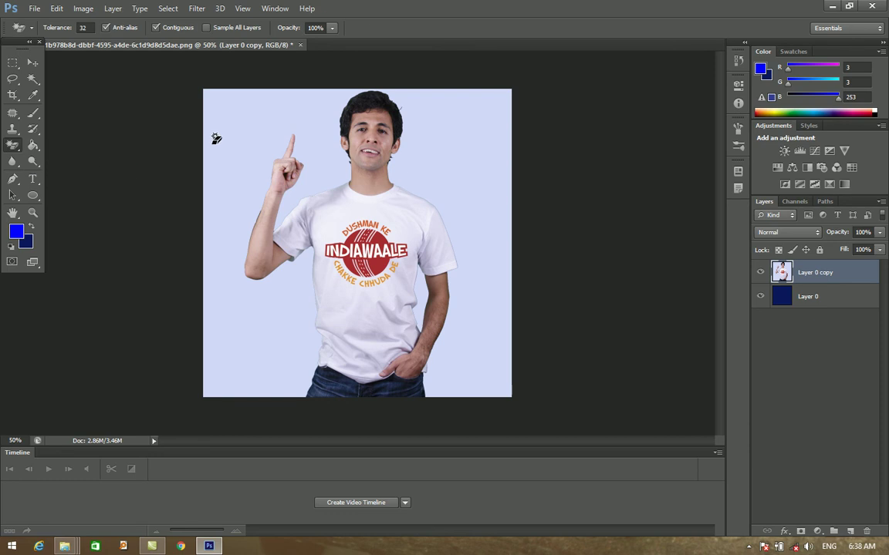
click(227, 146)
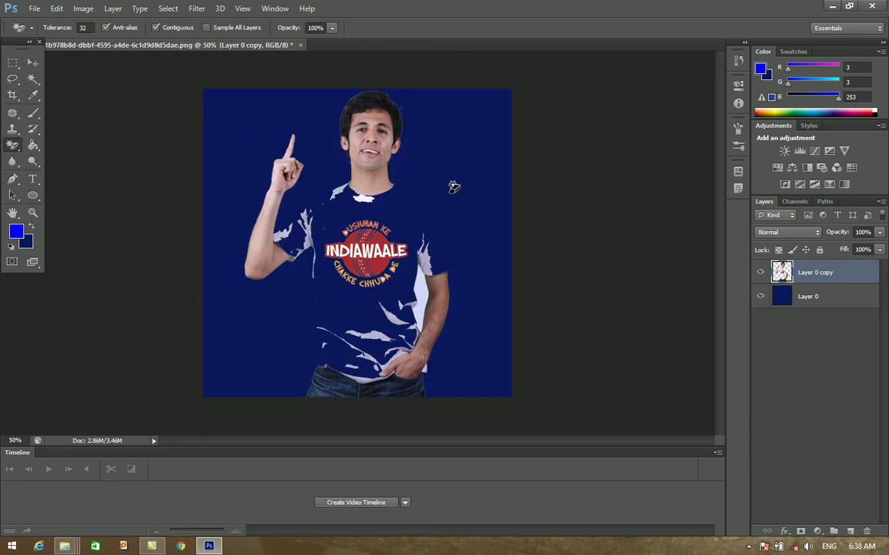
key(ctrl+z)
key(ctrl+alt+z)
key(ctrl+shift+z)
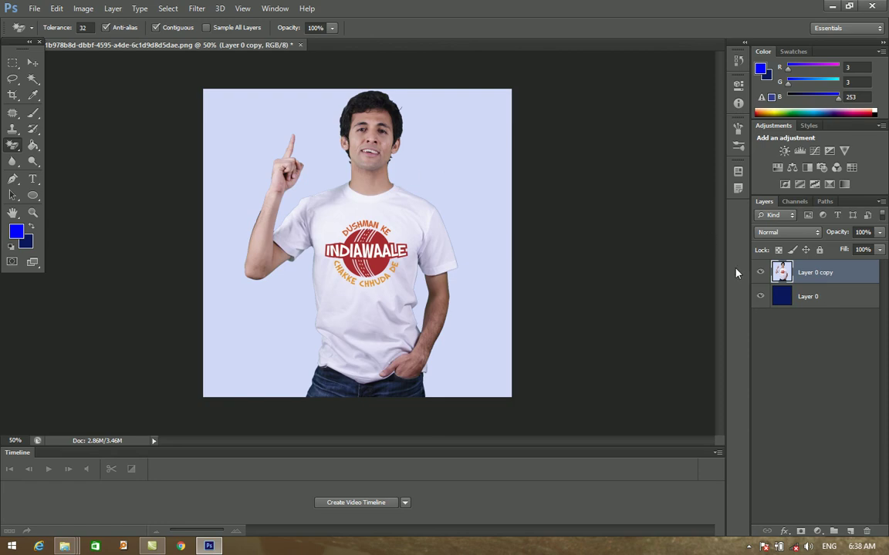
Close the T-shirt photo document without saving its changes
click(33, 62)
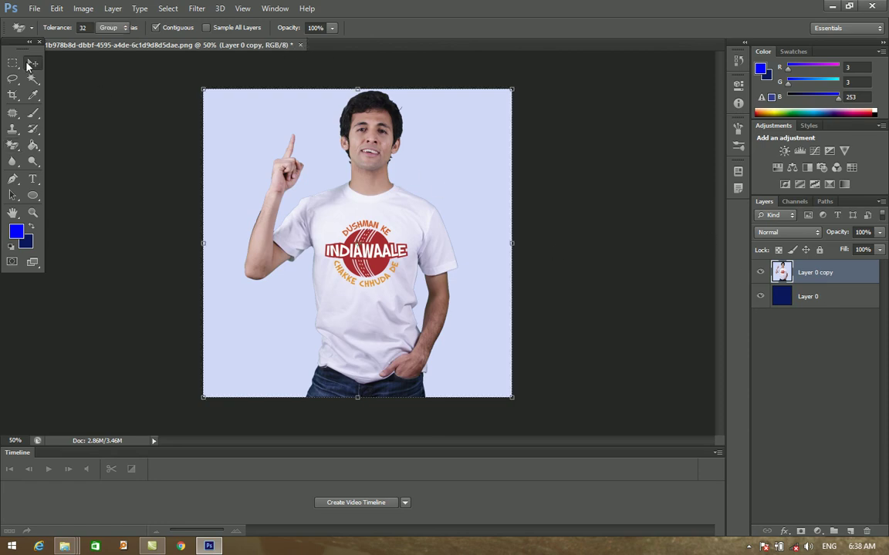
click(300, 45)
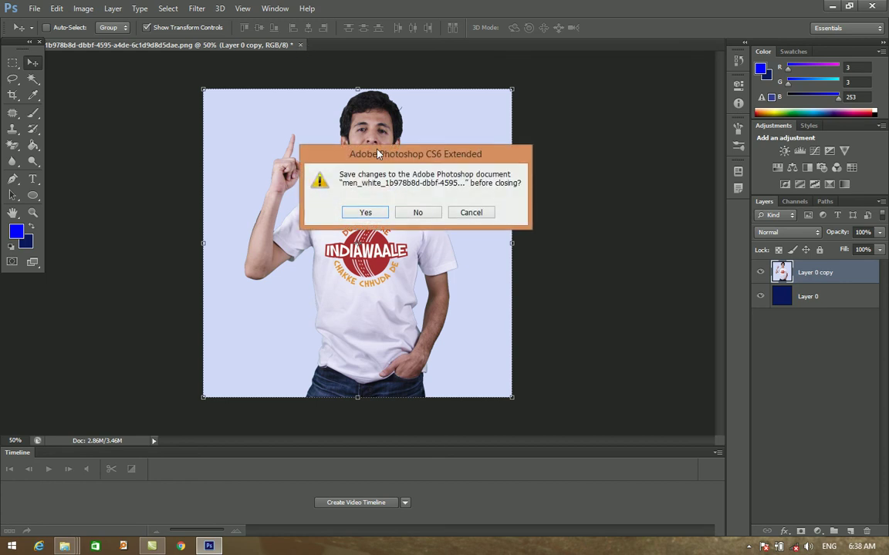
click(417, 213)
Open the portrait photo dff.jpg from the shams folder
key(ctrl+o)
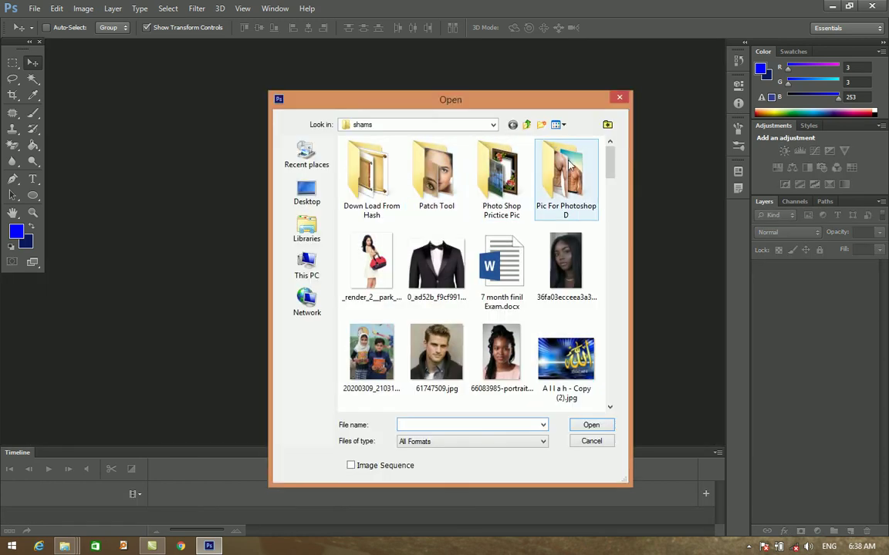
drag(614, 186, 619, 240)
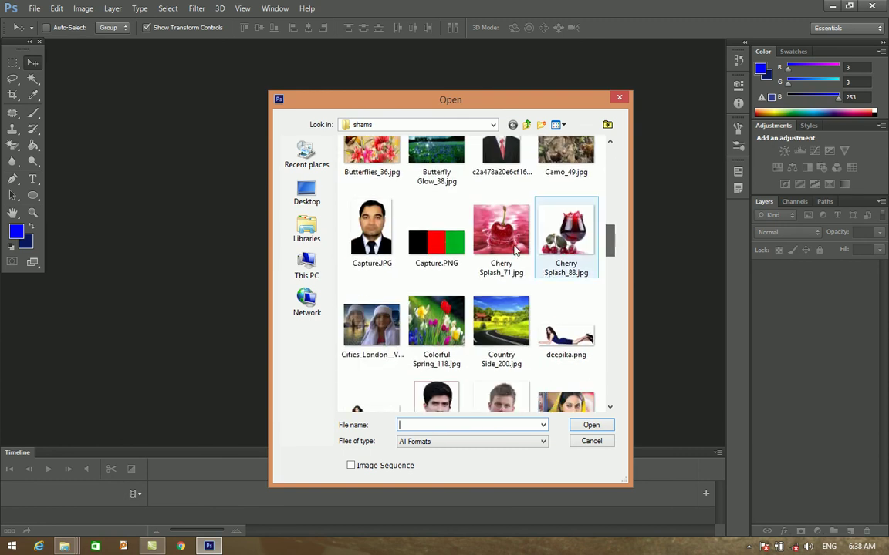
click(372, 232)
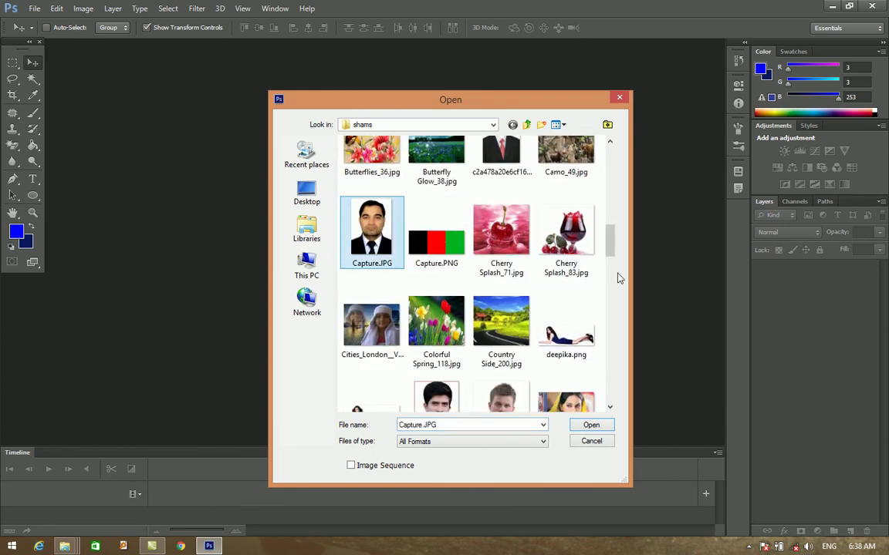
scroll(451, 290, down, 2)
click(452, 290)
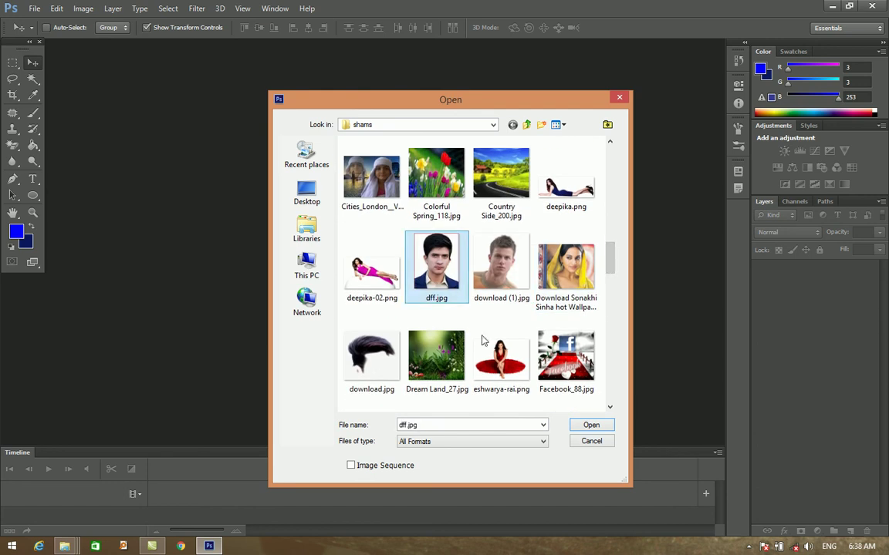
click(590, 425)
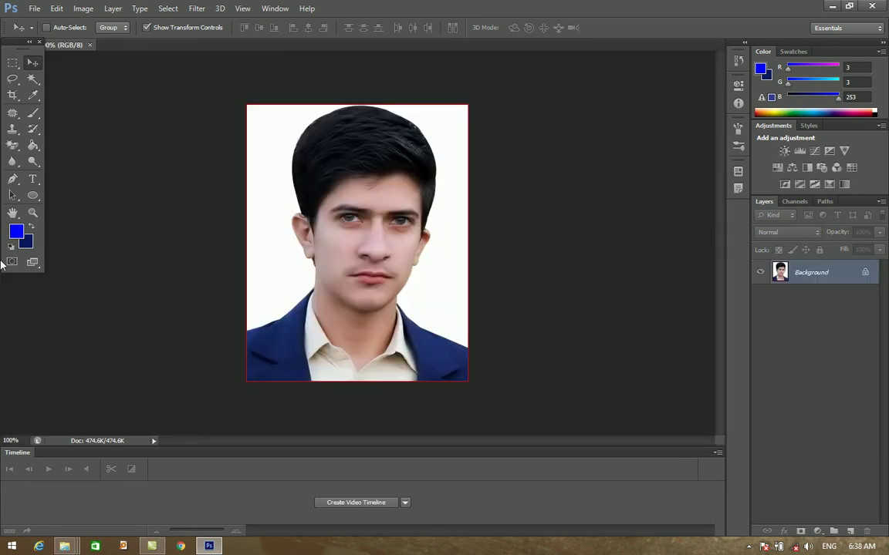
Select the white backdrop with the Magic Wand at tolerance 20 and convert the locked Background into Layer 0
click(33, 79)
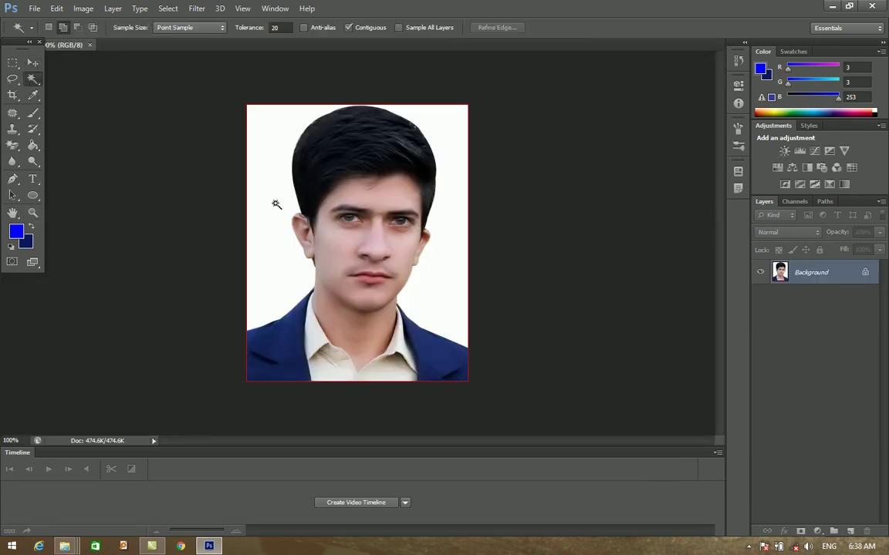
click(274, 174)
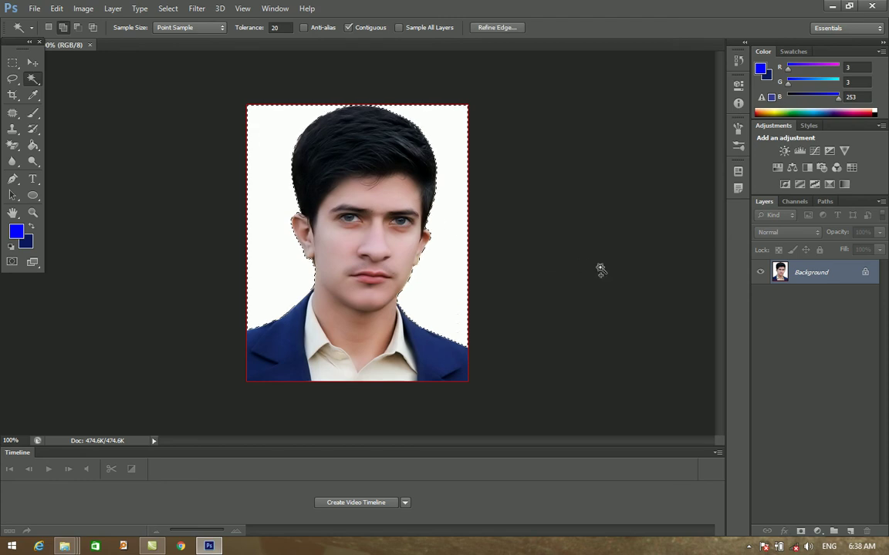
double_click(840, 273)
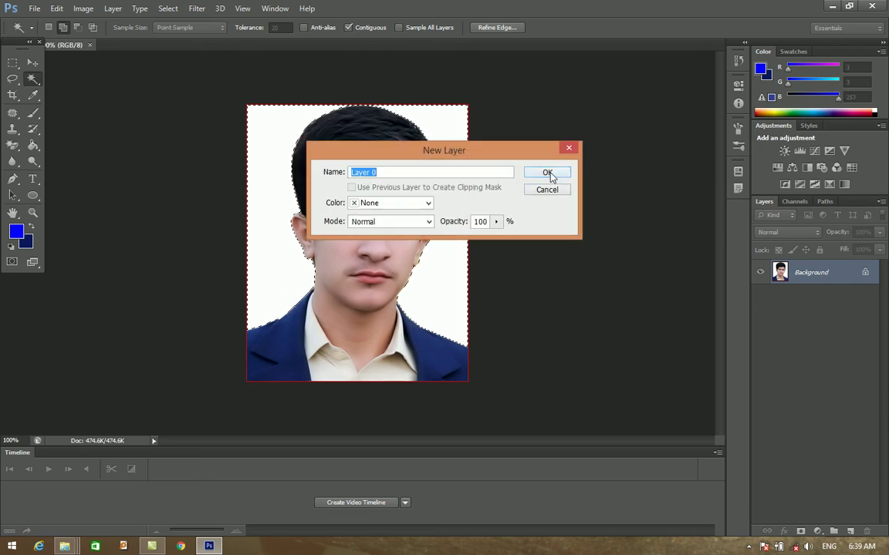
click(551, 176)
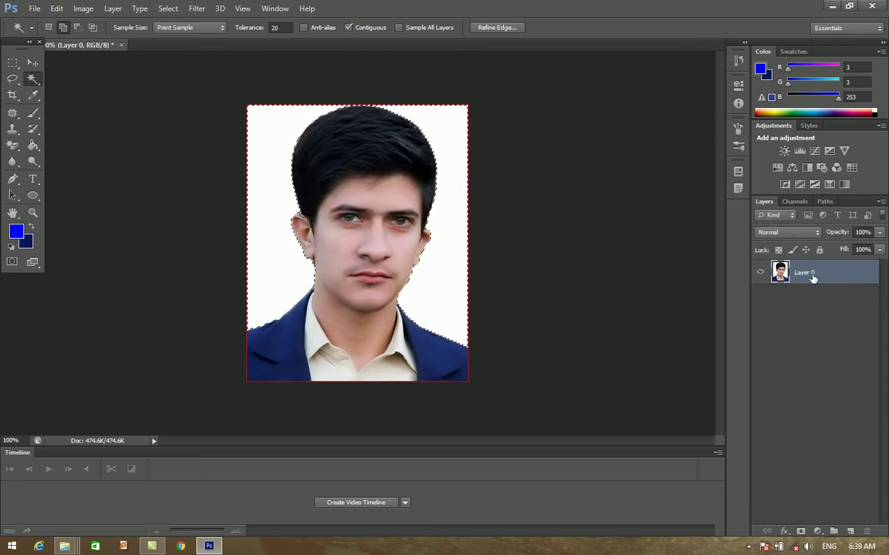
Invert the backdrop selection so the man is selected, and copy him onto a new layer
key(ctrl+j)
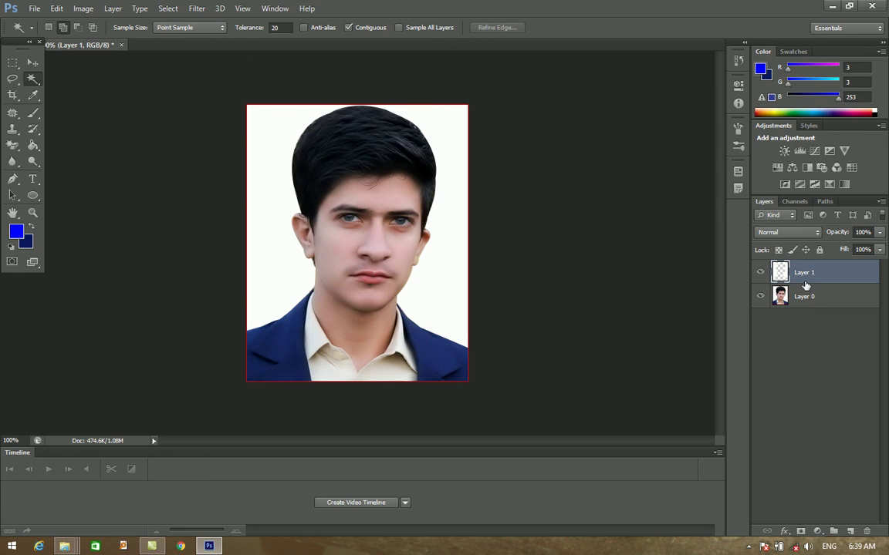
key(ctrl+z)
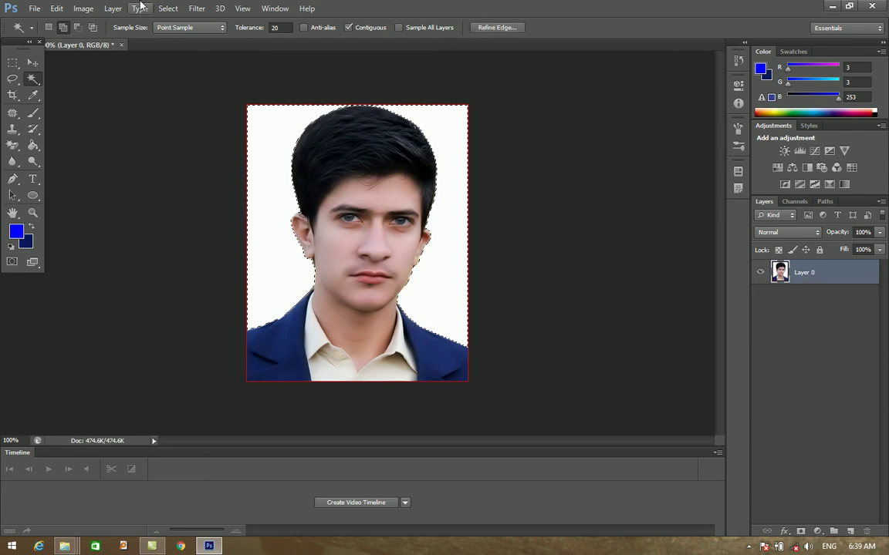
click(162, 13)
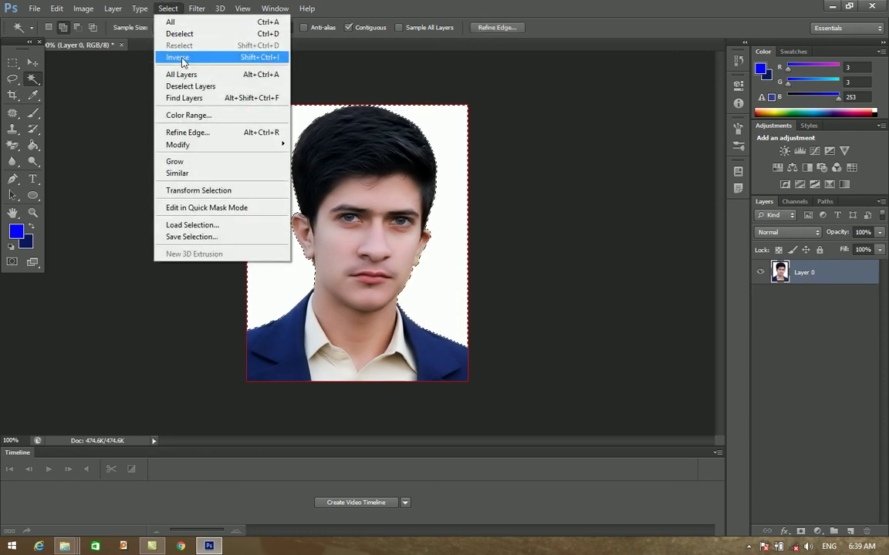
click(170, 57)
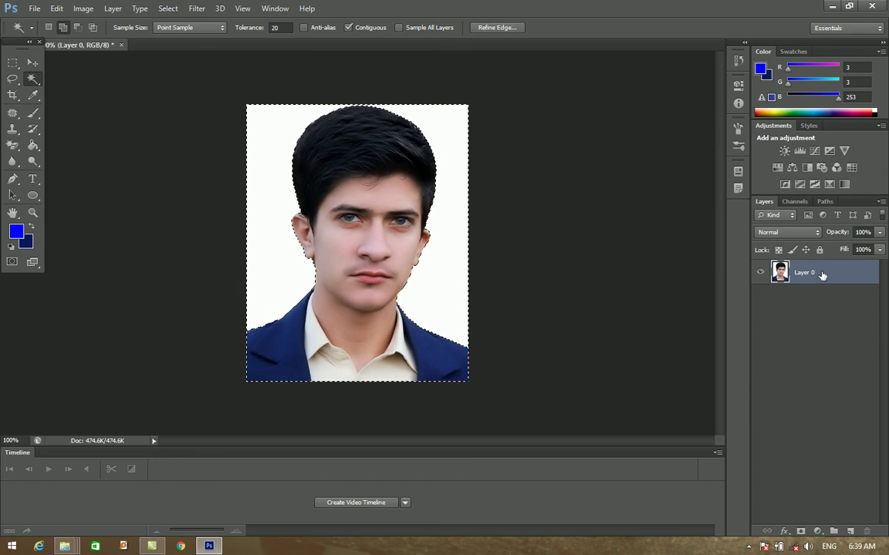
key(ctrl+j)
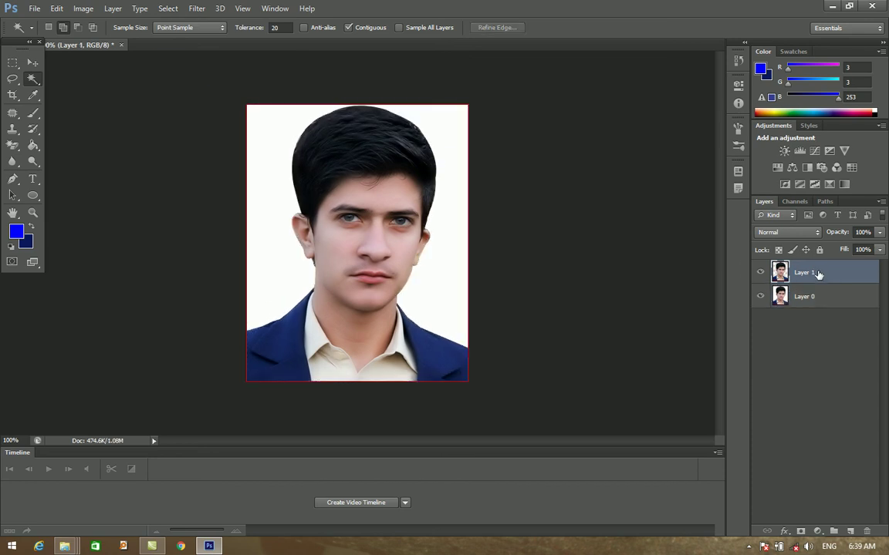
Toggle the visibility of Layer 0 to check the cutout above it, leaving Layer 0 hidden
click(760, 298)
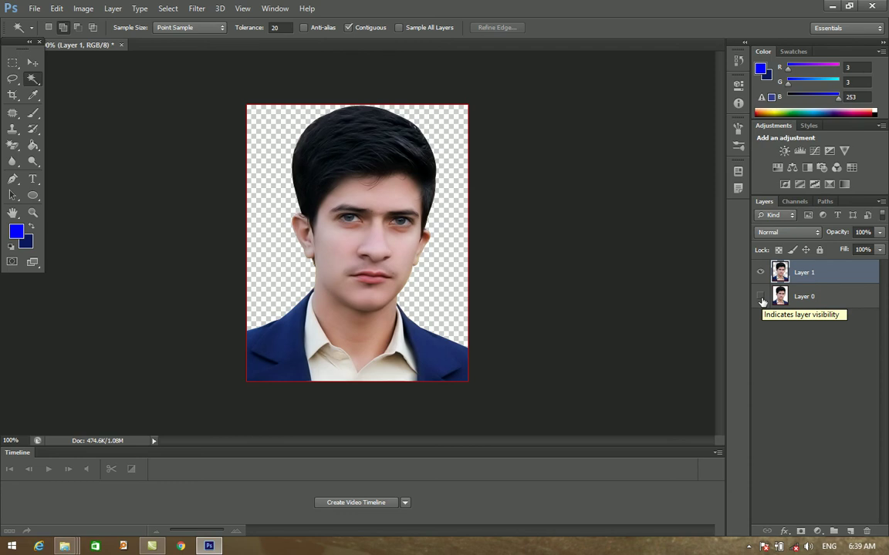
click(760, 298)
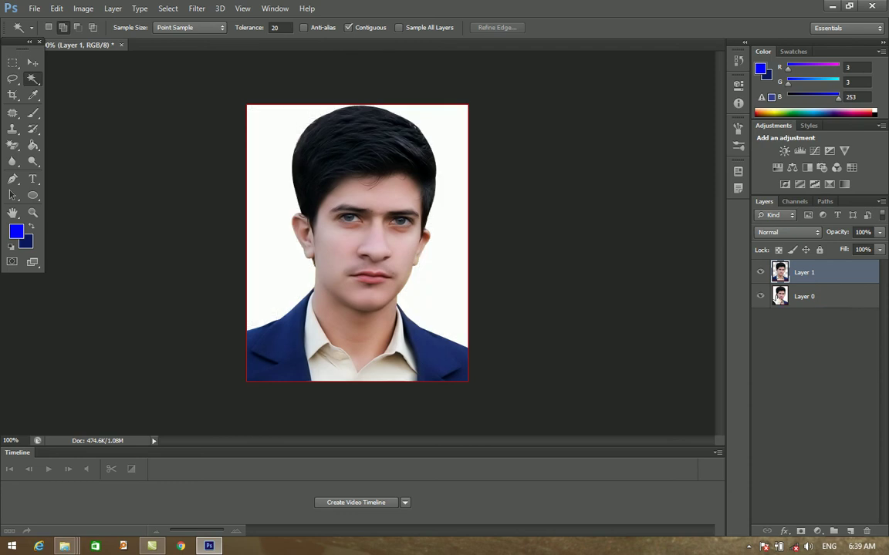
click(761, 298)
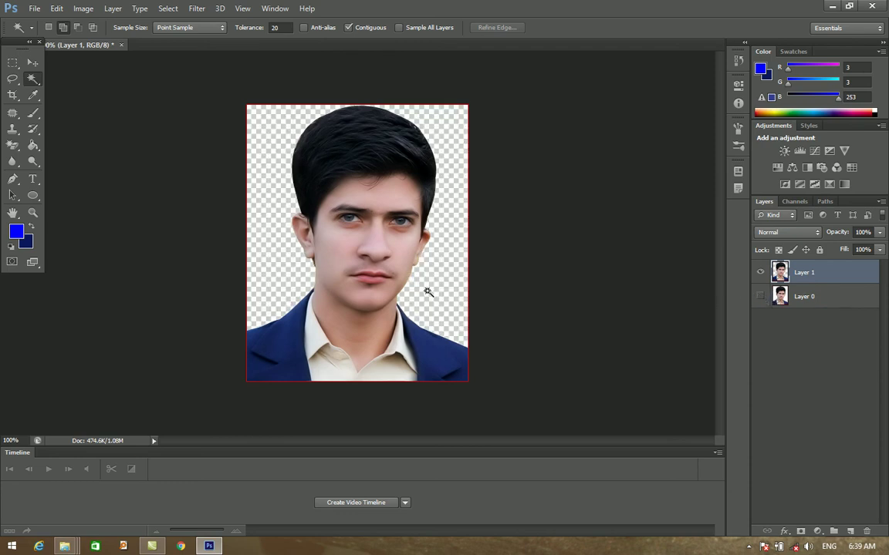
Try filling Layer 1 with the dark blue background color, and undo the fill
key(ctrl+BackSpace)
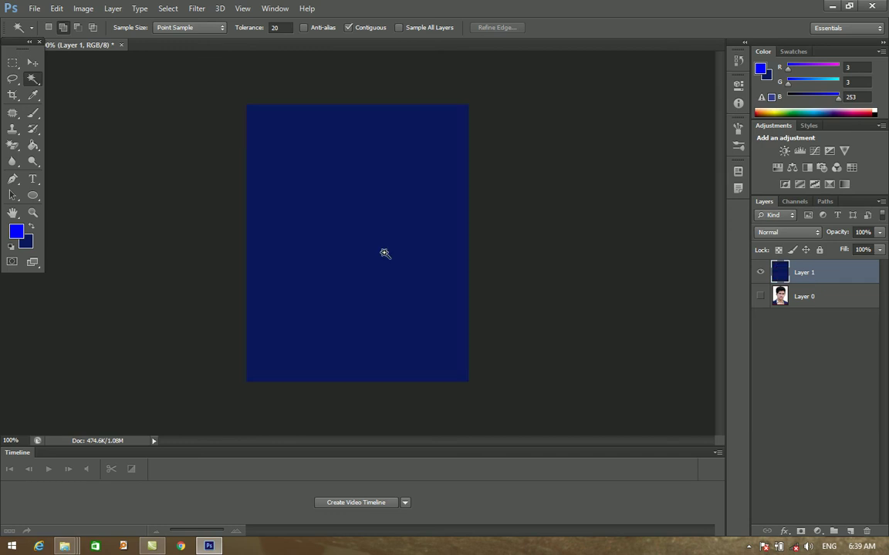
mouse_move(781, 297)
mouse_down()
mouse_move(782, 271)
mouse_move(780, 303)
mouse_up()
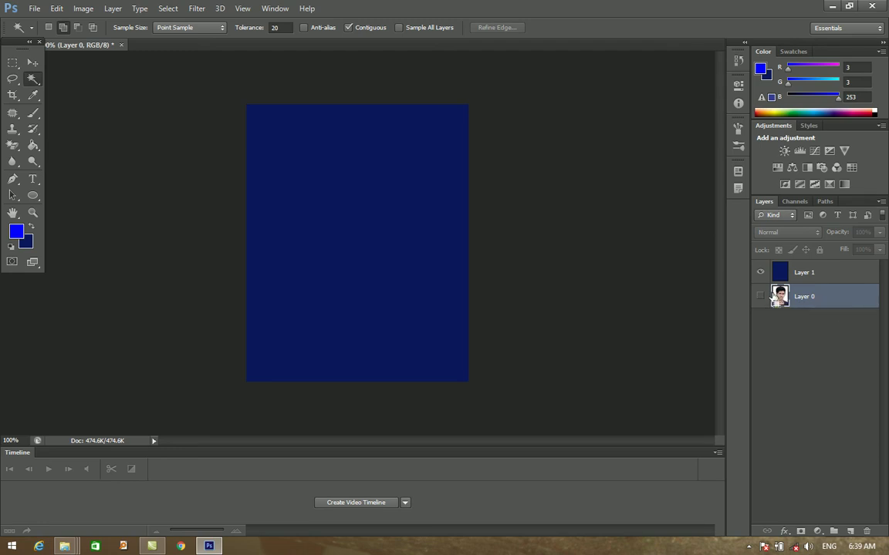
key(ctrl+z)
key(ctrl+z)
key(ctrl+z)
key(ctrl+z)
key(ctrl+alt+z)
key(ctrl+alt+z)
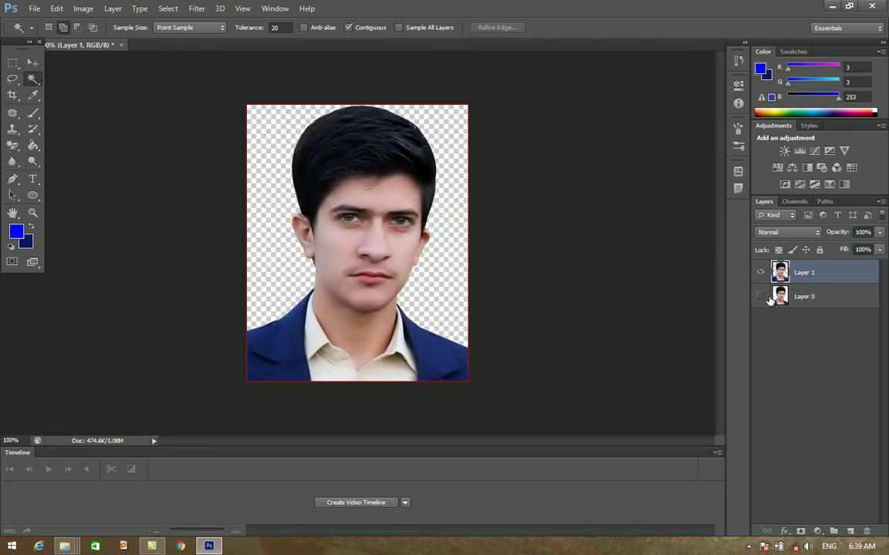
key(ctrl+alt+z)
Delete Layer 0 and create a white U.S. Paper Letter document, 8.5 x 11 inches at 300 pixels/inch
drag(780, 299, 867, 532)
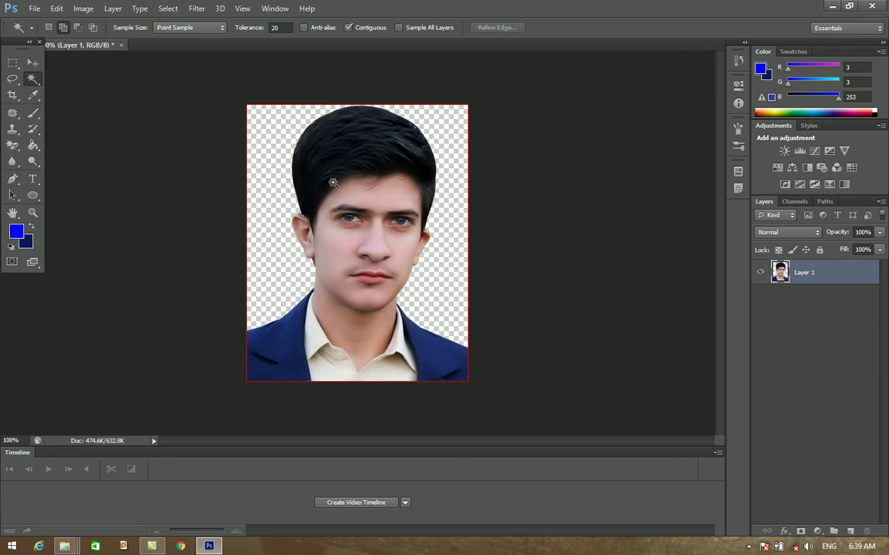
click(33, 62)
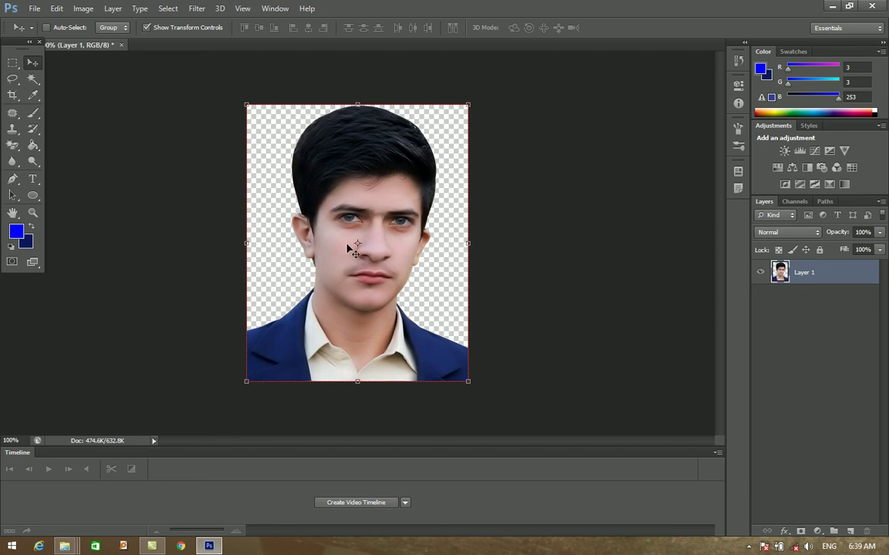
key(ctrl+n)
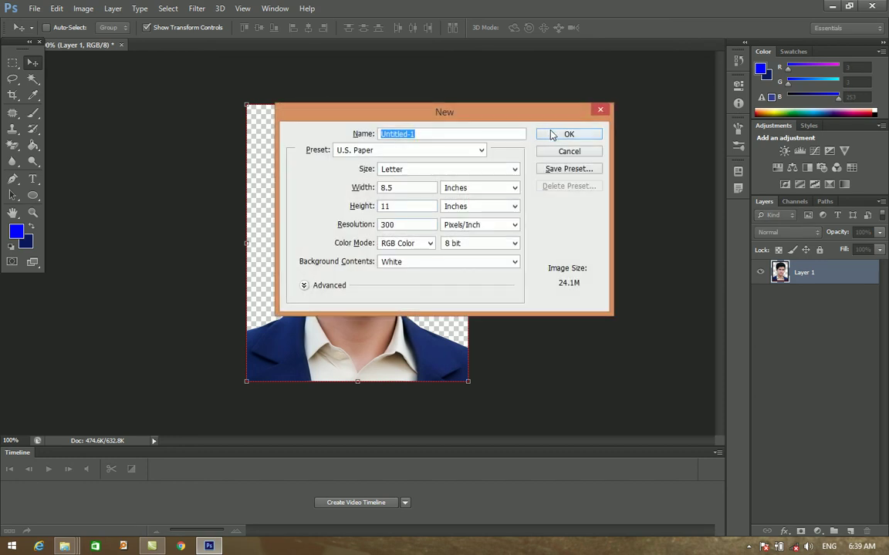
click(560, 135)
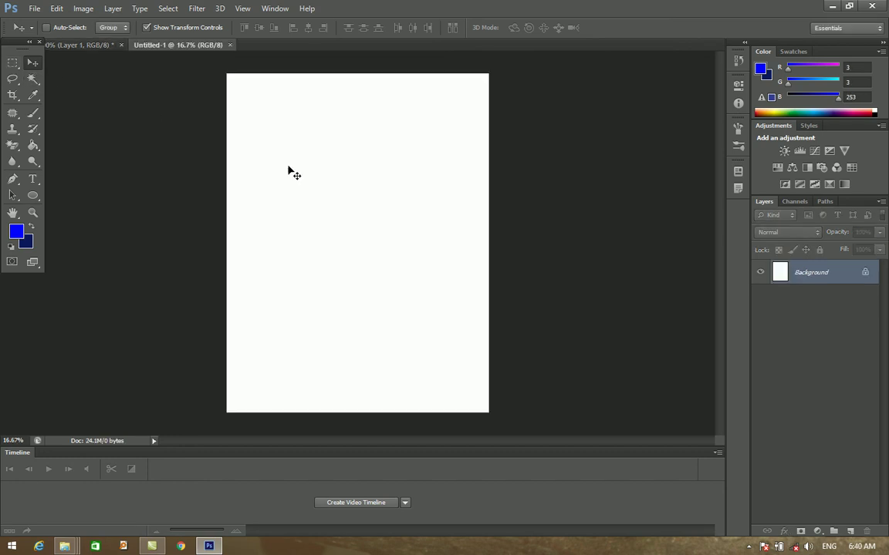
Bring the man's cutout into Untitled-1 and enlarge it to about 511% width and 387% height
click(91, 45)
drag(321, 185, 359, 205)
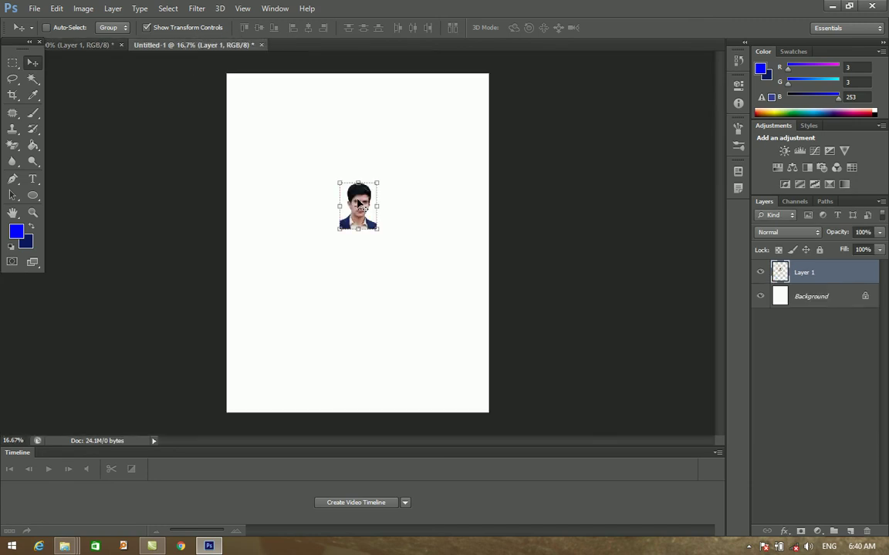
key(ctrl+t)
alt+scroll(362, 206, up, 5)
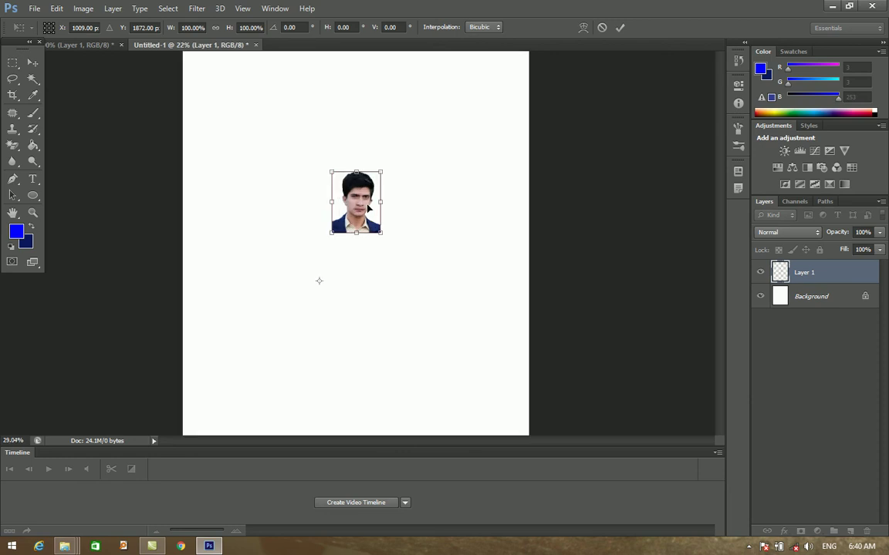
alt+scroll(369, 198, down, 5)
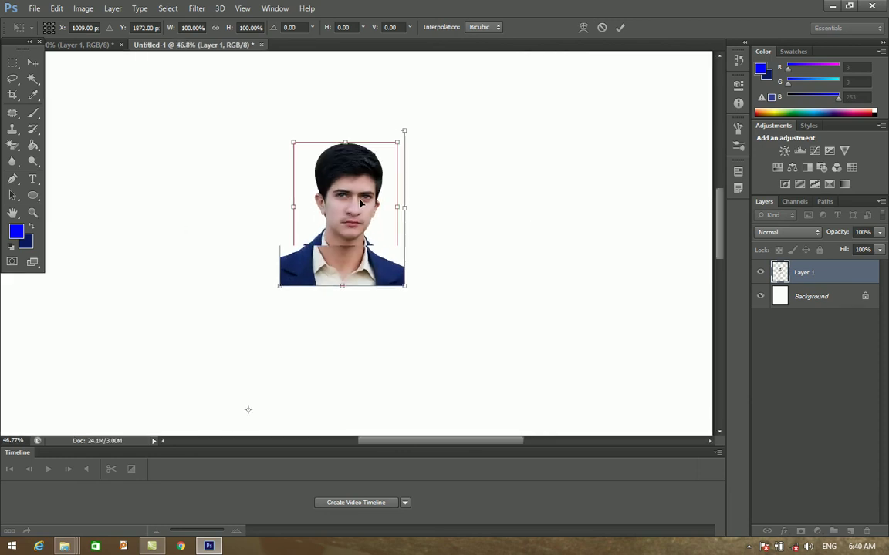
drag(357, 209, 482, 403)
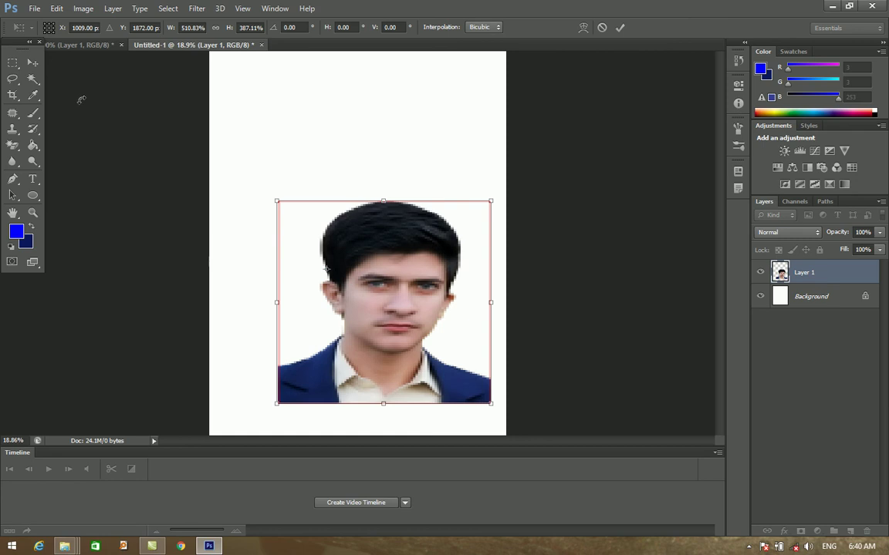
click(32, 62)
click(372, 207)
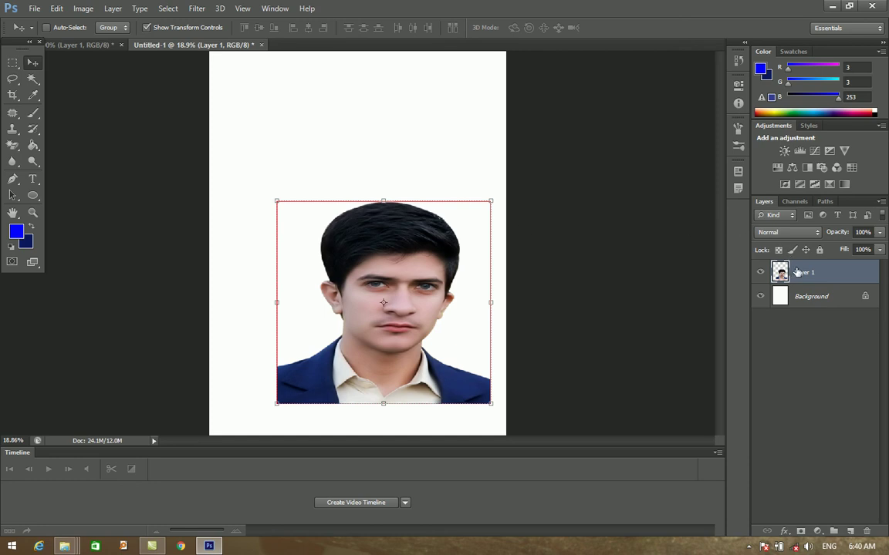
Fill the Background layer of Untitled-1 with the dark blue background color
click(797, 302)
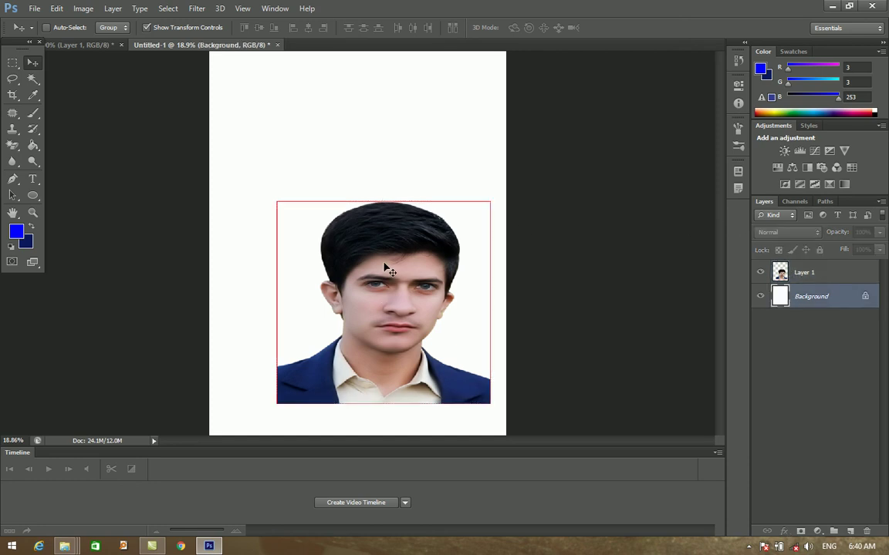
key(ctrl+BackSpace)
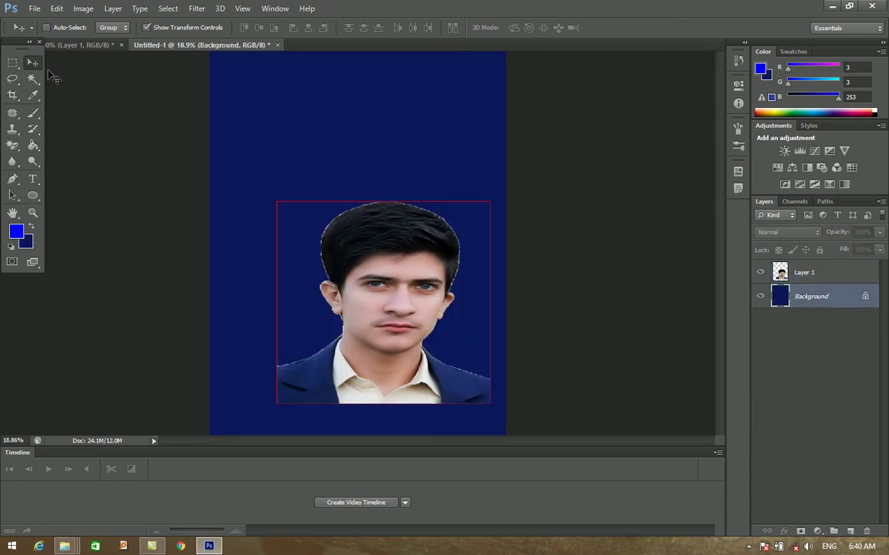
Move the portrait on Layer 1 into the upper half of the page
click(333, 259)
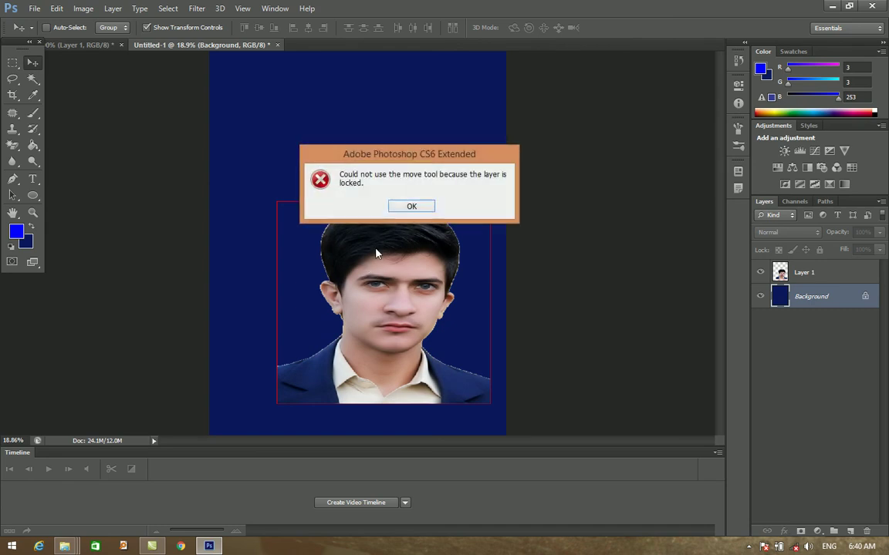
click(412, 205)
click(343, 212)
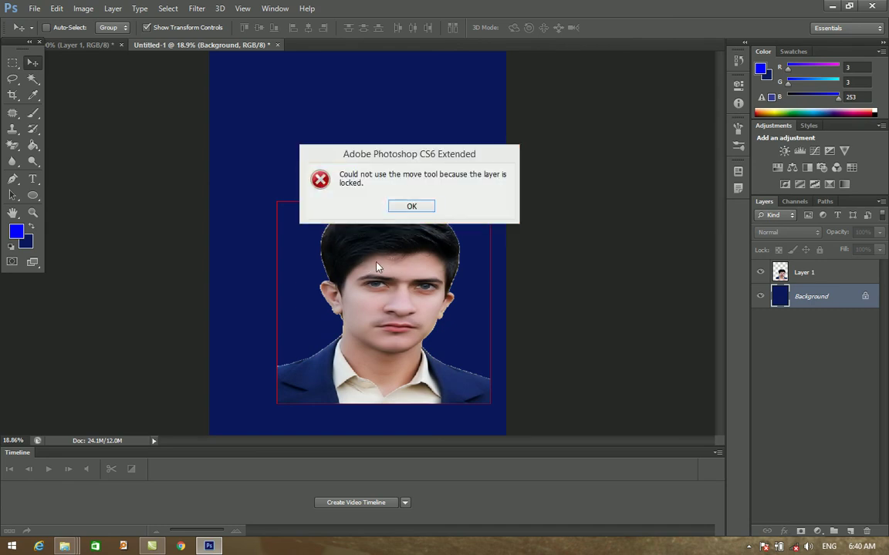
click(410, 207)
click(780, 275)
drag(398, 302, 360, 182)
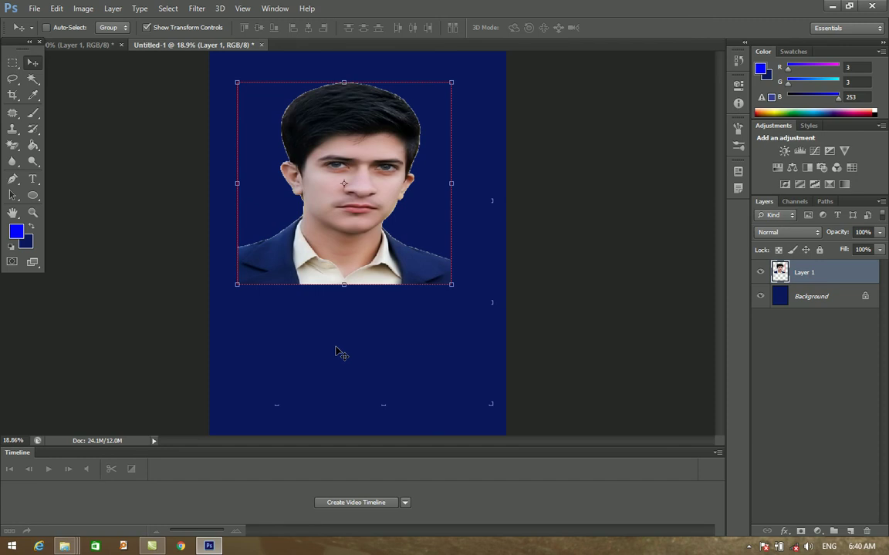
click(13, 147)
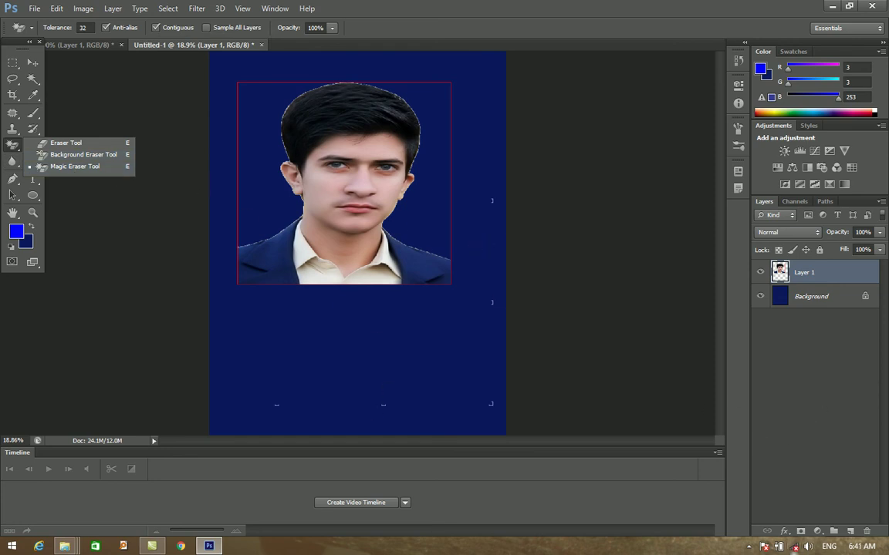
right_click(745, 546)
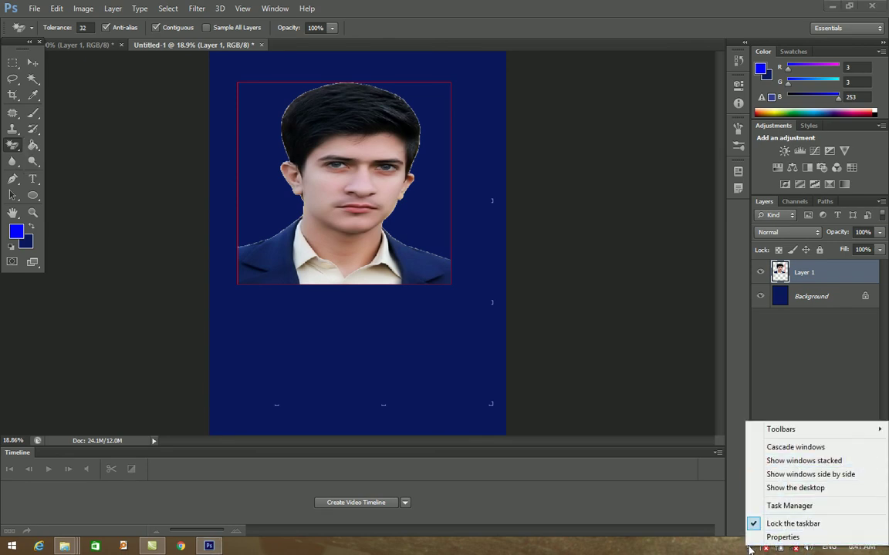
click(718, 552)
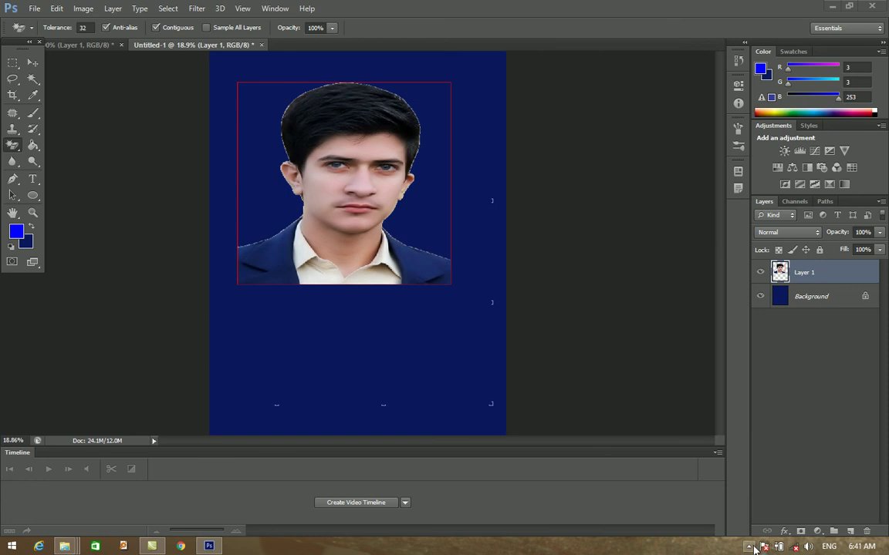
click(748, 546)
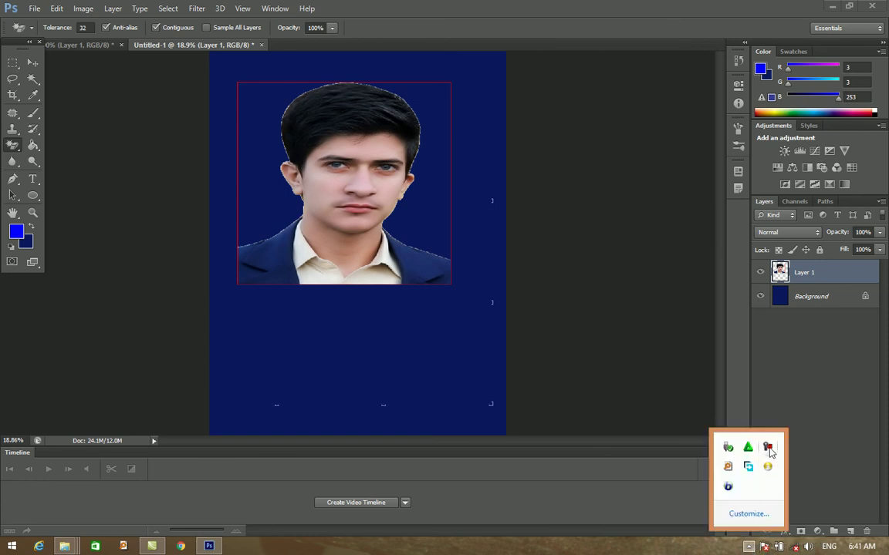